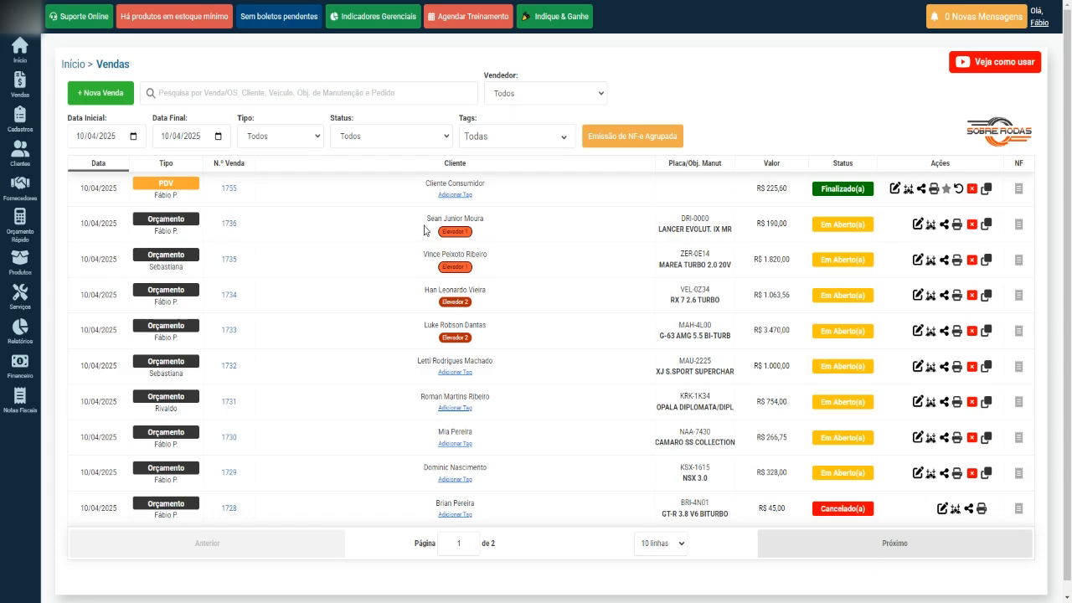
Highlight the client names on sales 1736, 1734 and 1733 in the sales list.
drag(426, 225, 543, 238)
click(398, 256)
drag(426, 293, 473, 297)
click(386, 323)
drag(424, 327, 488, 330)
click(395, 359)
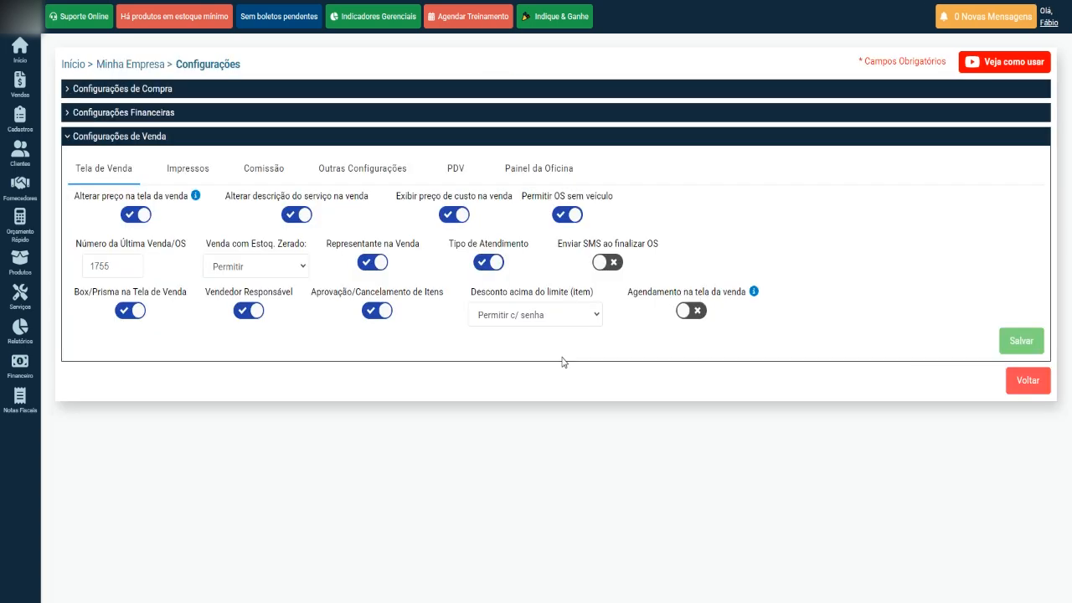
Switch on 'Agendamento na tela da venda' and save the sale-screen settings.
click(1049, 22)
click(693, 313)
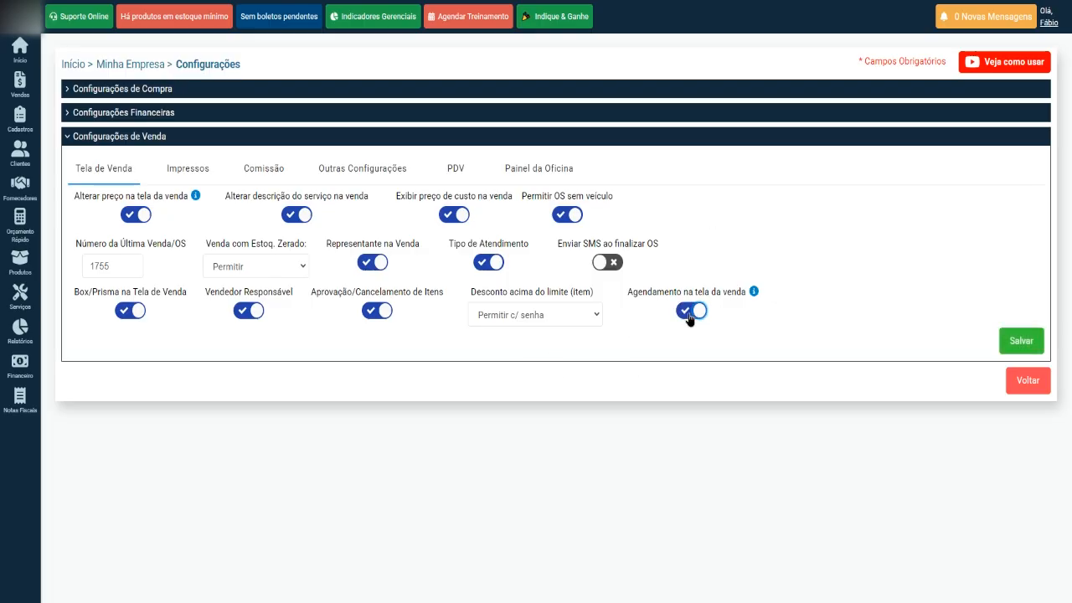
click(692, 312)
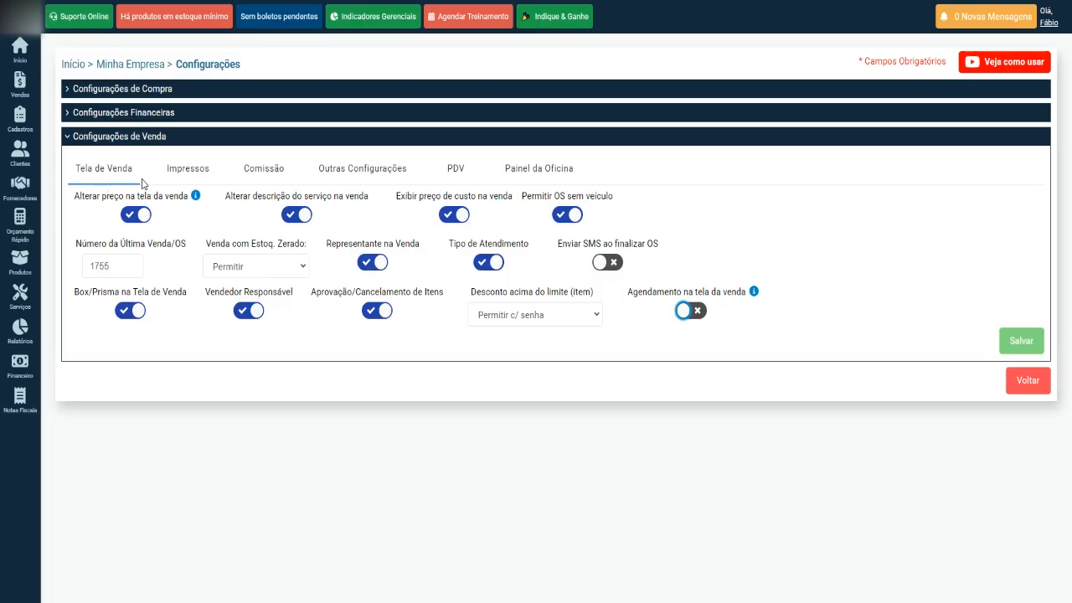
click(686, 317)
click(686, 314)
click(687, 314)
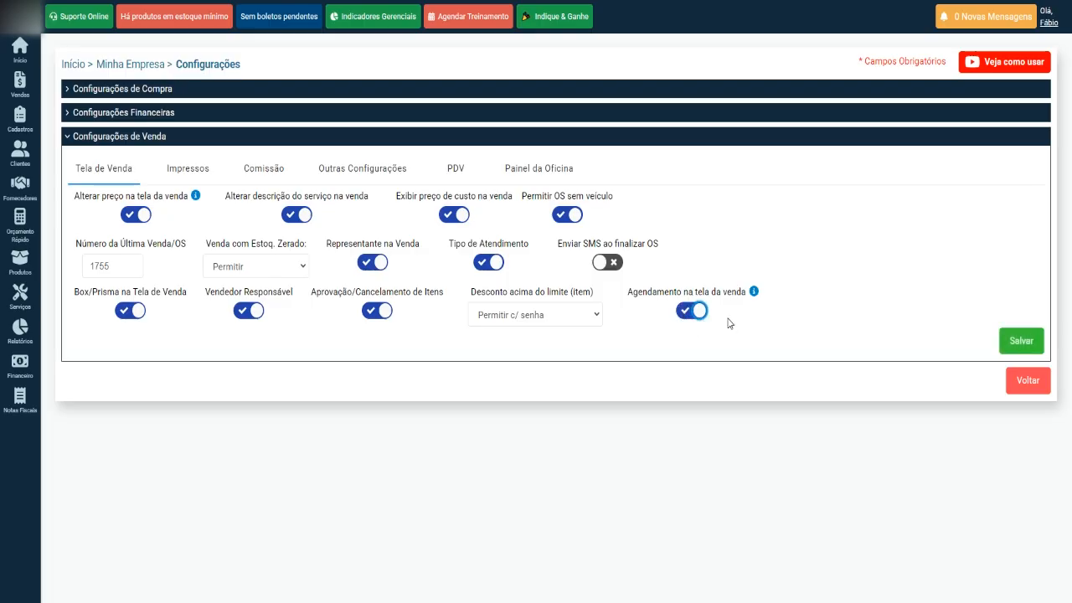
click(1015, 338)
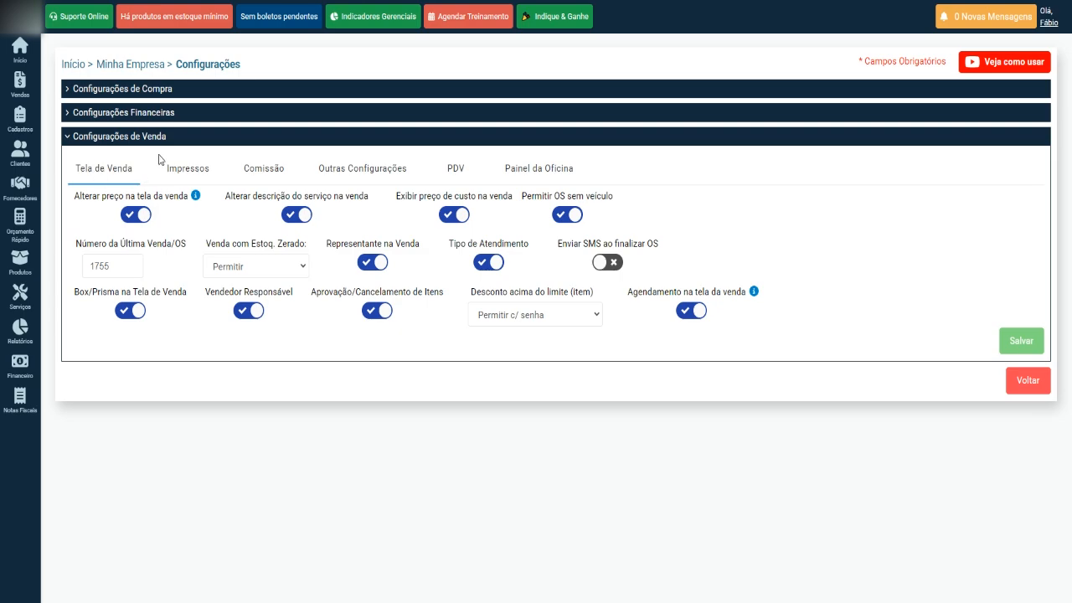
mouse_move(30, 98)
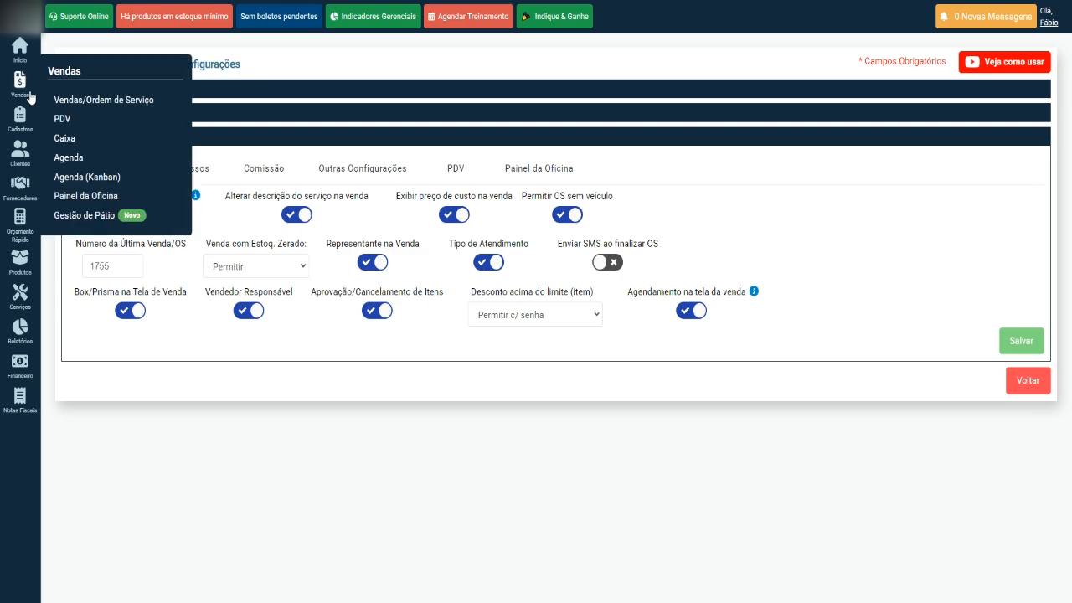
Go to the sales and service orders list and highlight sale 1736's vehicle model.
click(109, 101)
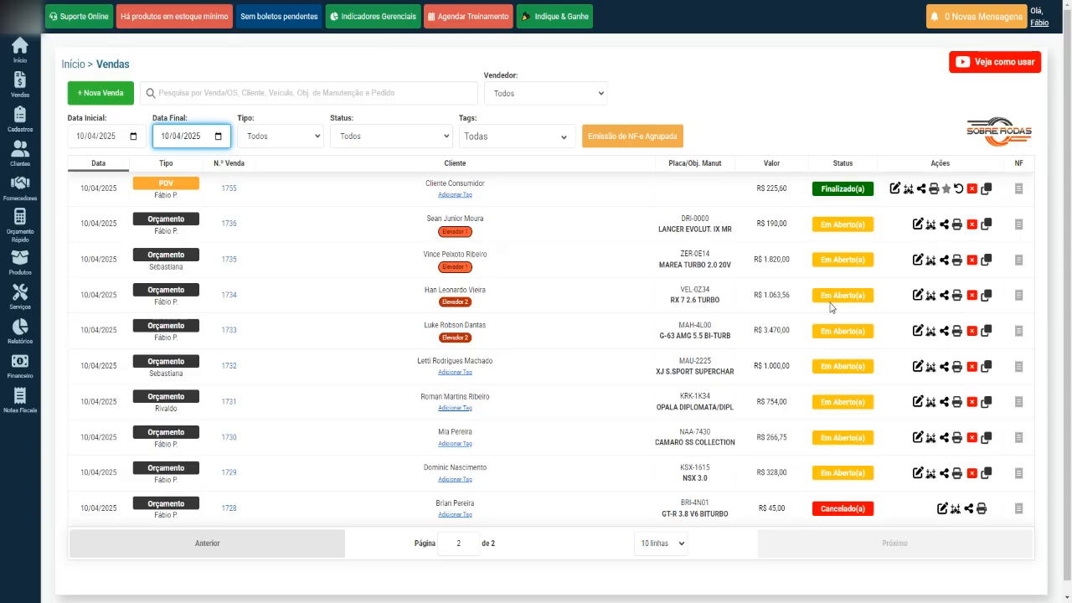
click(583, 230)
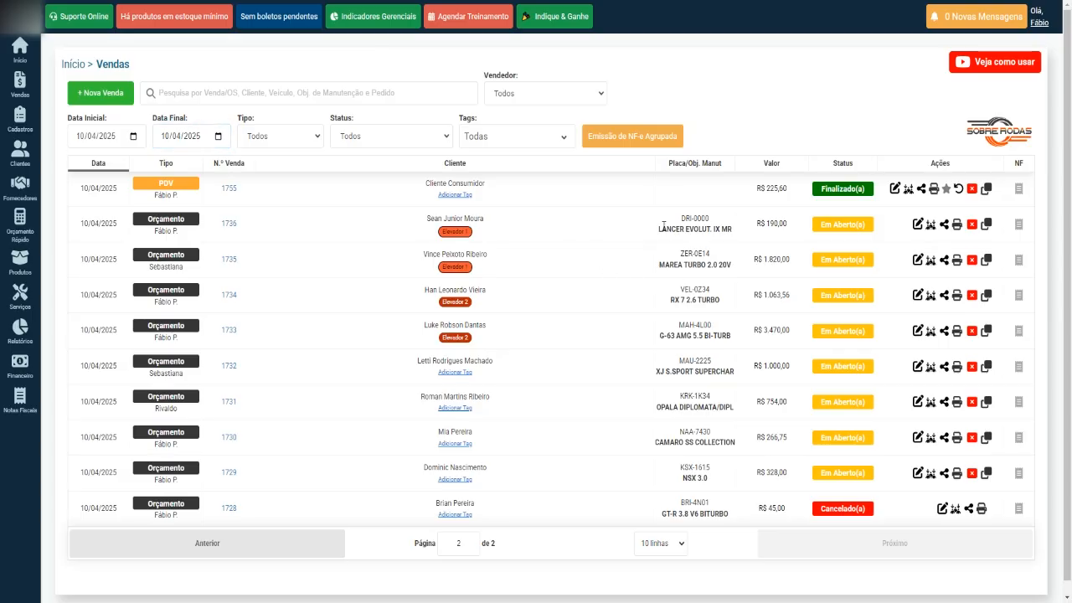
drag(660, 230, 707, 223)
click(744, 212)
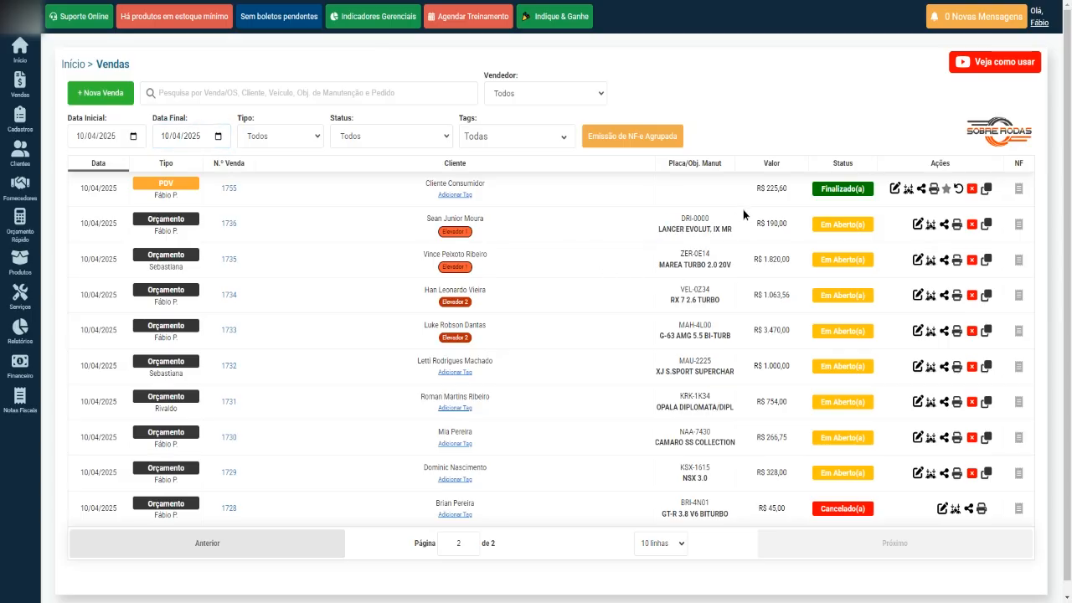
Save the changes to quote 1736 with 'Salvar Alterações do Orçamento' and agree to schedule it.
click(918, 225)
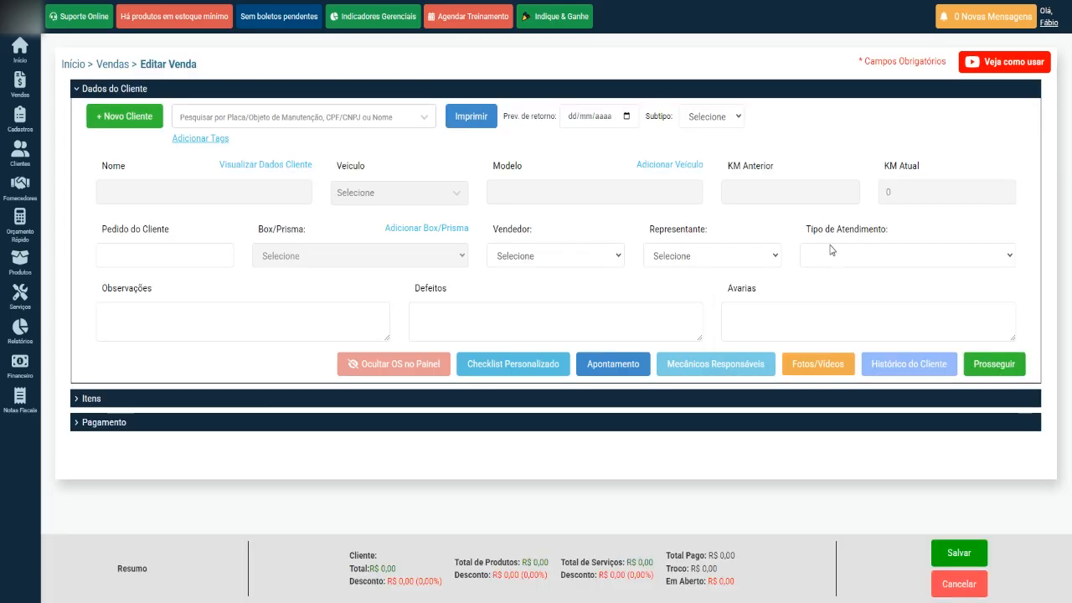
click(964, 553)
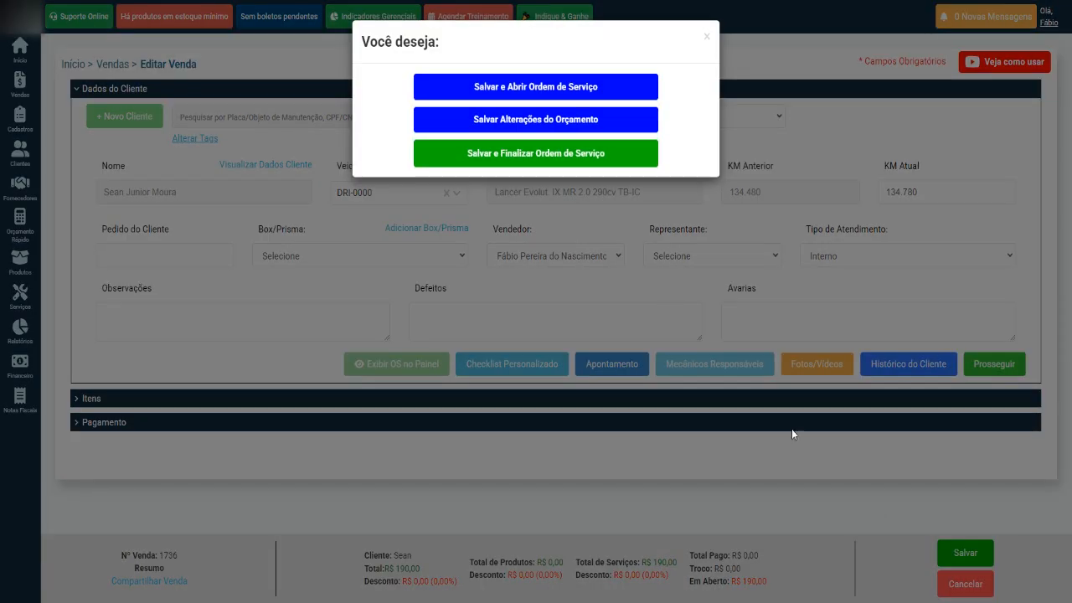
click(552, 120)
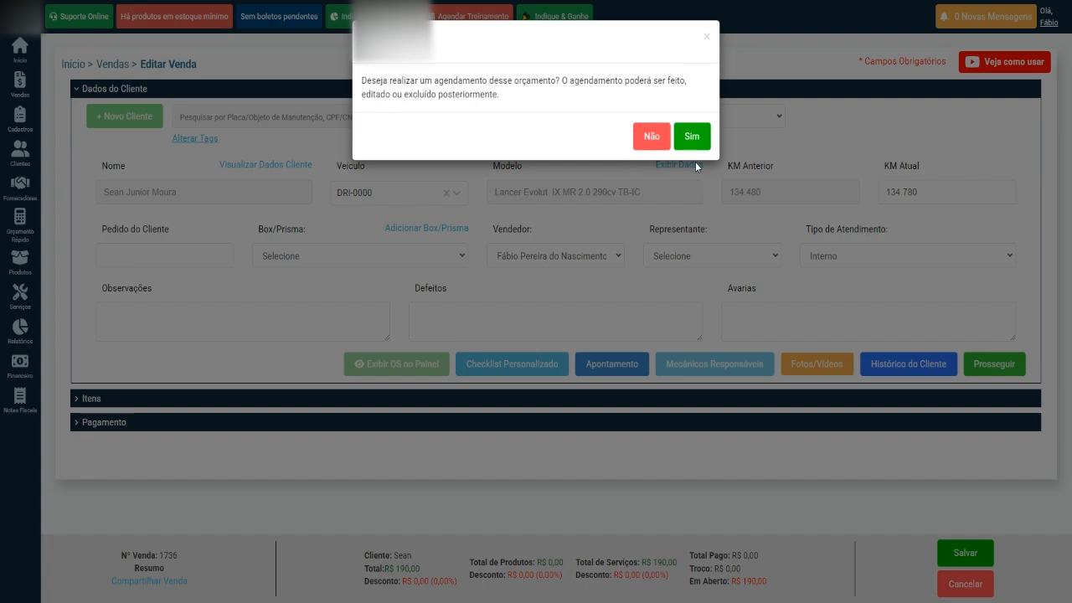
click(692, 137)
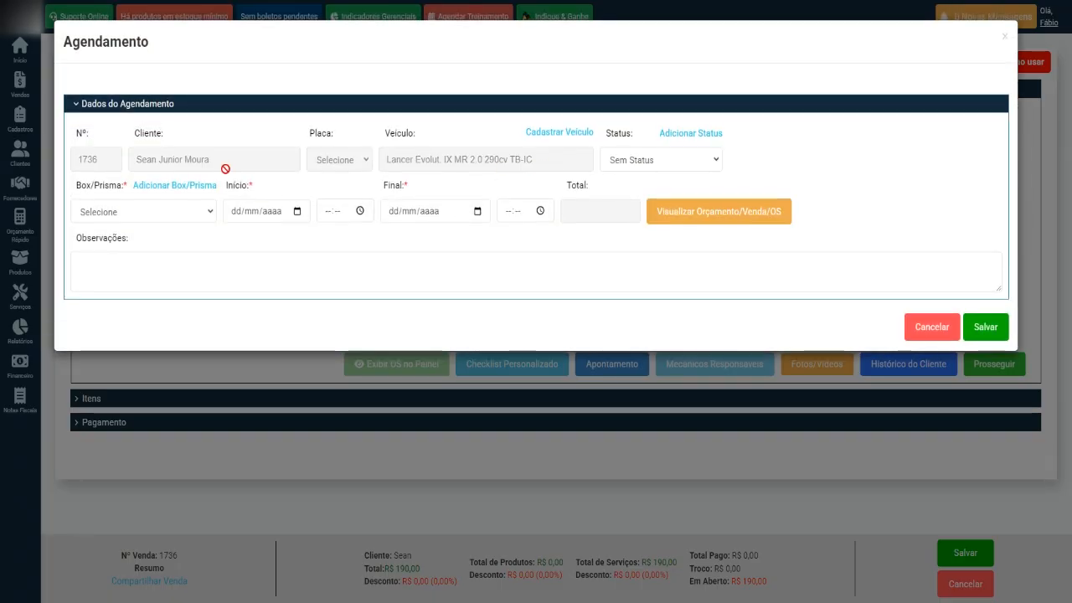
Assign box Amarelo 10 to the appointment, leaving the status as Sem Status.
click(673, 160)
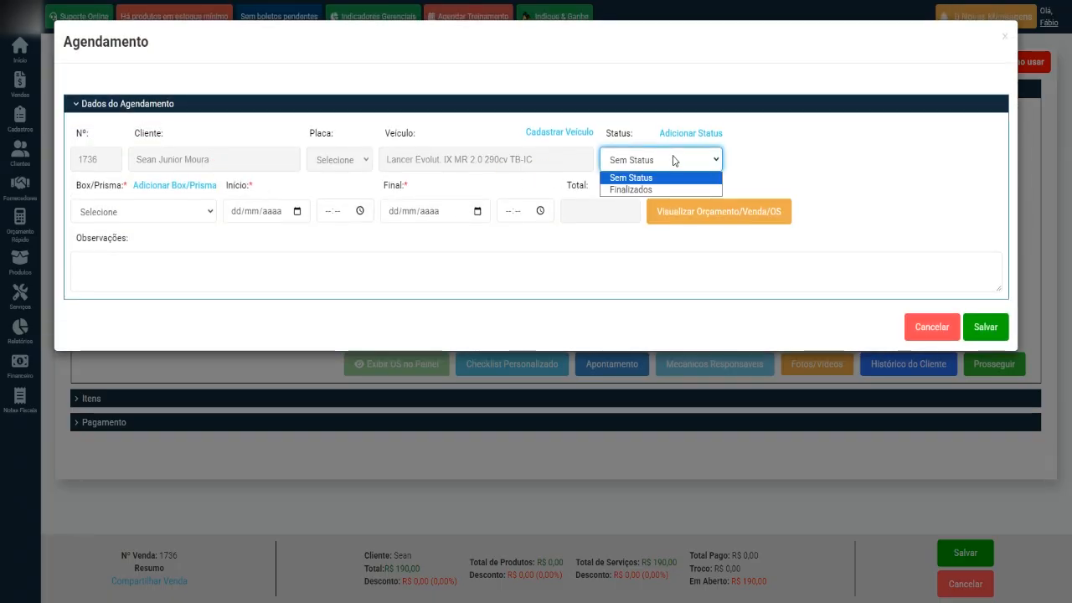
click(668, 160)
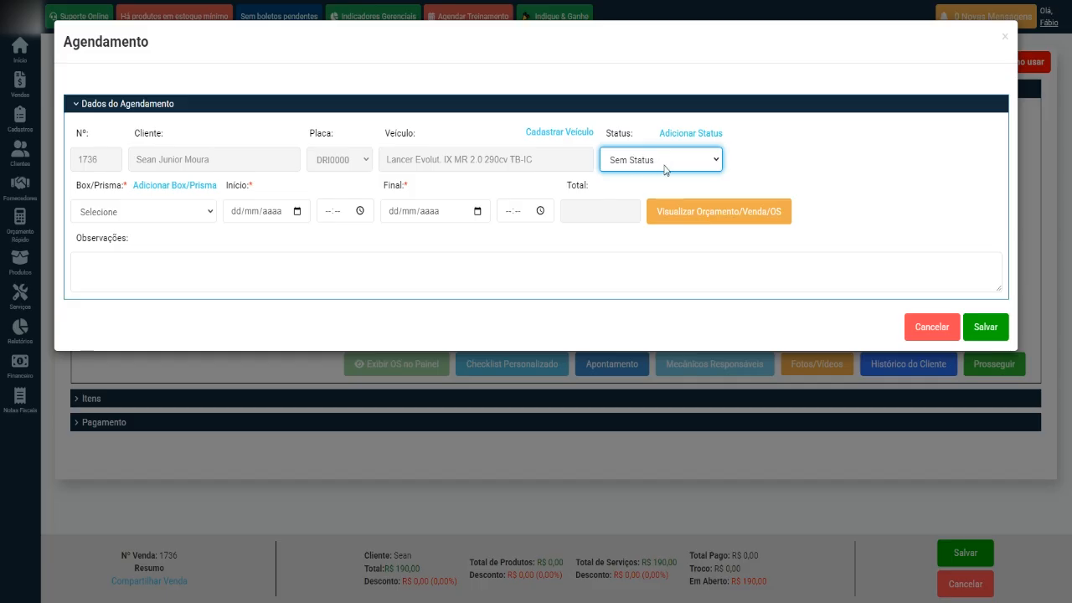
click(629, 161)
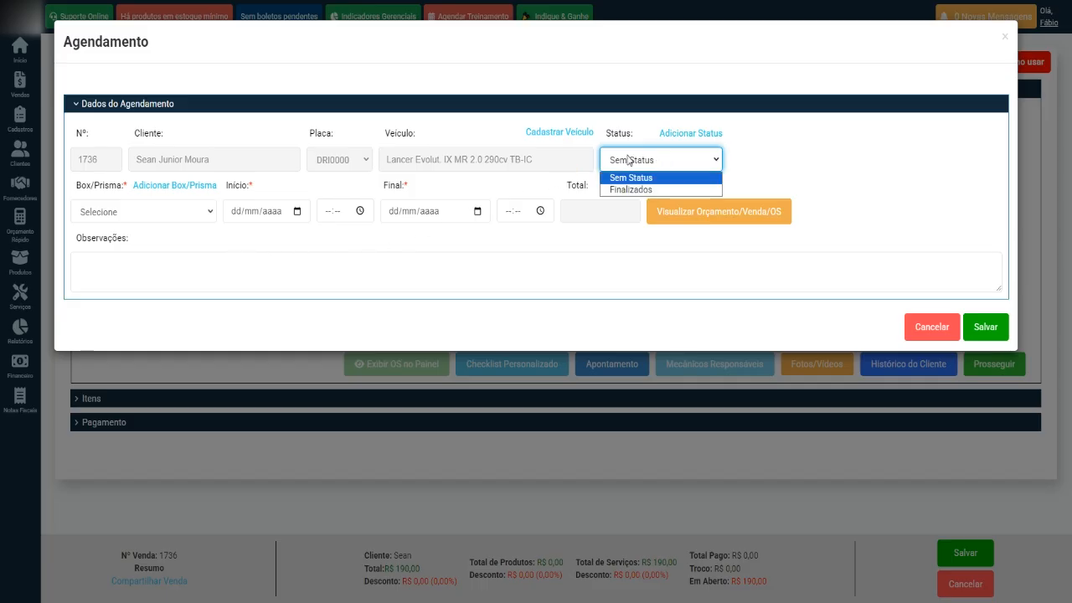
click(638, 160)
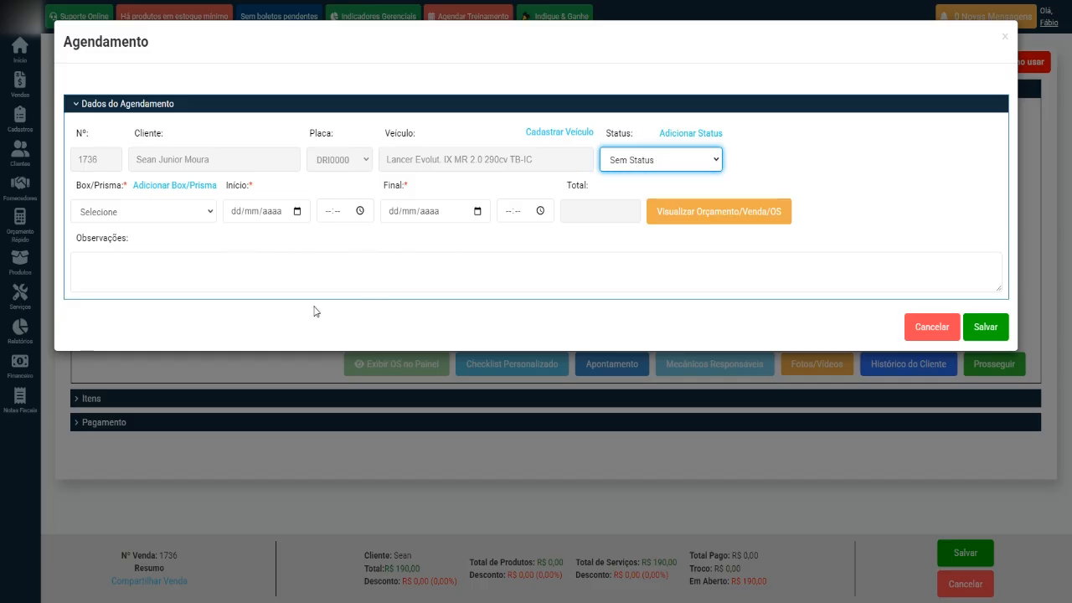
click(195, 212)
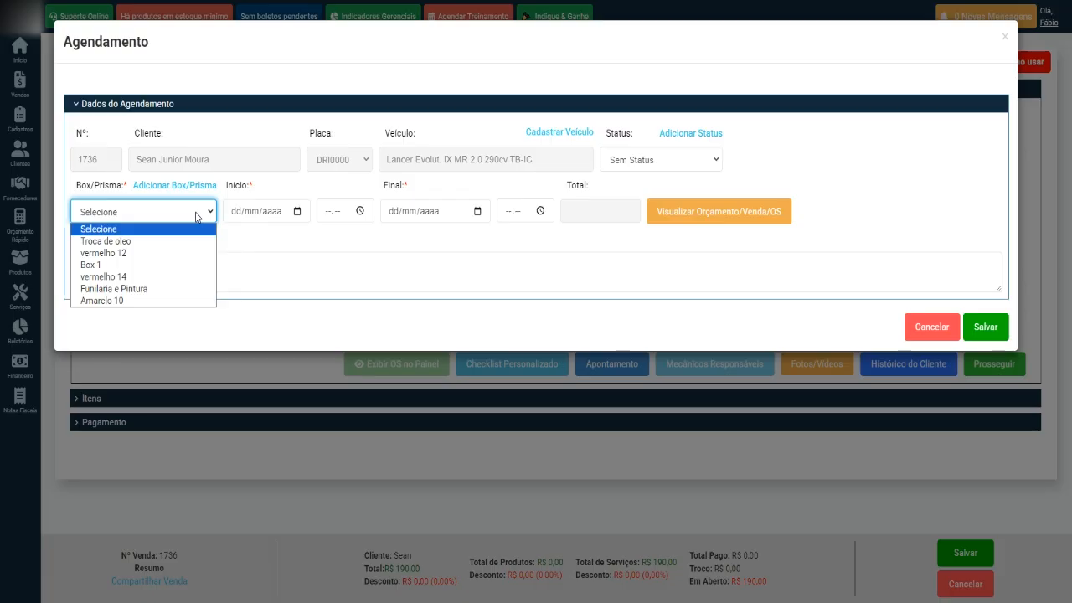
click(178, 302)
Set the appointment start to 10/04/2025 at 22:40.
click(297, 211)
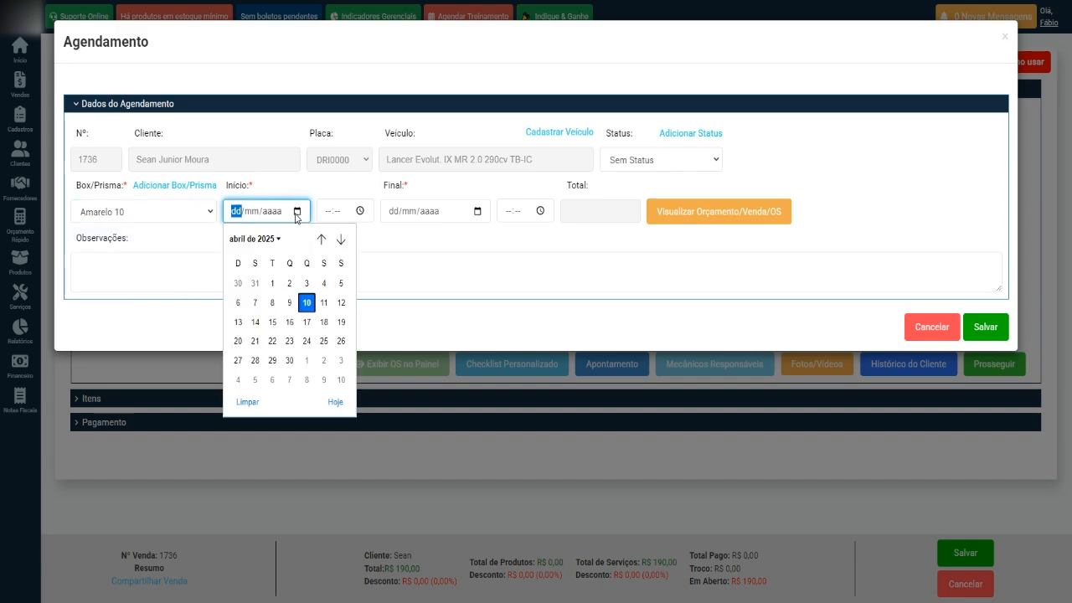
click(306, 304)
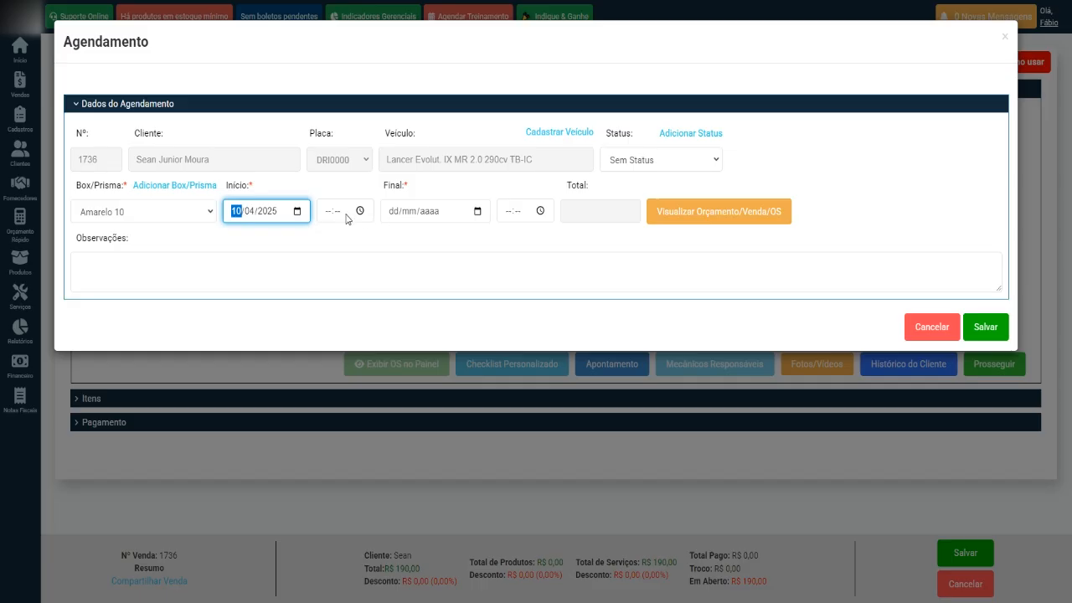
click(328, 212)
click(359, 211)
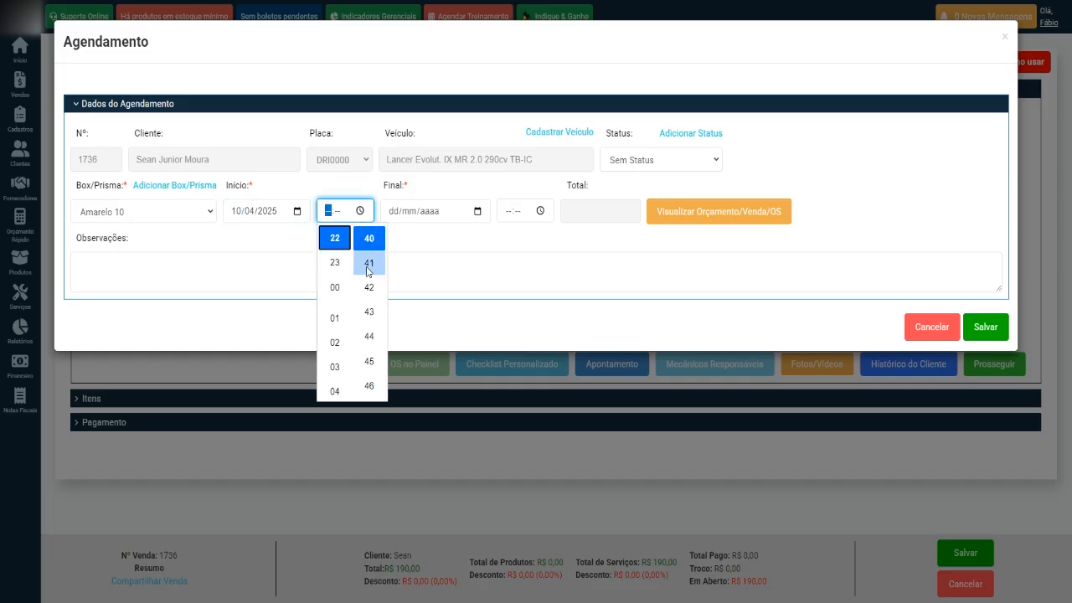
click(335, 237)
click(369, 237)
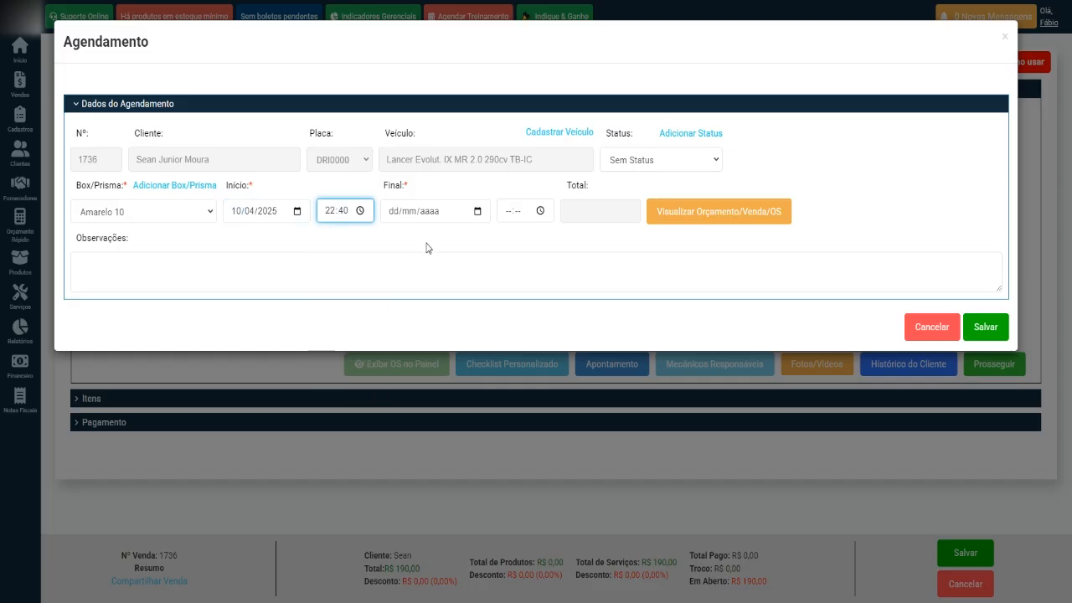
Set the appointment end to 10/04/2025 at 23:41 and save it.
click(478, 216)
click(478, 216)
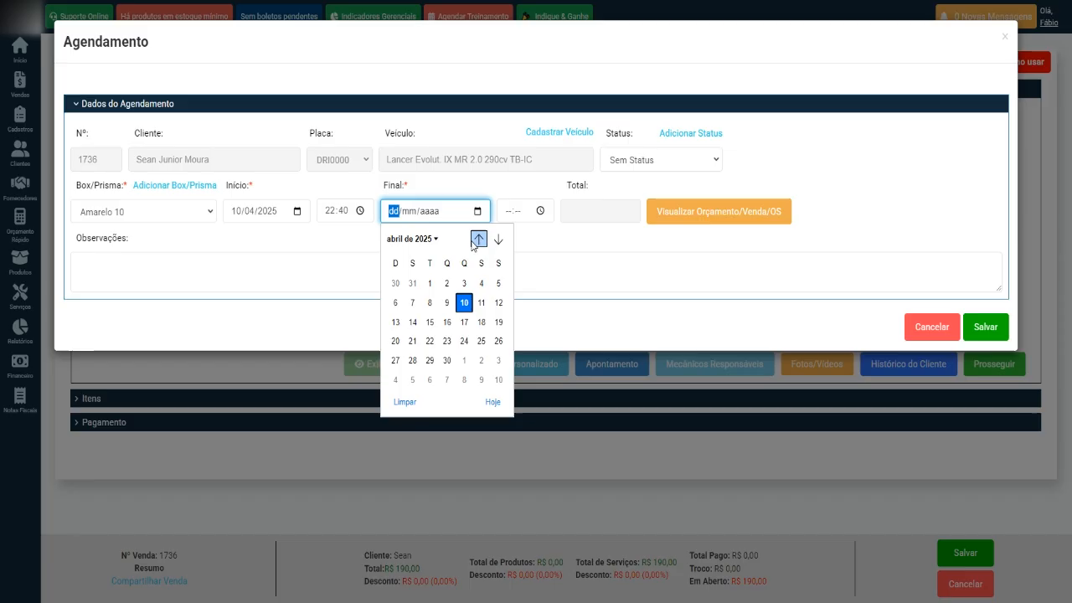
click(468, 304)
click(507, 213)
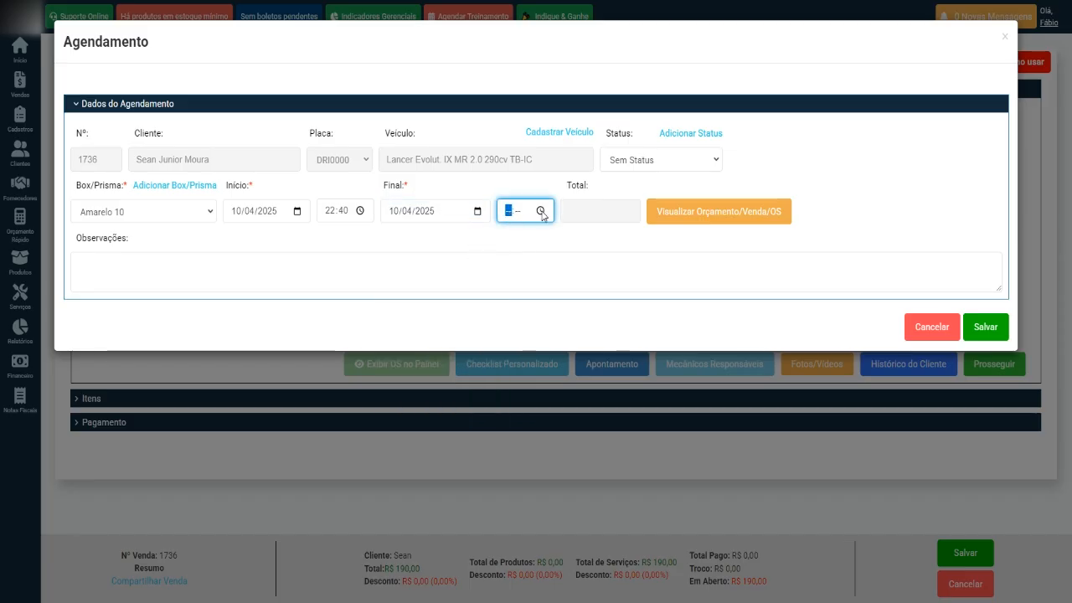
click(542, 213)
click(516, 262)
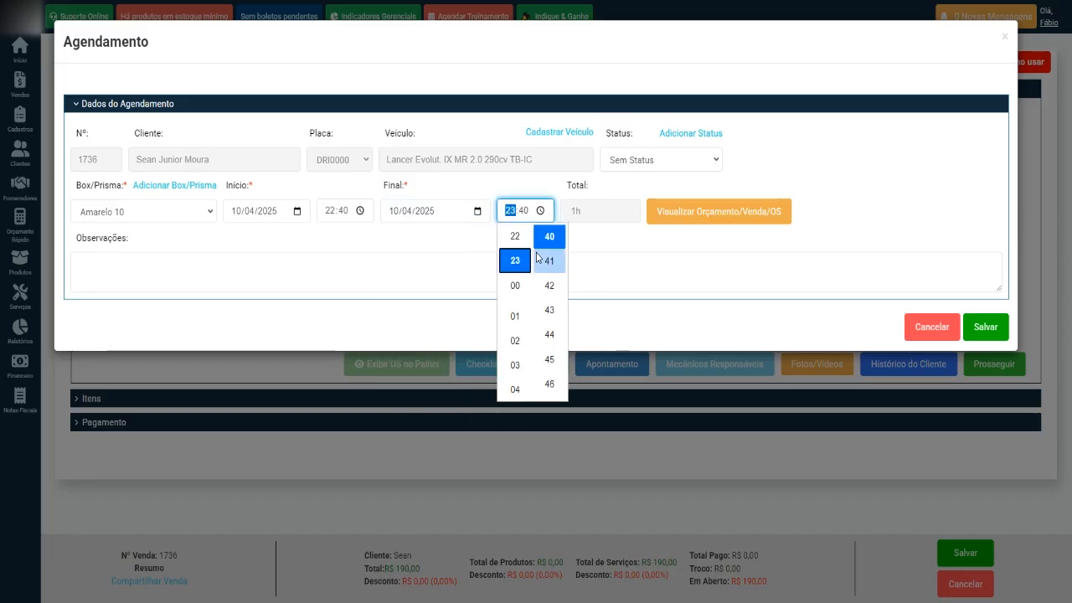
click(549, 261)
click(617, 246)
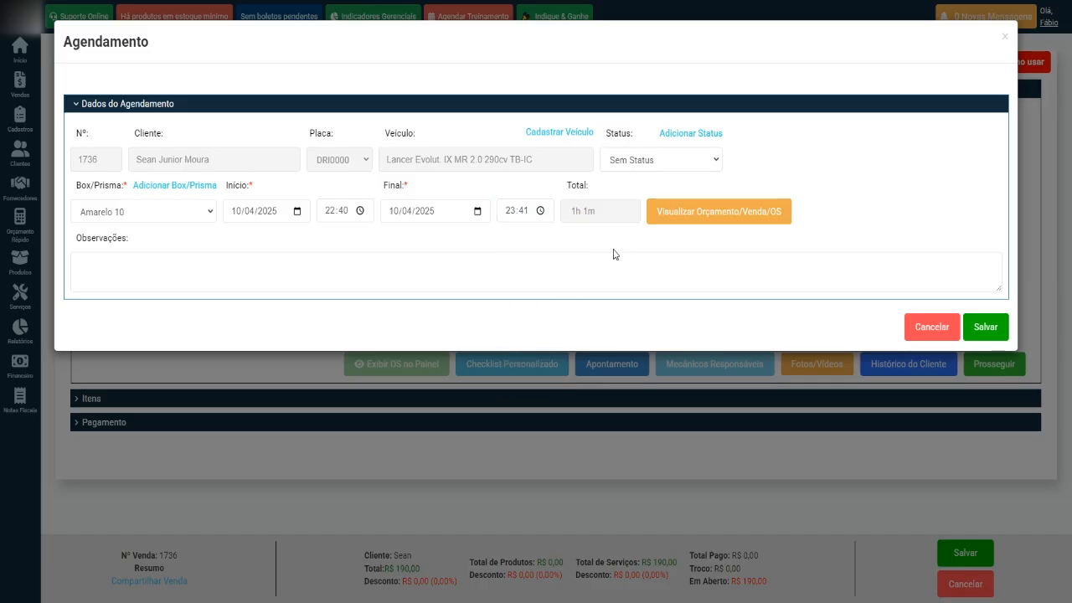
click(986, 330)
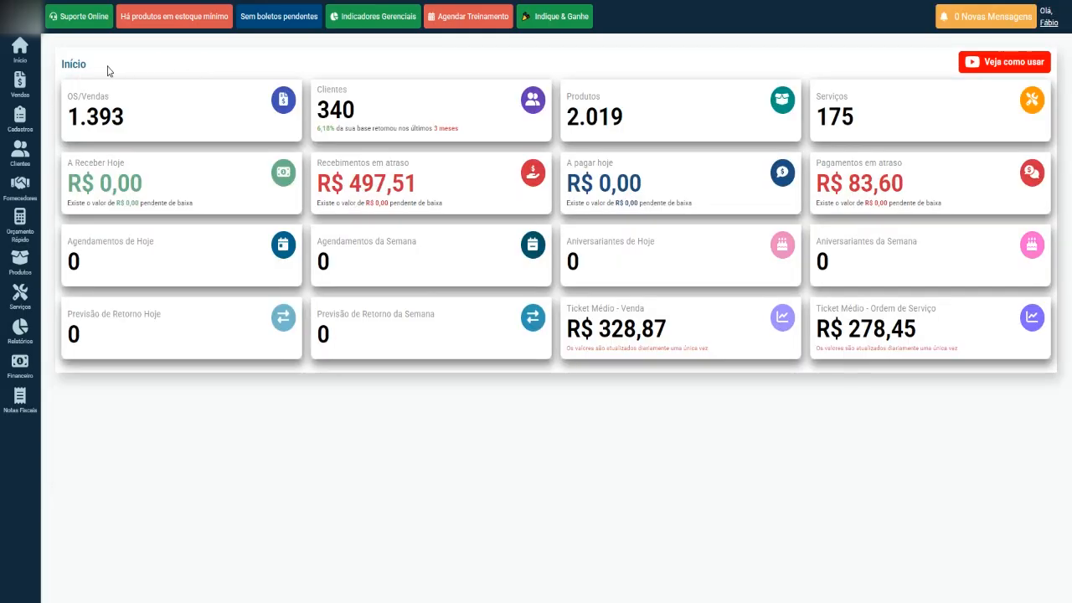
mouse_move(20, 91)
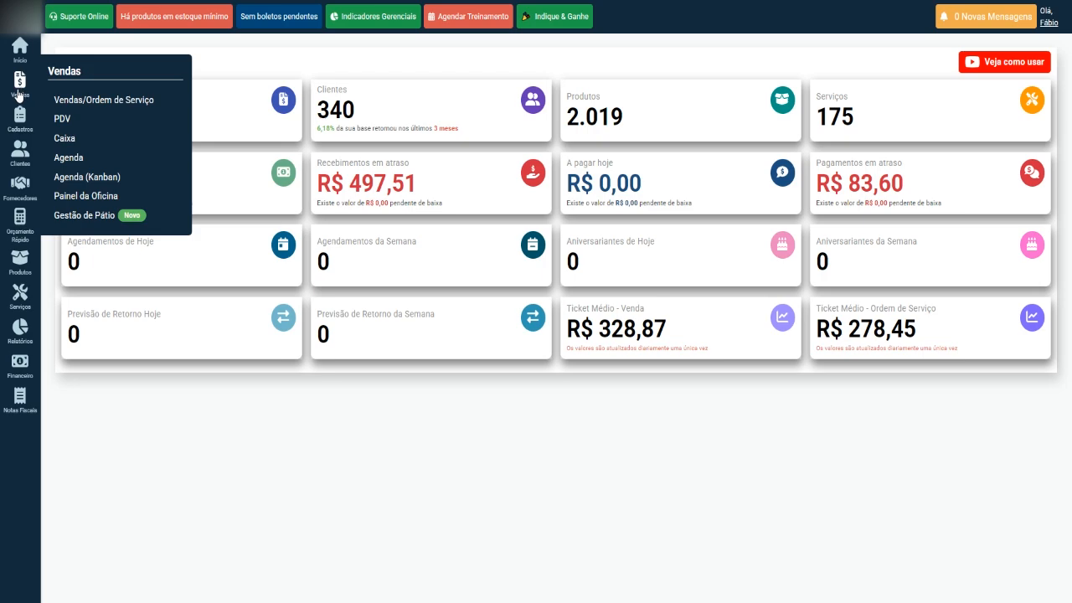
click(82, 162)
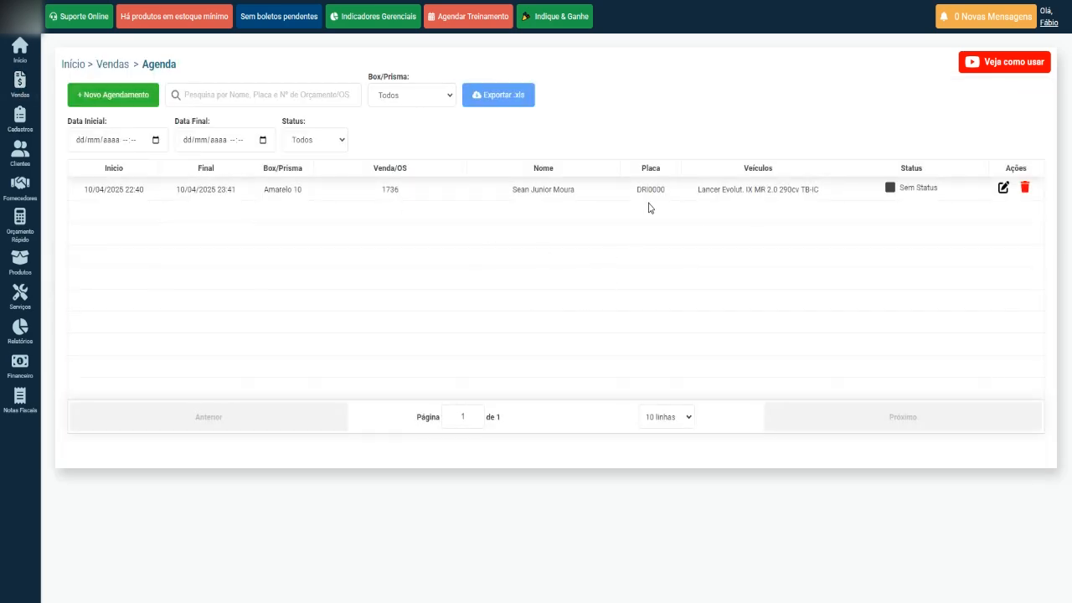
drag(695, 191, 811, 191)
click(802, 260)
key(ctrl+Tab)
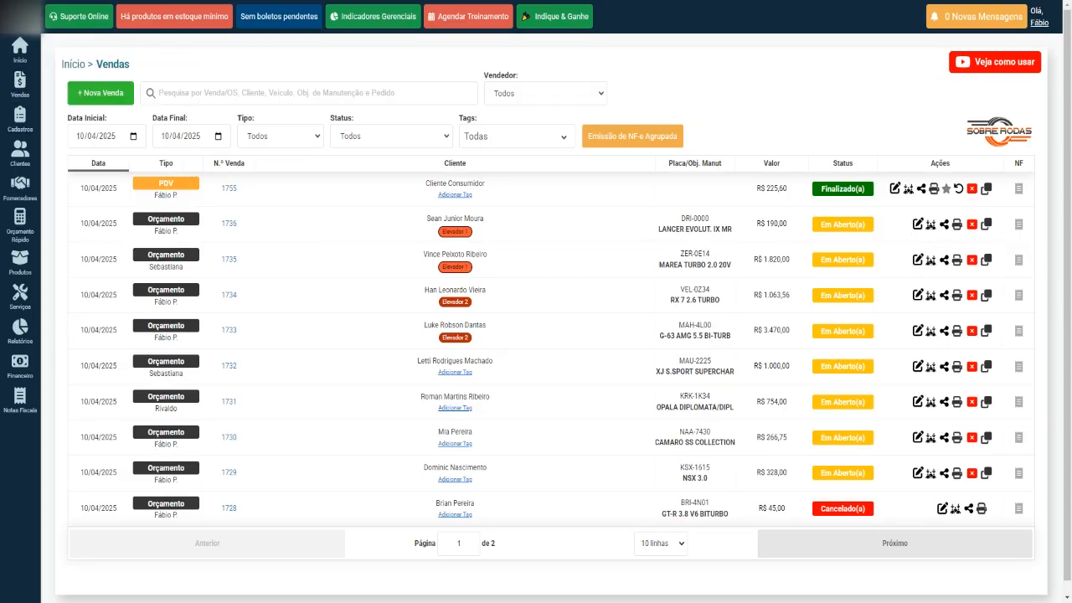
key(ctrl+Tab)
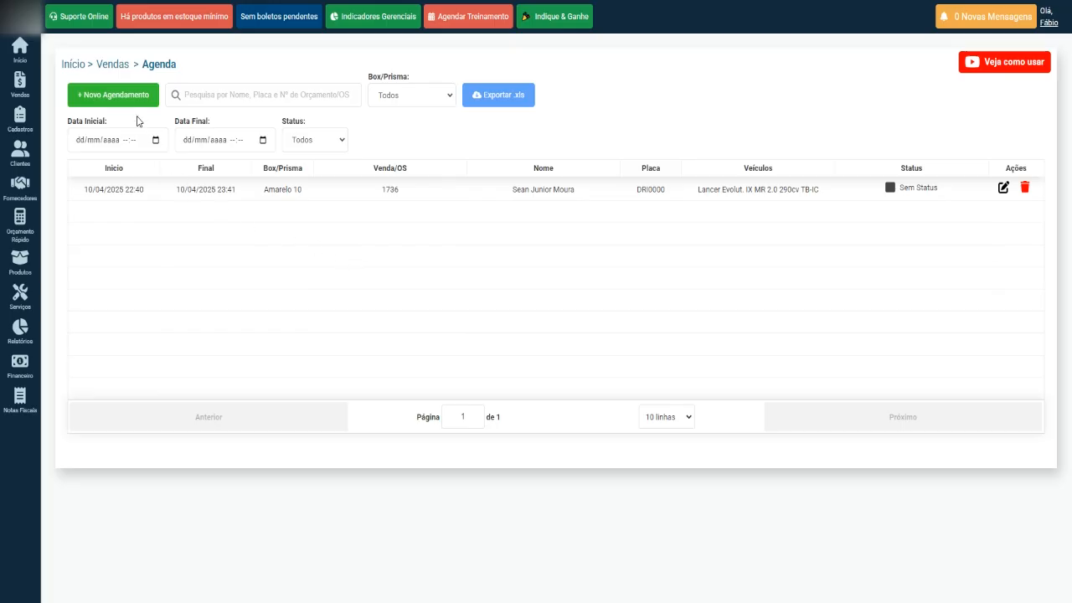
Start a new appointment and attach OS 1735 to it.
click(115, 100)
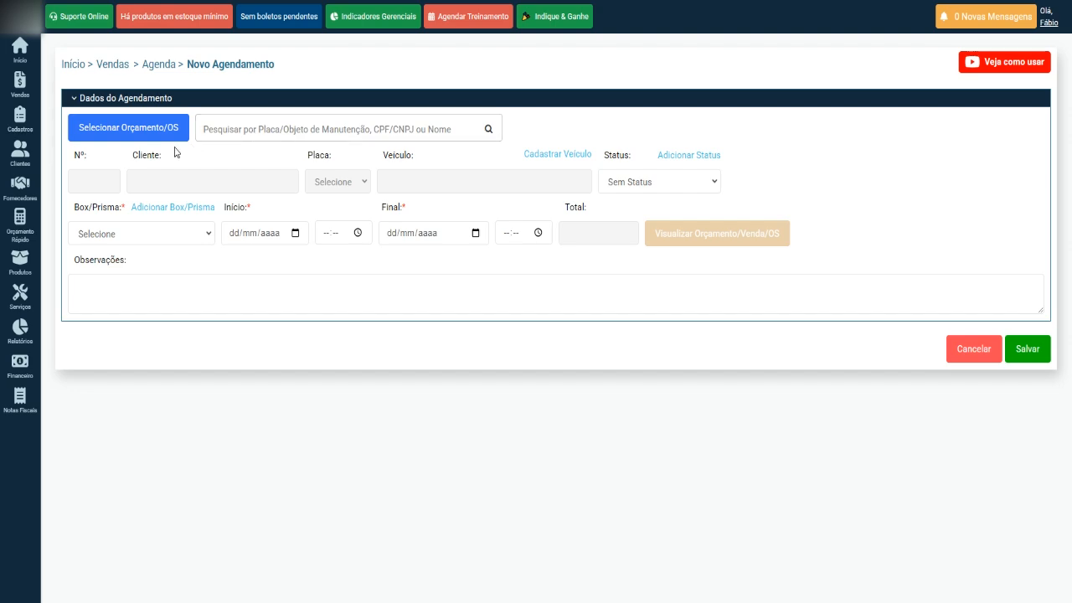
click(130, 132)
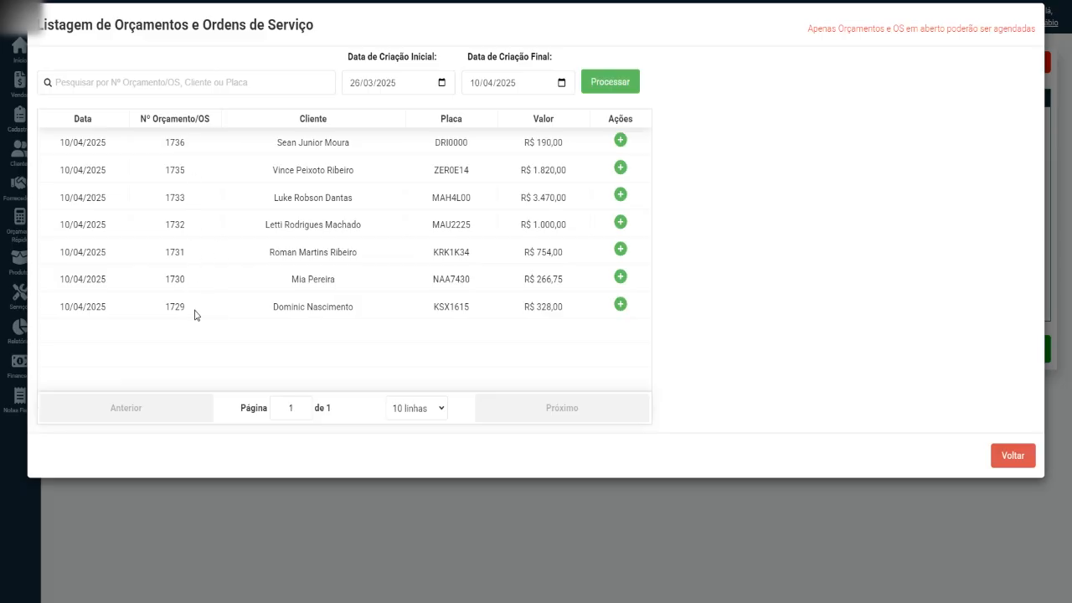
click(621, 141)
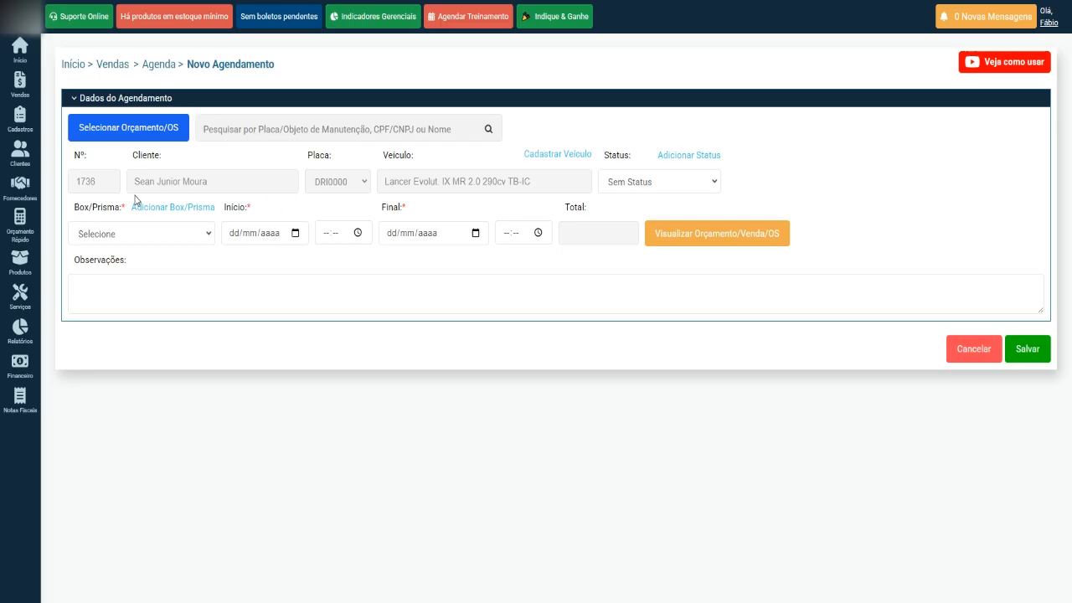
click(164, 133)
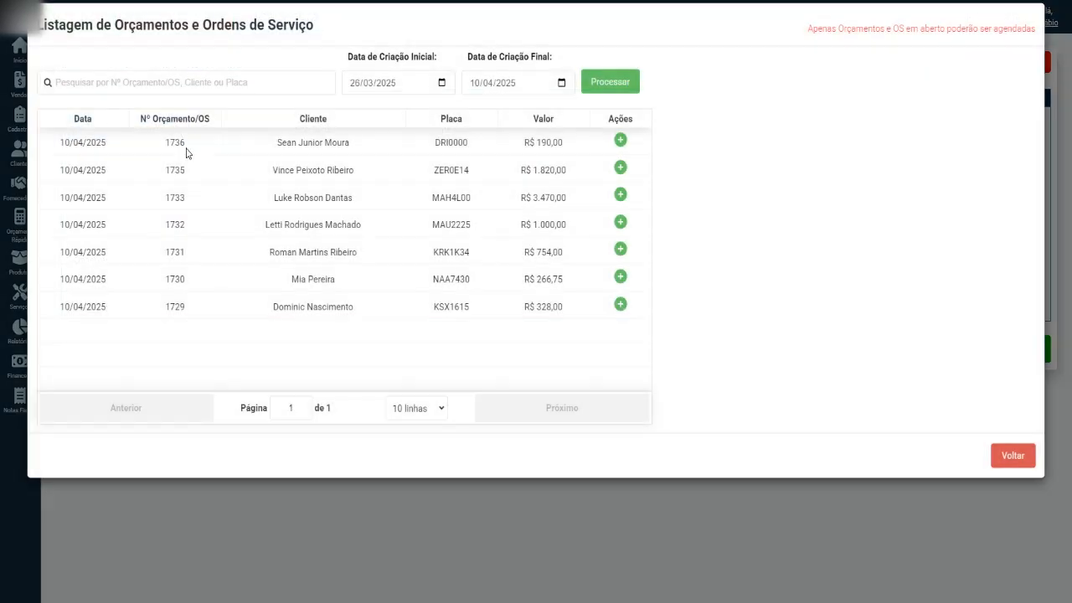
click(621, 167)
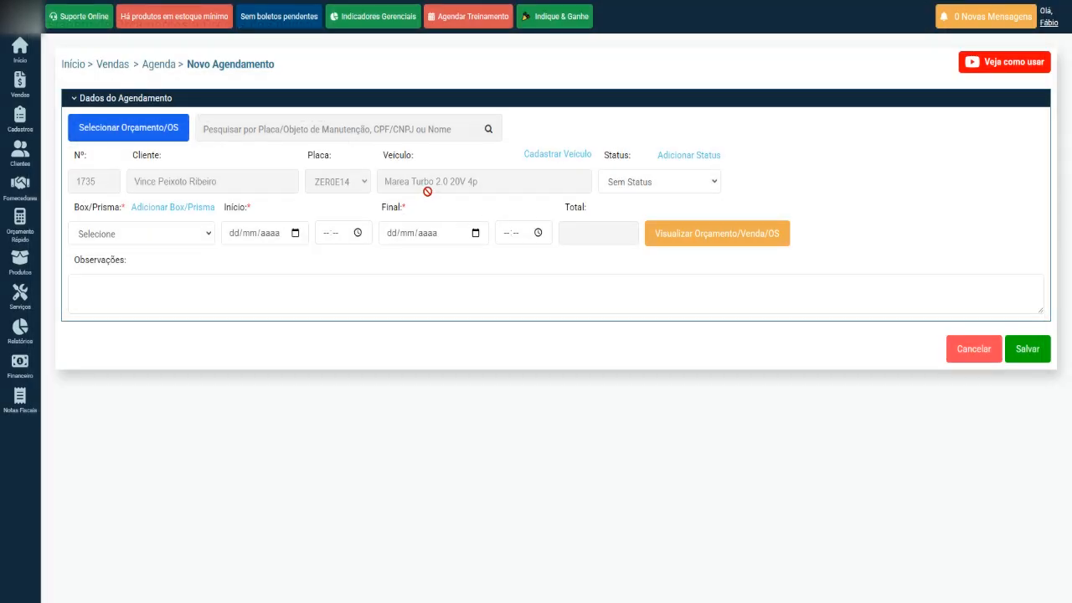
Assign bay vermelho 12 with a start of 10/04/2025 at 22:45.
click(203, 240)
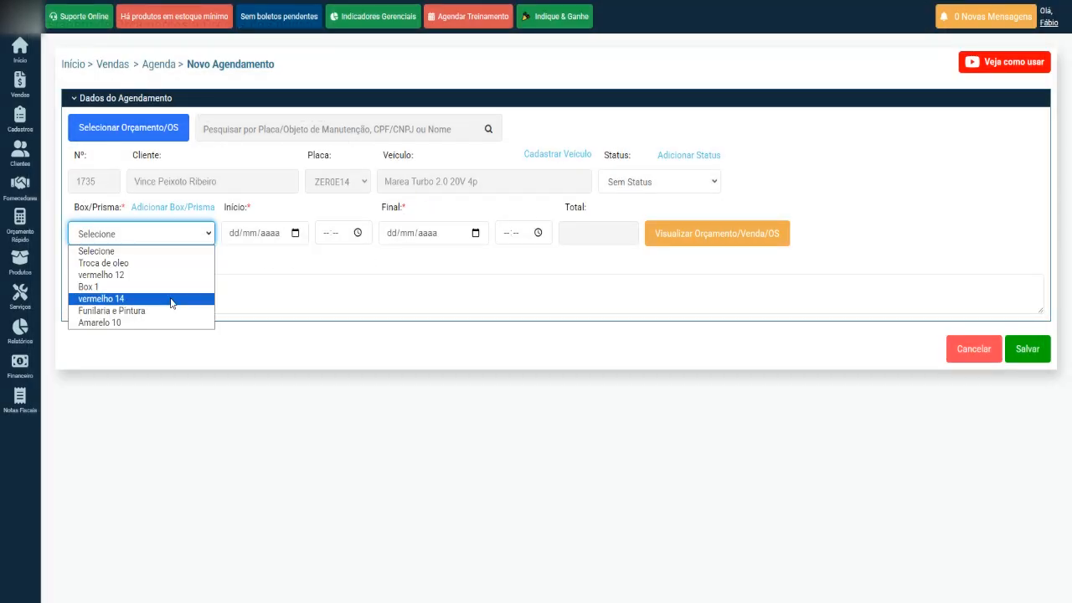
click(149, 275)
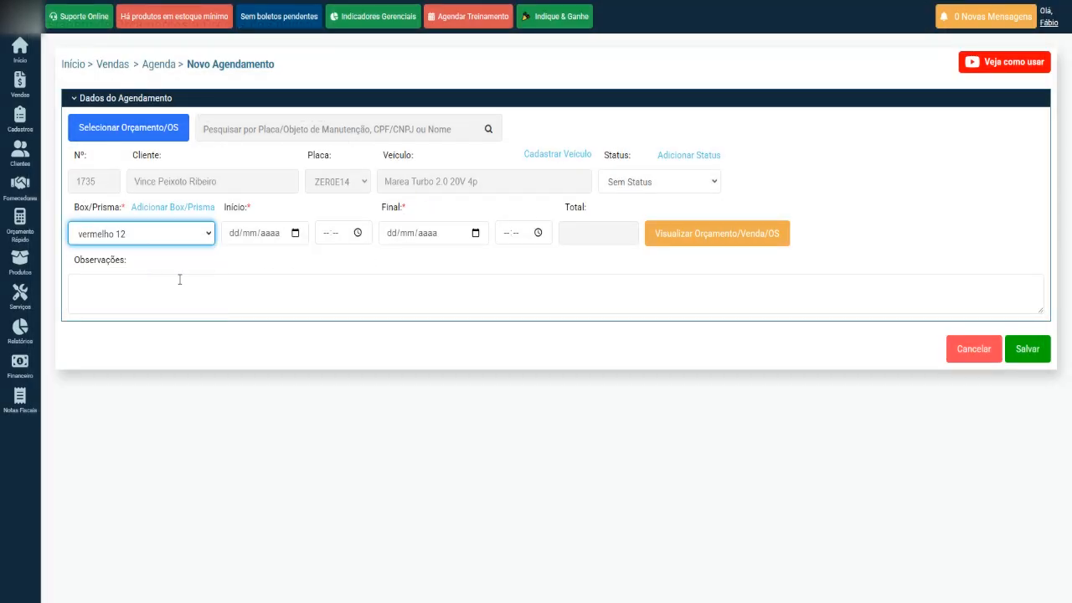
click(295, 233)
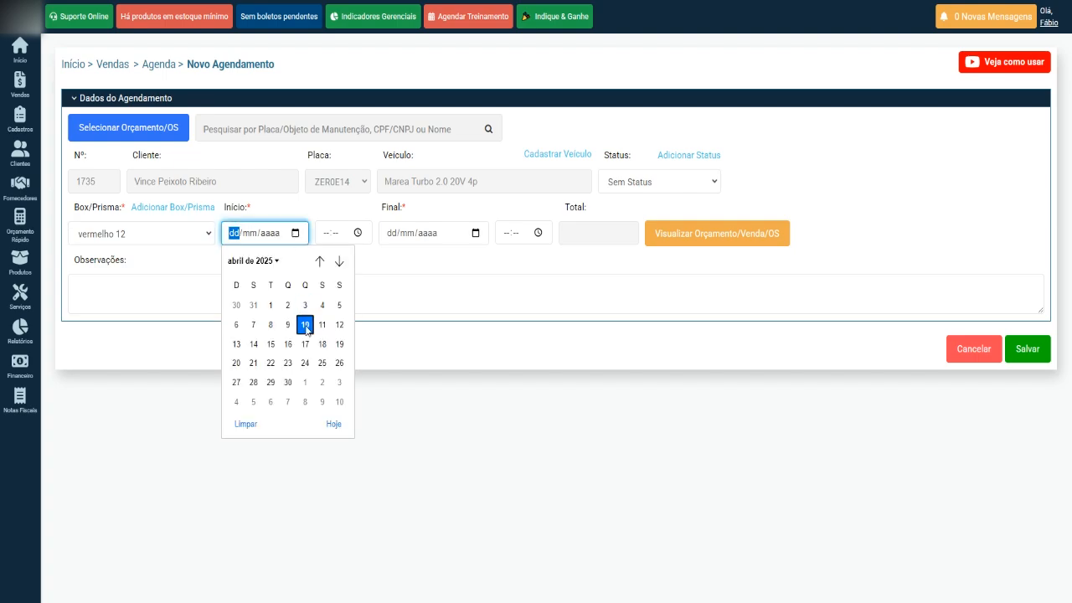
click(306, 325)
click(357, 234)
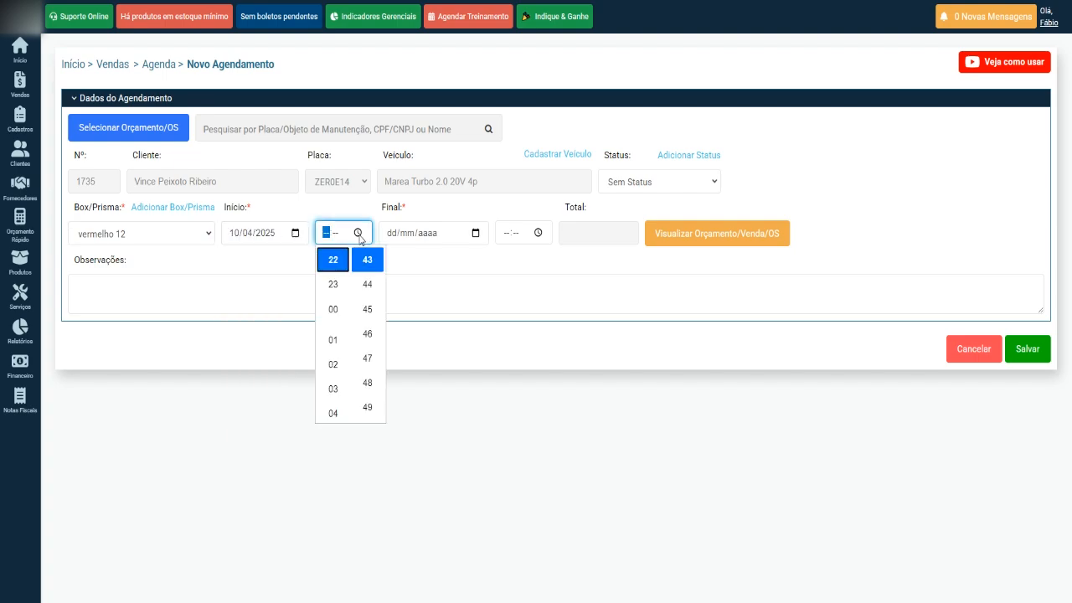
click(368, 308)
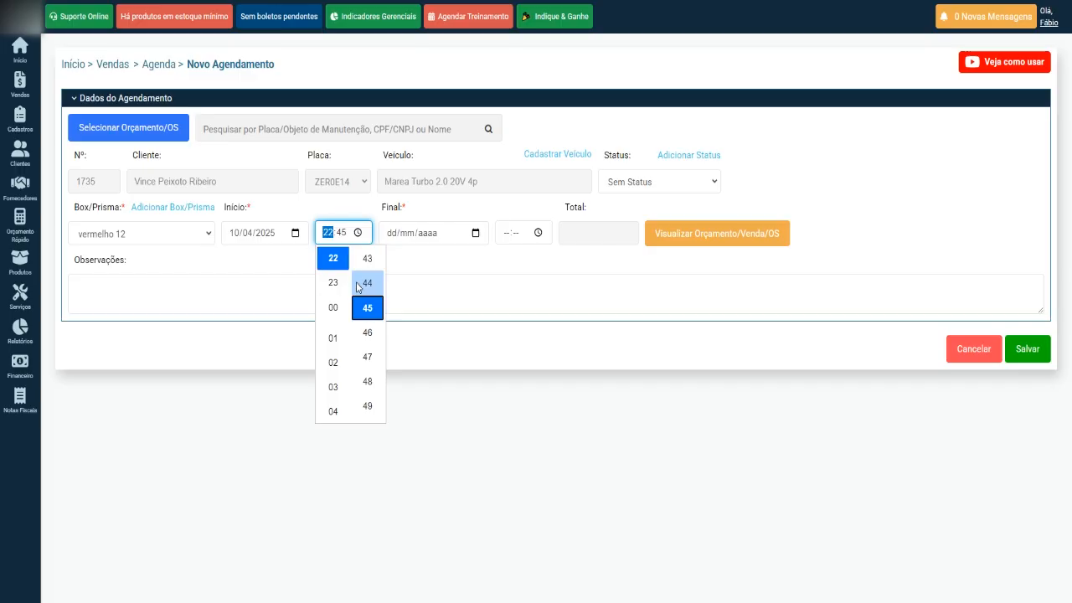
click(428, 258)
Set the end to 10/04/2025 at 23:50 and save the appointment.
click(476, 233)
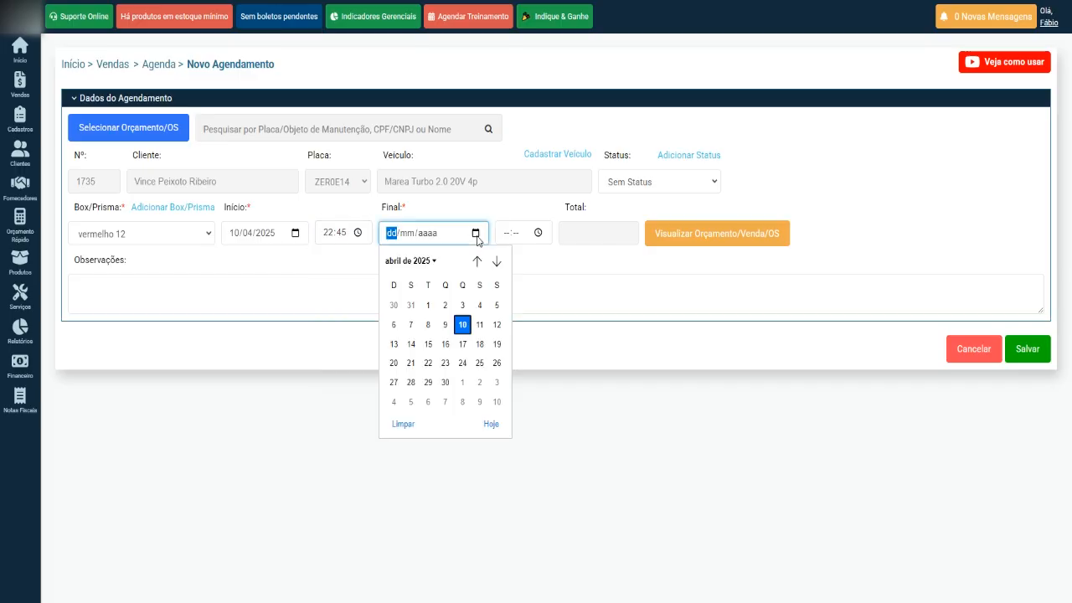
click(463, 324)
click(539, 232)
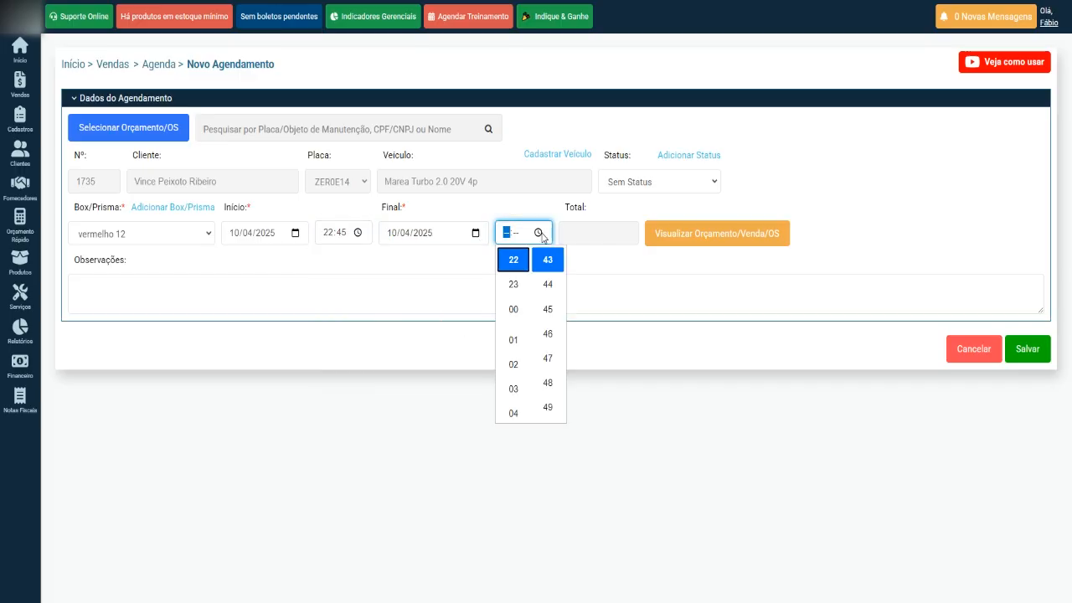
click(518, 286)
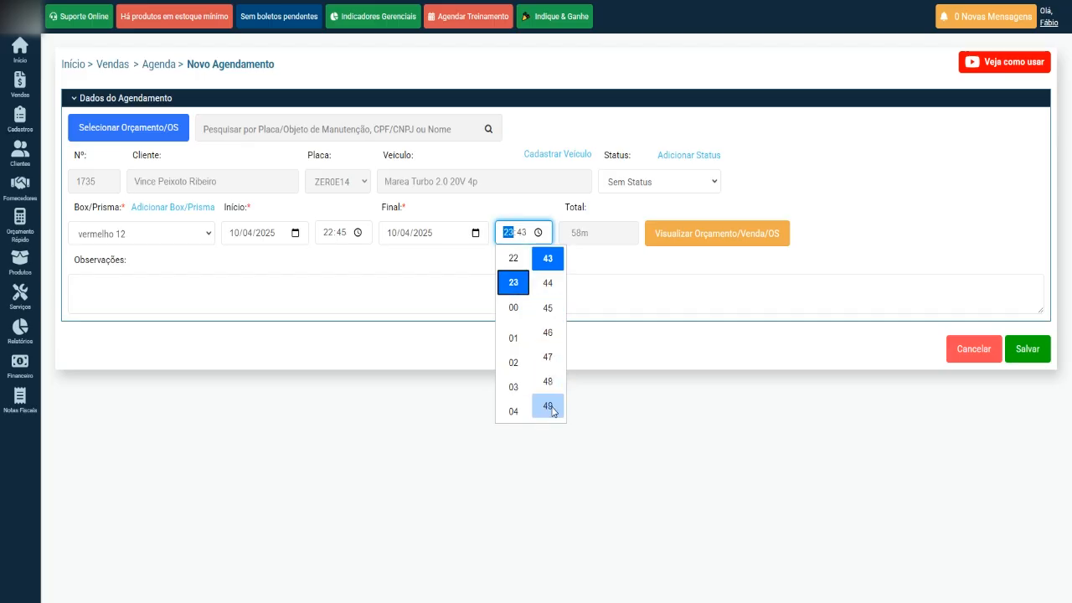
scroll(548, 402, down, 2)
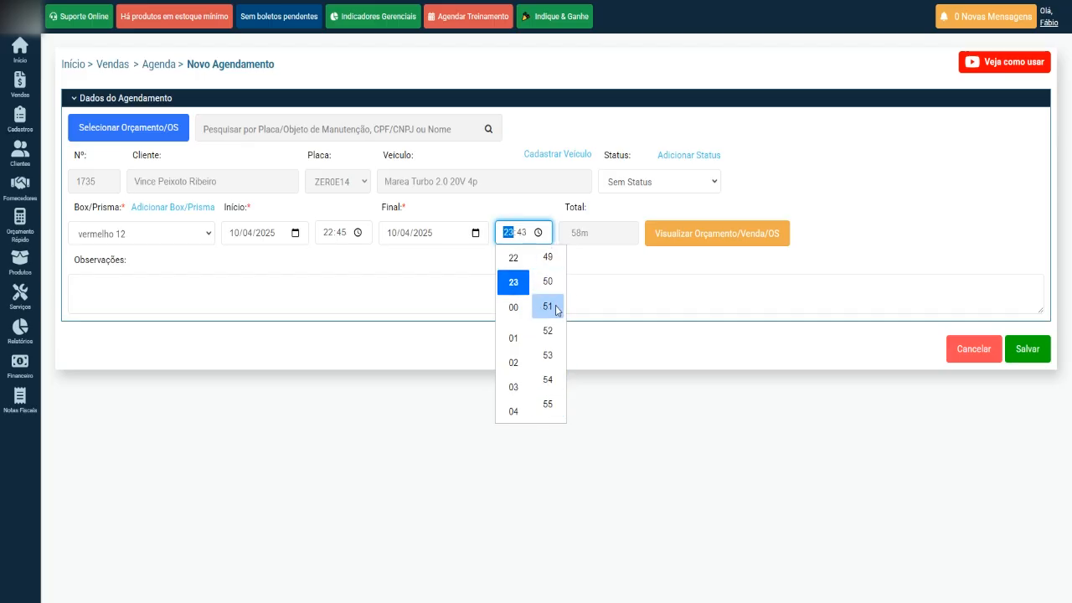
click(547, 283)
click(617, 263)
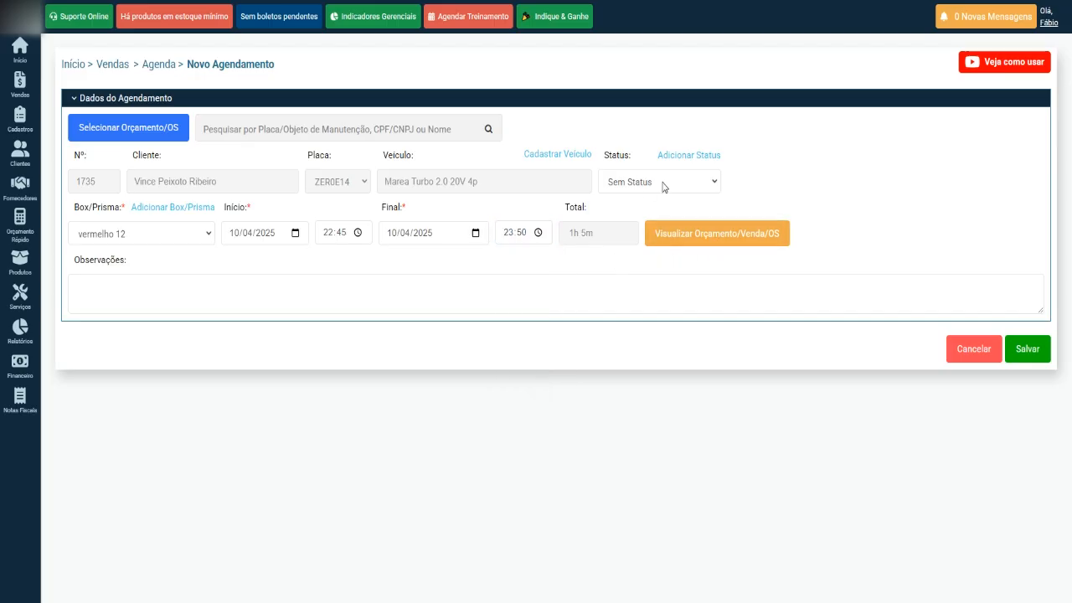
click(1027, 352)
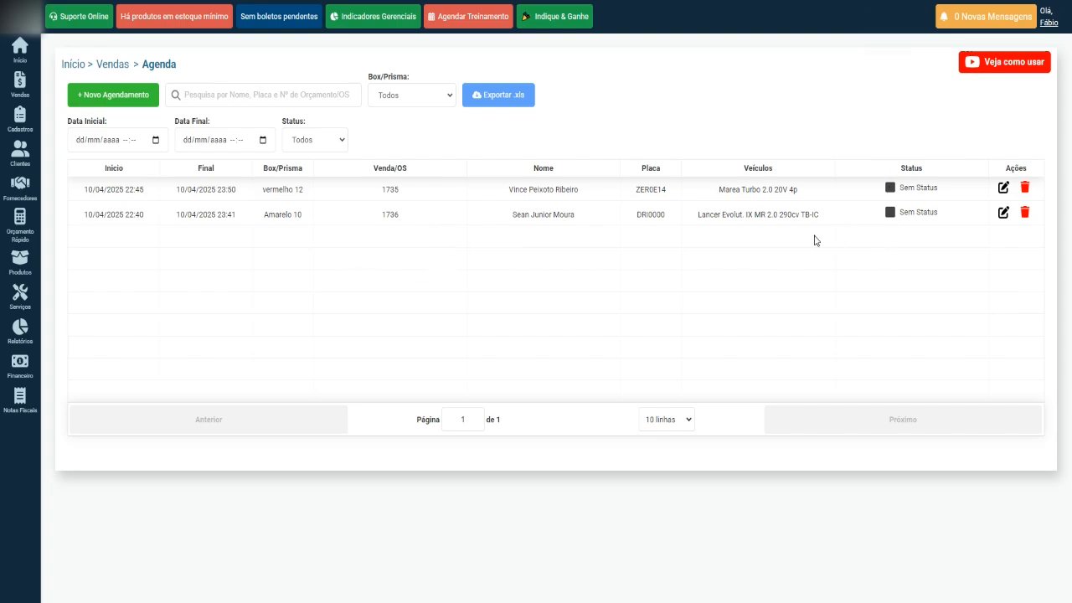
Open Agenda (Kanban) from the Vendas menu.
mouse_move(20, 88)
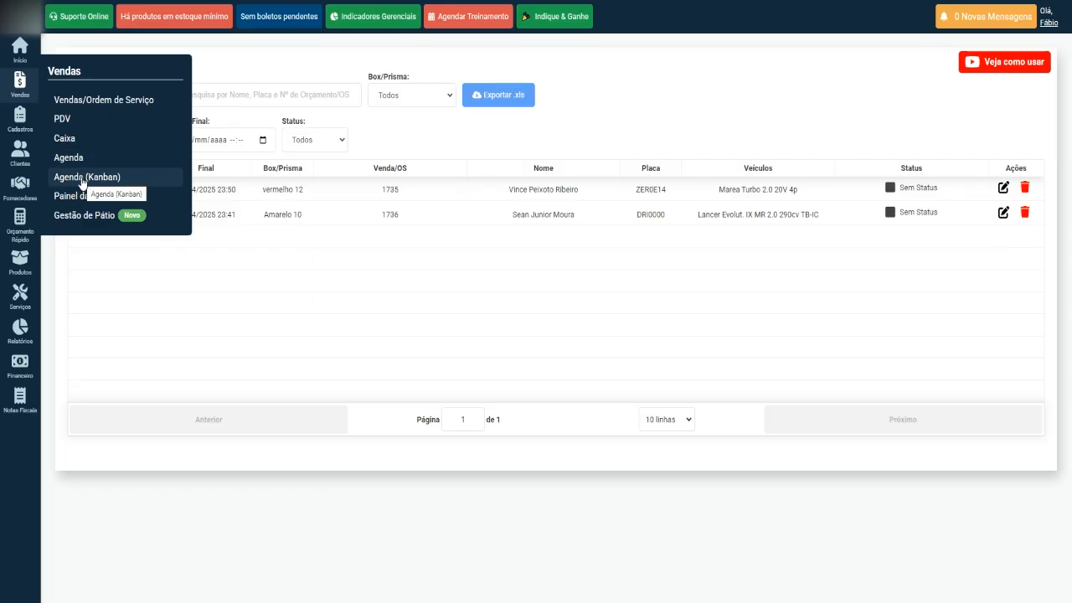
click(129, 183)
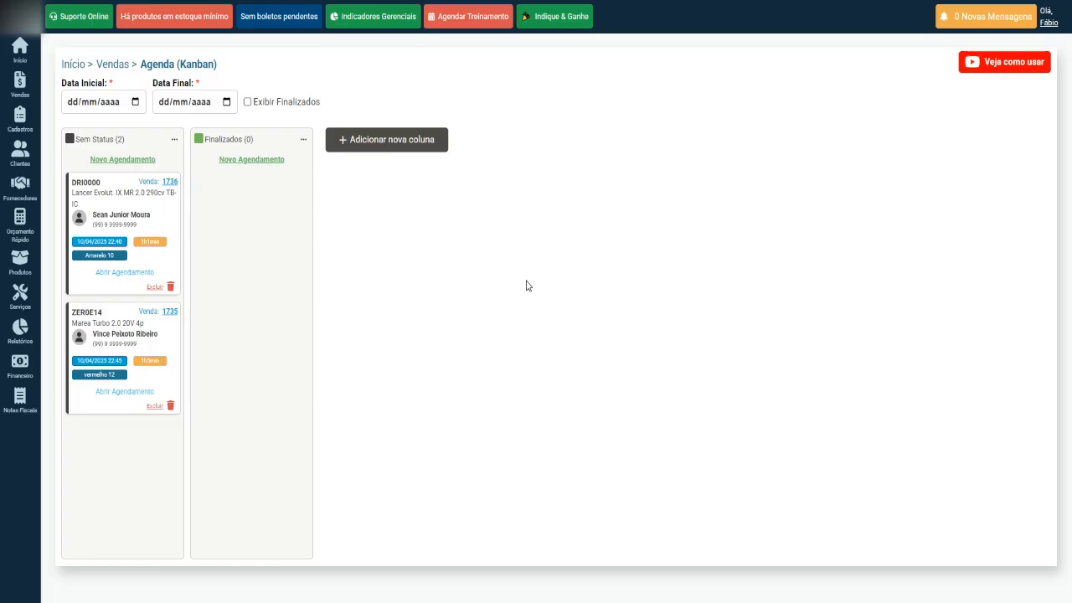
Add a yellow Check-list status column to the board.
click(391, 145)
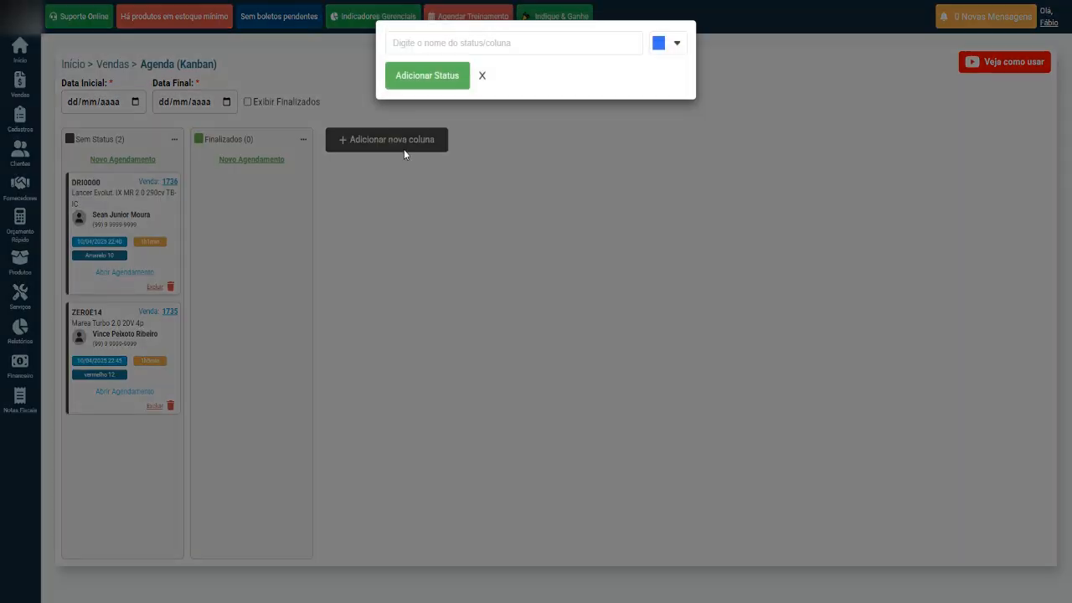
click(435, 46)
text(Check-lu=is)
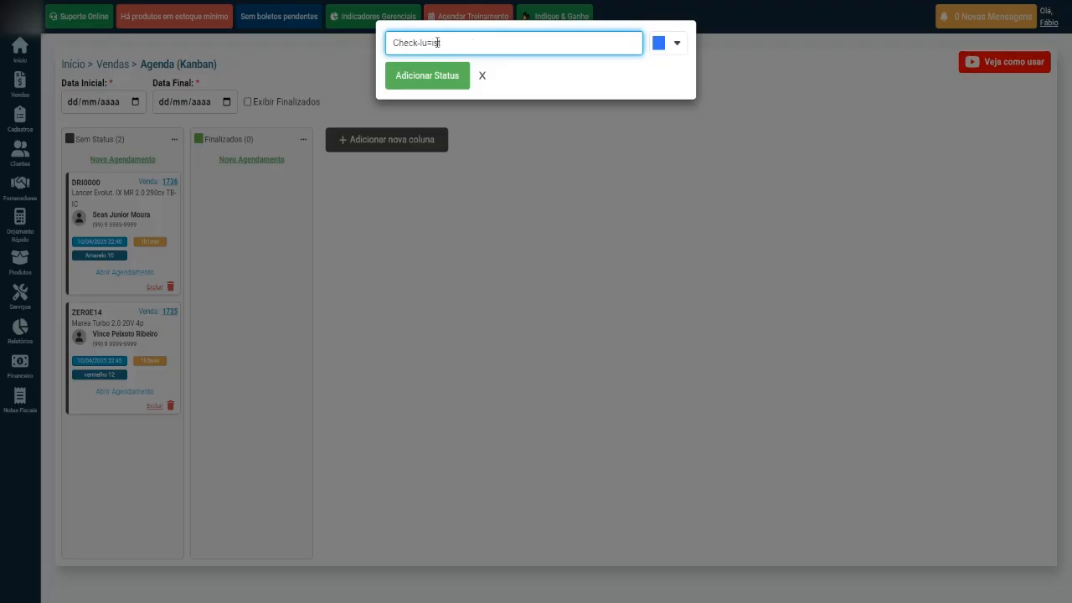
key(Left)
key(Left)
key(BackSpace)
click(660, 46)
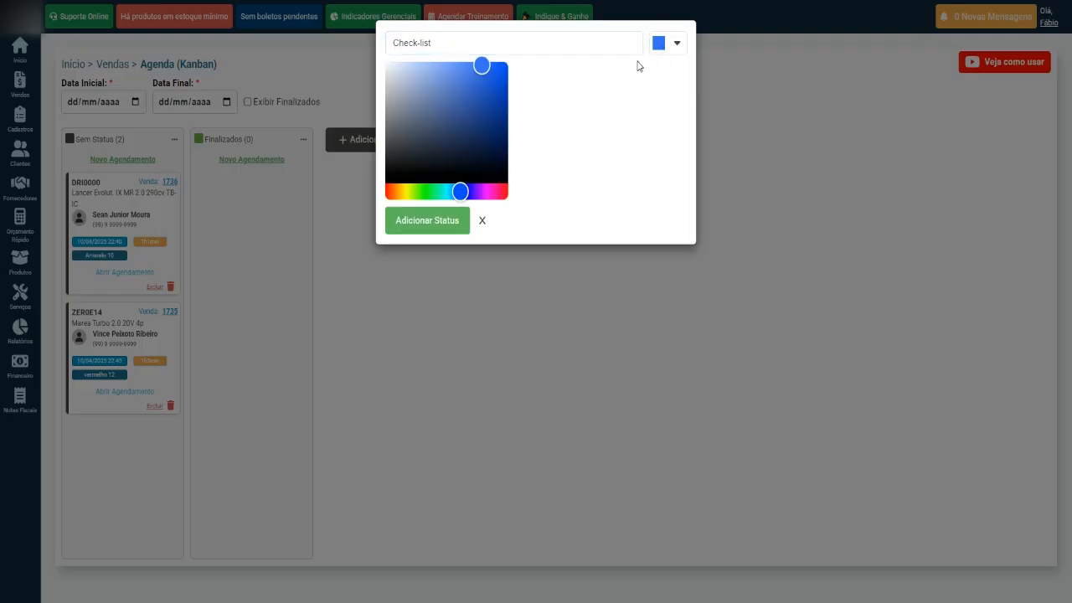
click(406, 193)
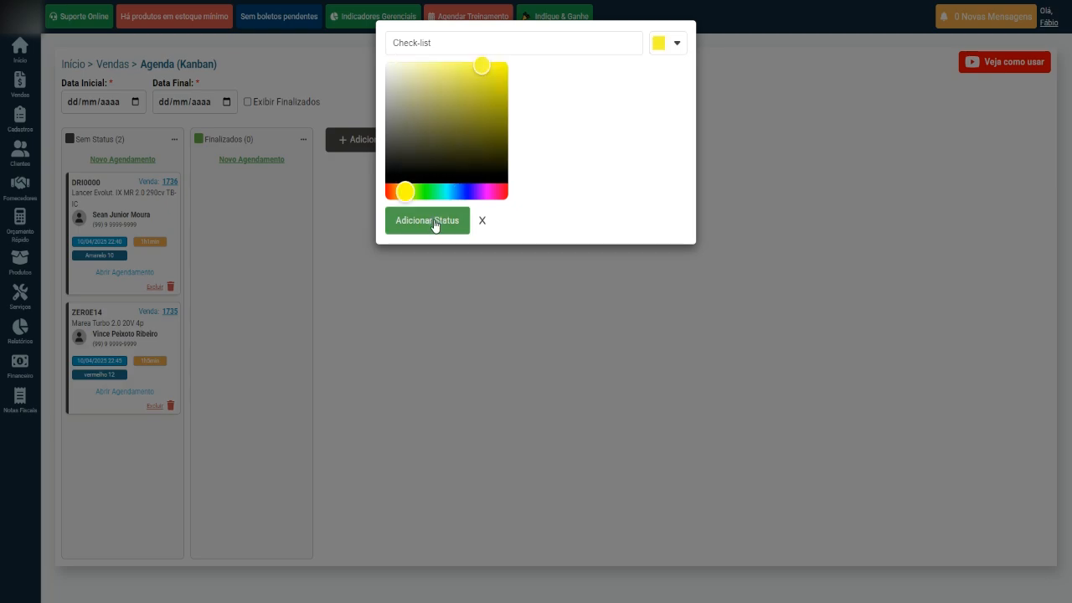
click(429, 221)
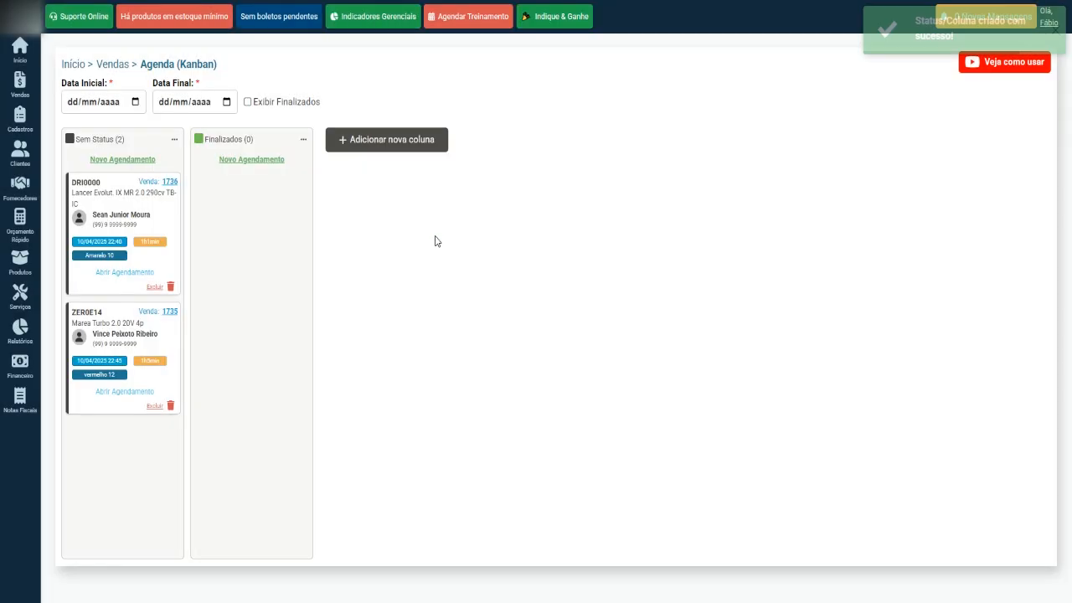
Add a pale-yellow Pré-Atendimento column and drag it before Check-list.
click(496, 140)
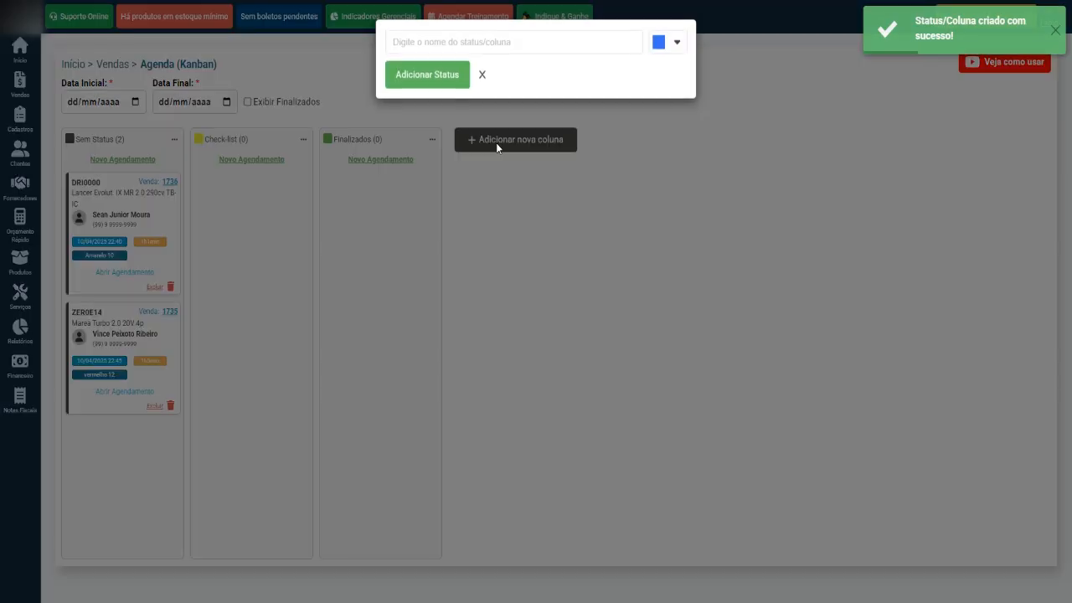
click(485, 44)
text(Pré-Atendimento)
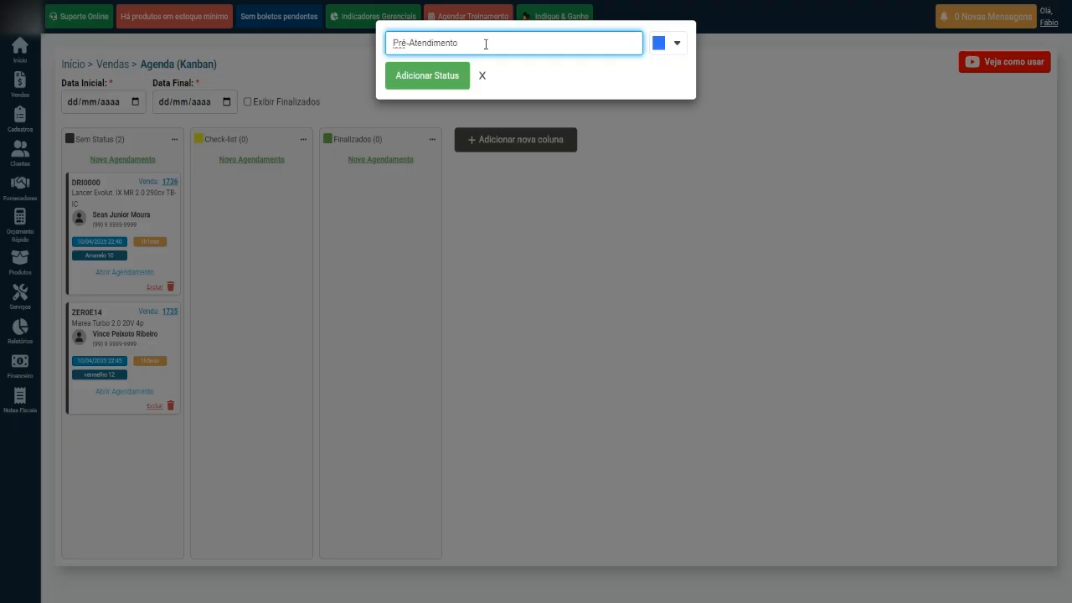
click(668, 48)
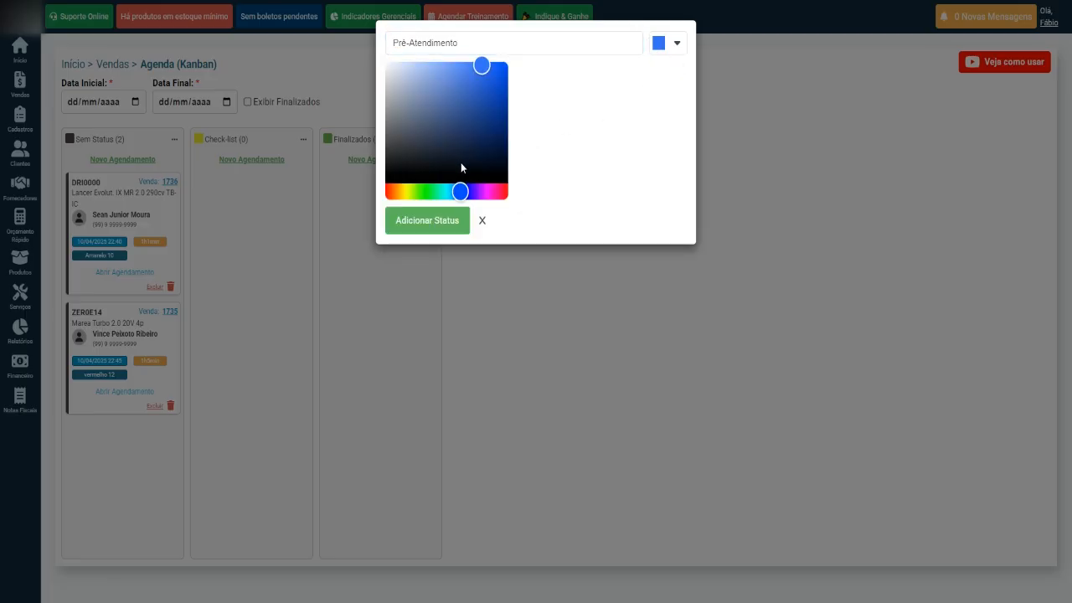
click(403, 192)
drag(403, 193, 406, 193)
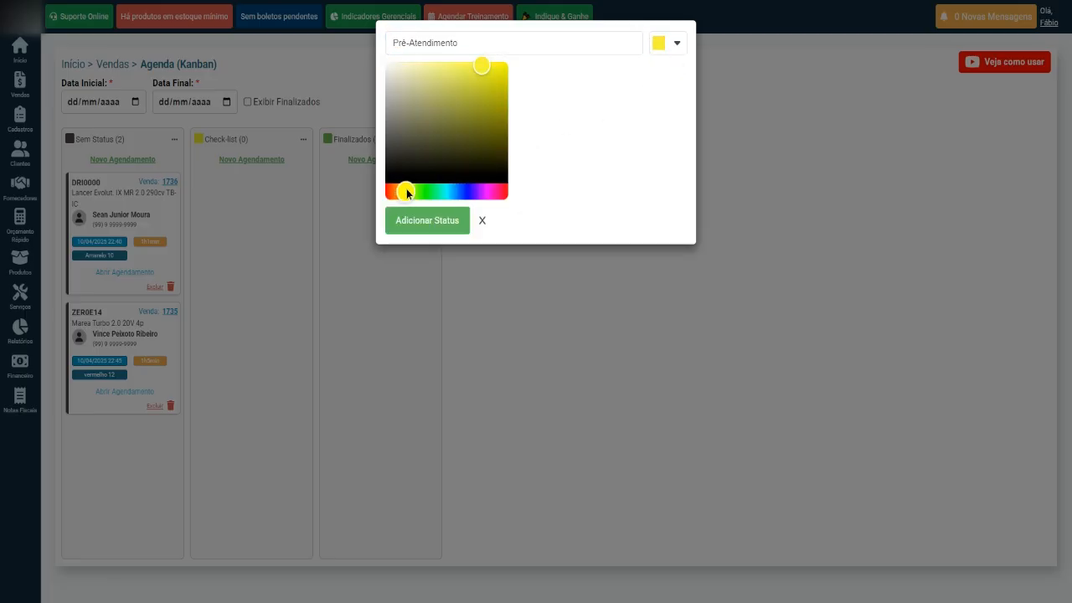
drag(480, 66, 416, 64)
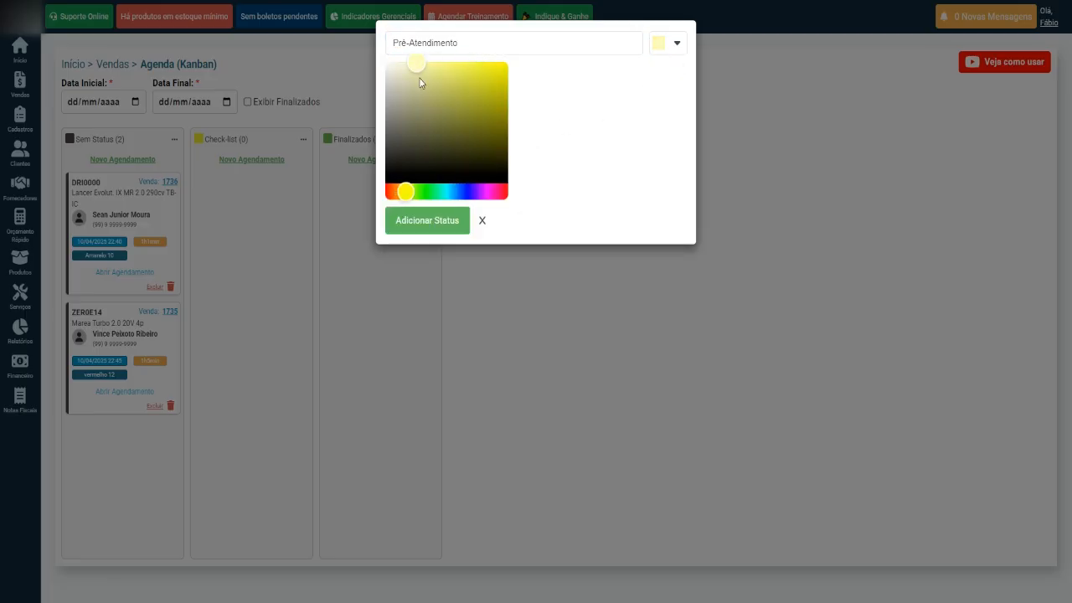
click(431, 231)
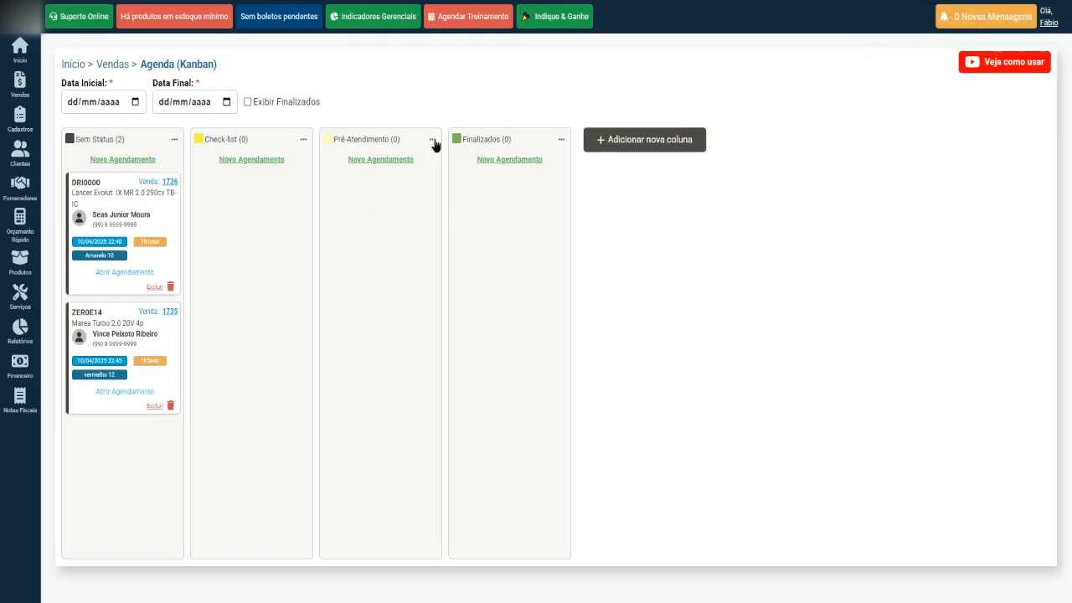
drag(433, 144, 327, 146)
Cancel an edit of the Check-list column, then add Esperando Peças, Elevador 1 and Elevador 2 columns.
click(404, 146)
click(303, 140)
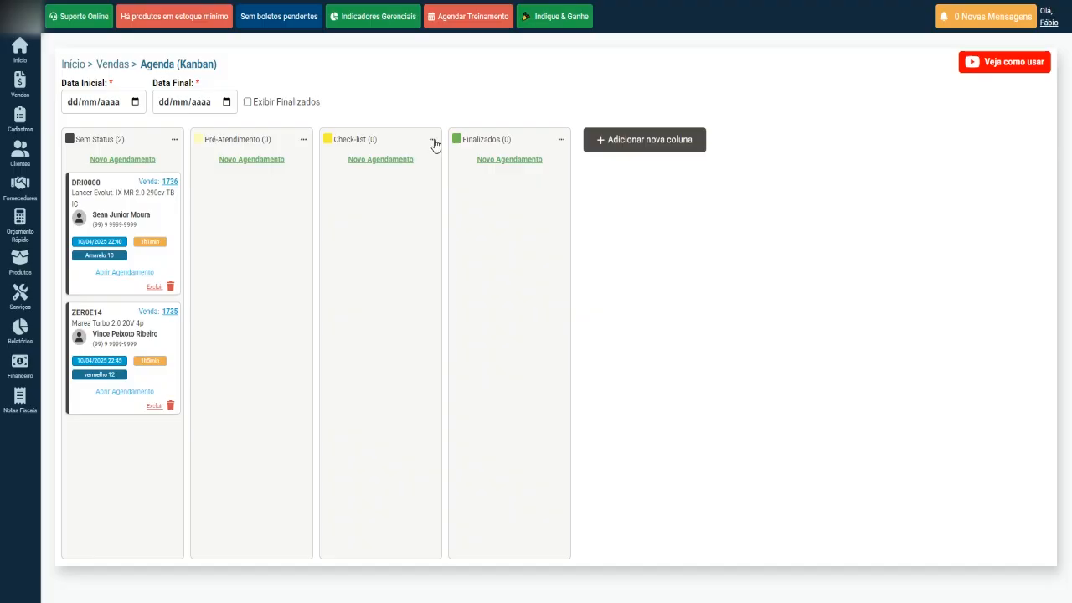
click(432, 139)
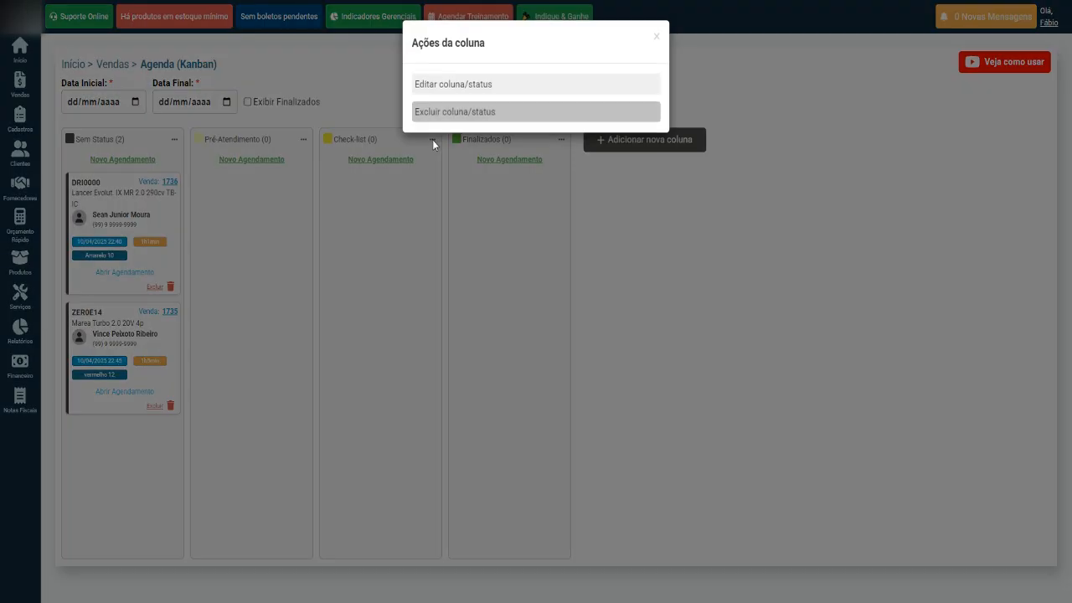
click(437, 87)
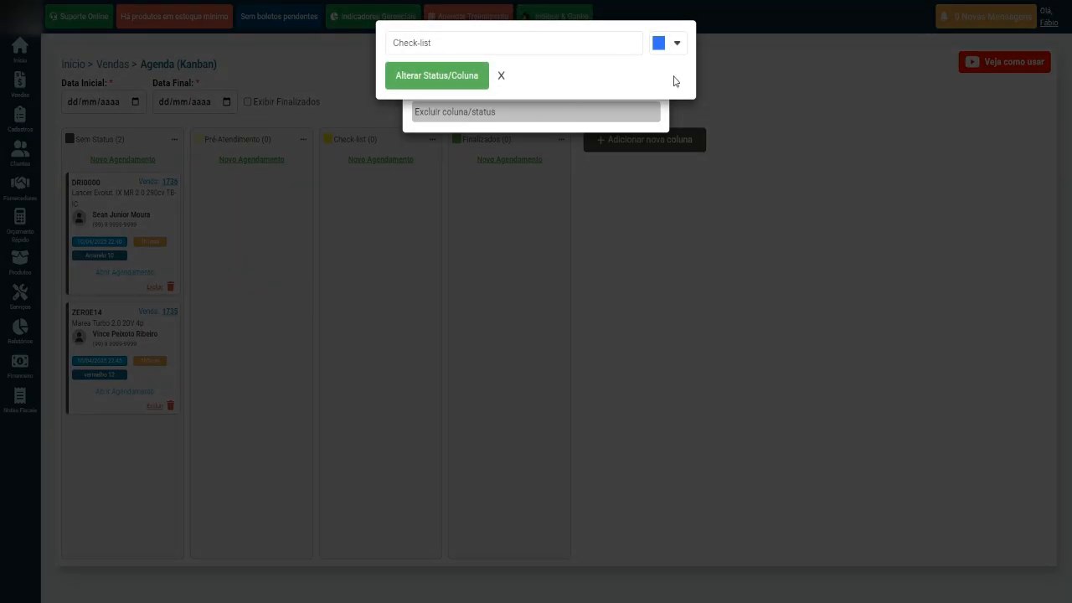
click(501, 77)
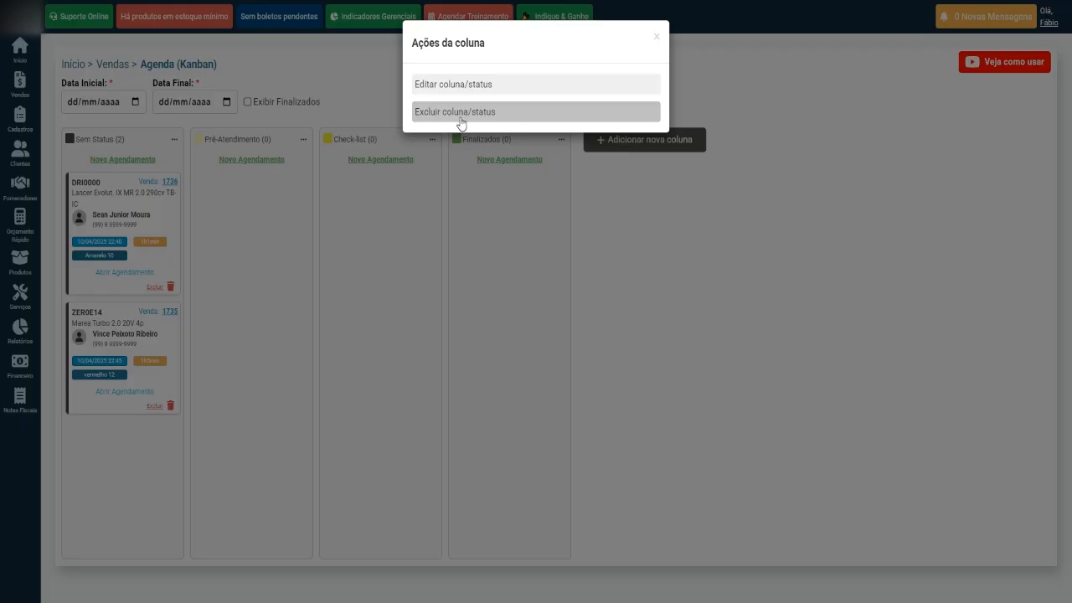
click(615, 233)
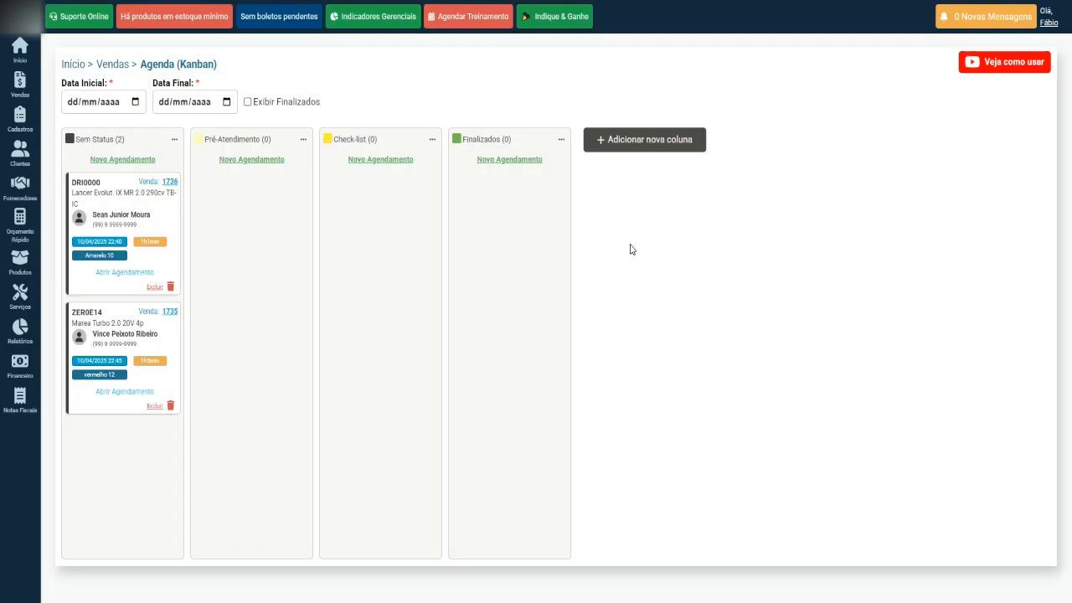
click(639, 140)
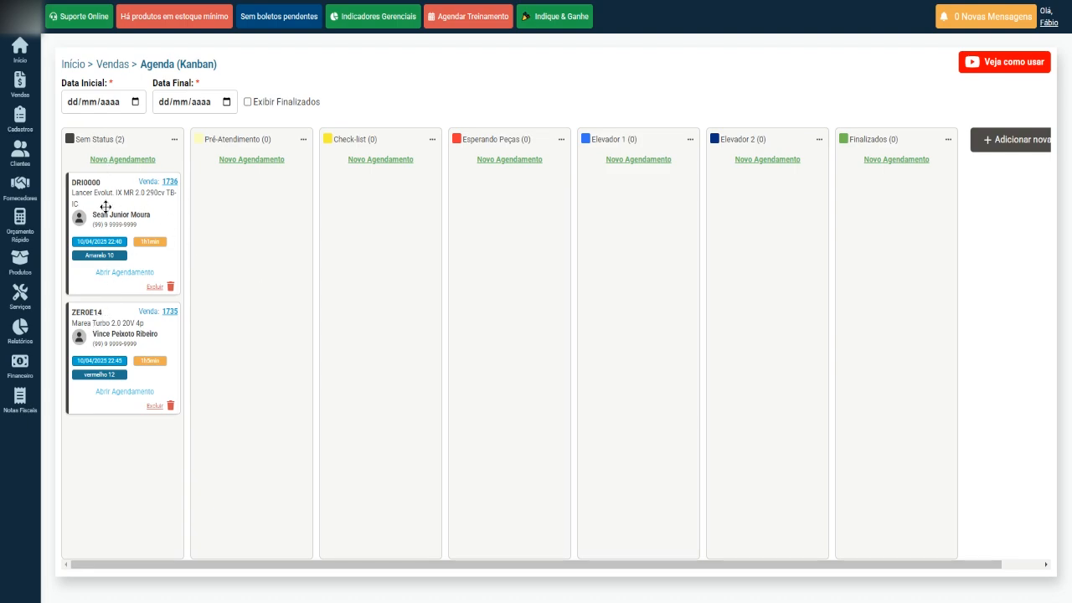
Move both cards to Pré-Atendimento, then advance the Lancer through Check-list and Esperando Peças to Elevador 1.
drag(105, 206, 241, 219)
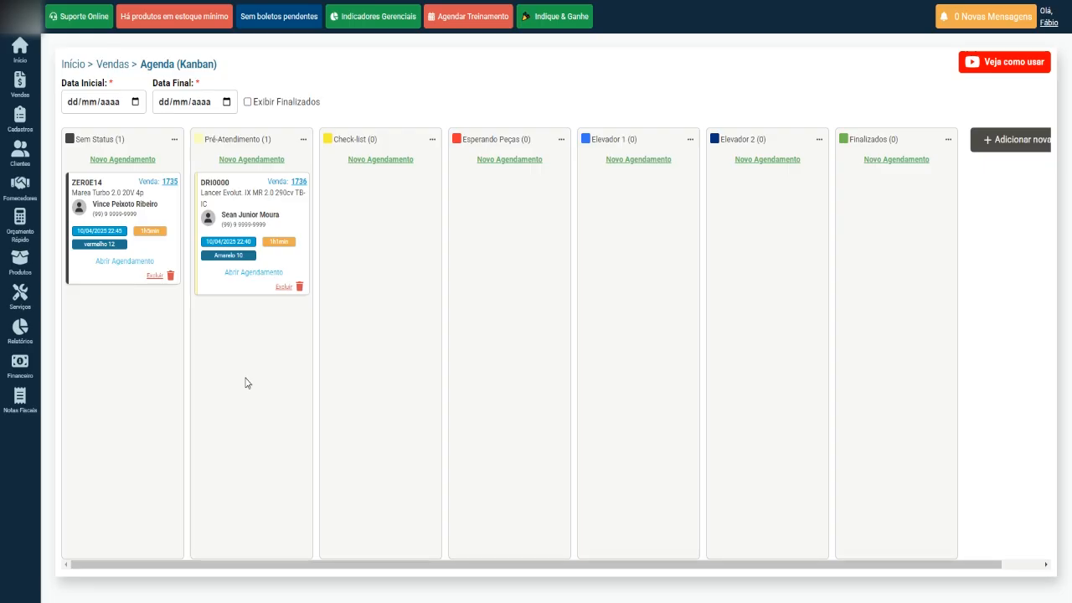
drag(110, 183, 242, 328)
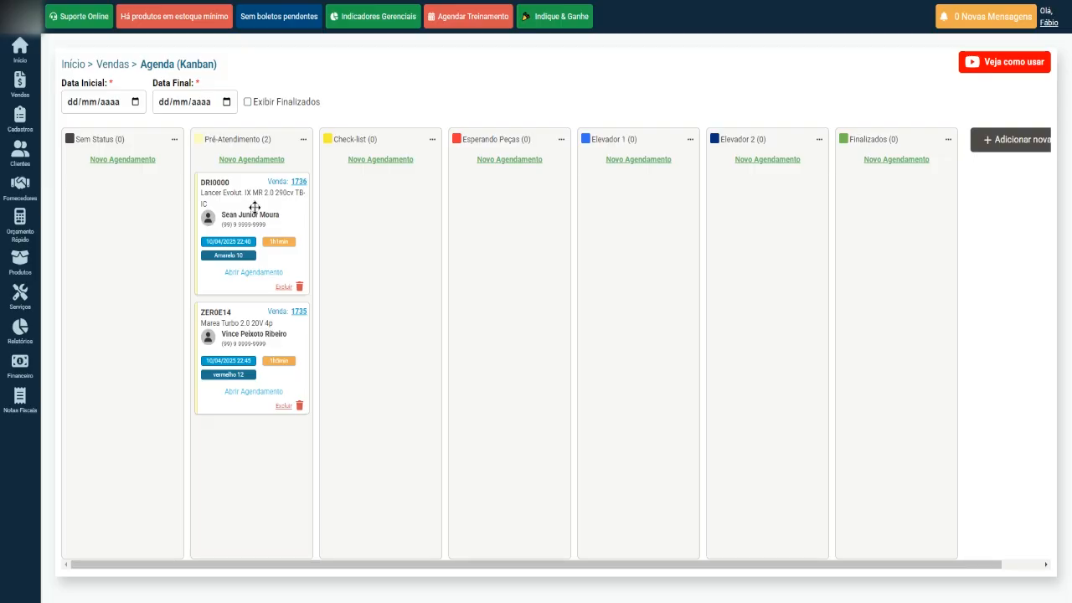
drag(255, 207, 390, 212)
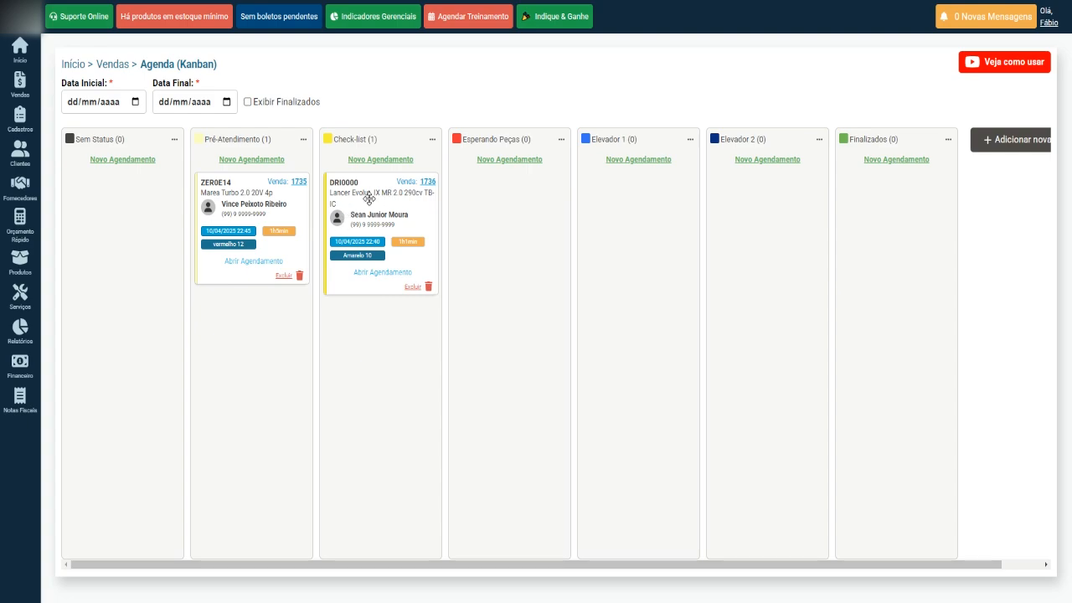
drag(369, 202, 476, 215)
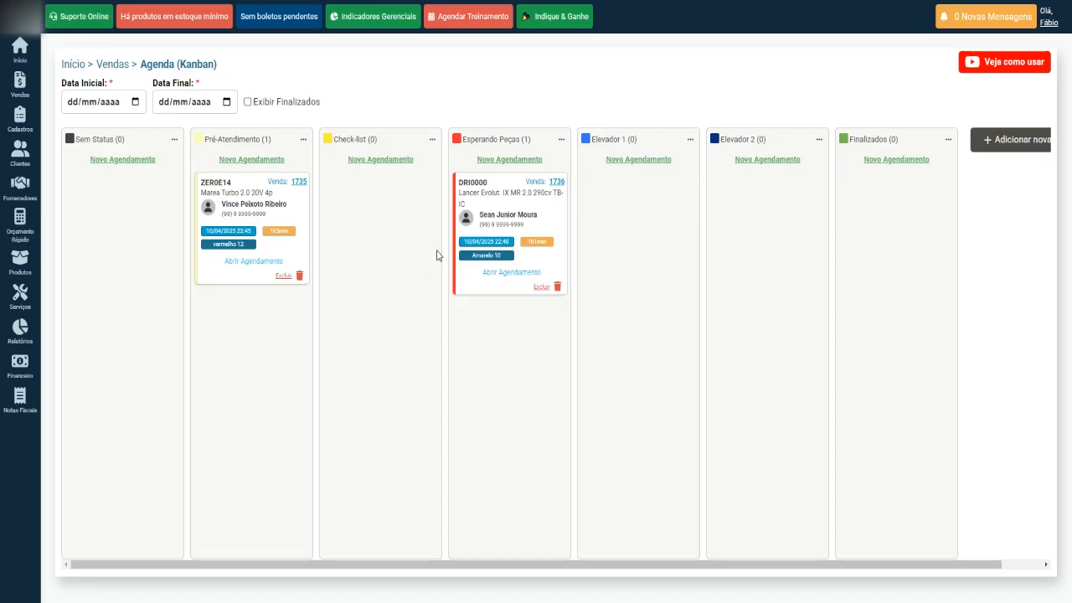
drag(500, 205, 616, 215)
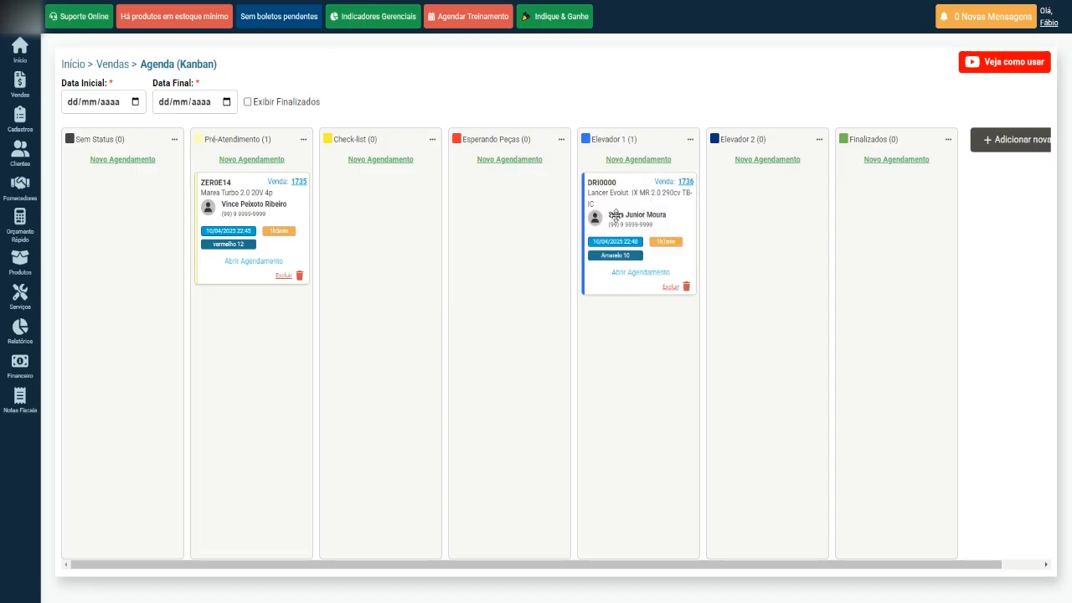
Advance the Marea card to Elevador 2 and the Lancer card to Finalizados.
drag(241, 189, 384, 201)
drag(490, 208, 492, 211)
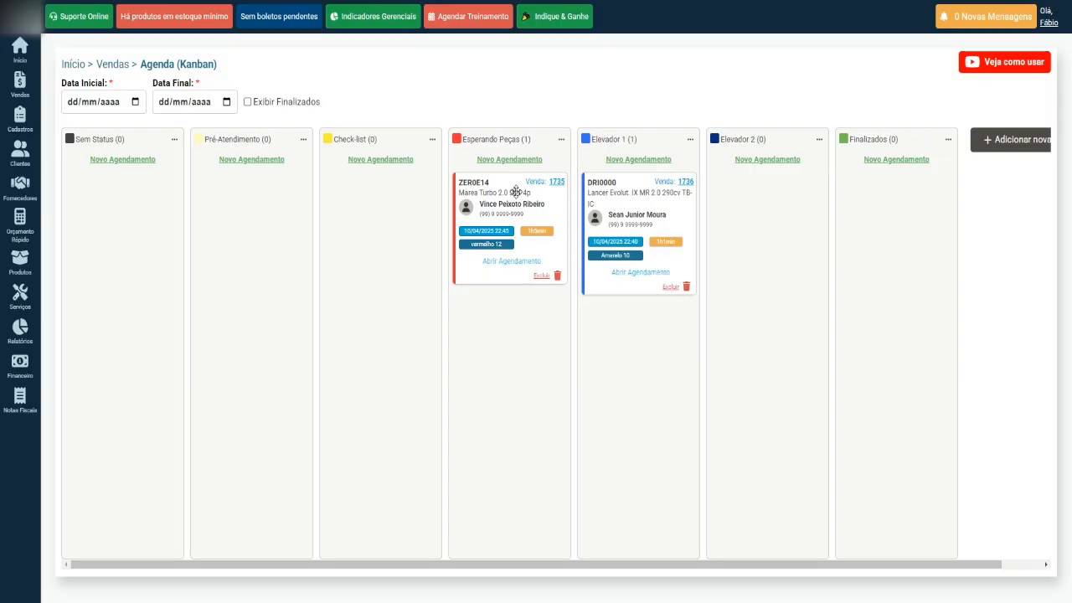
drag(496, 196, 765, 198)
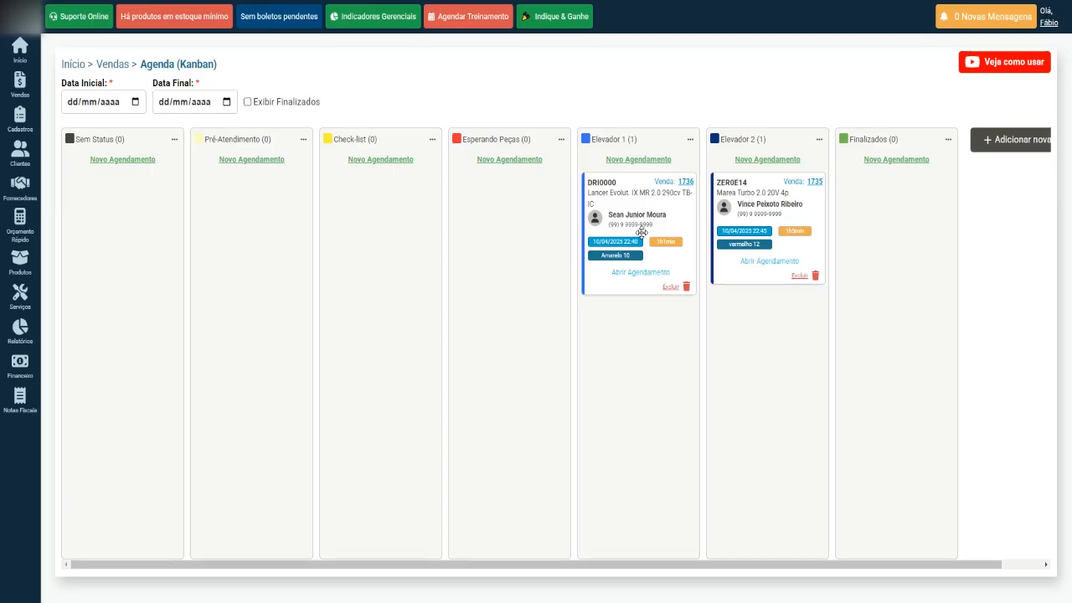
drag(612, 210, 876, 222)
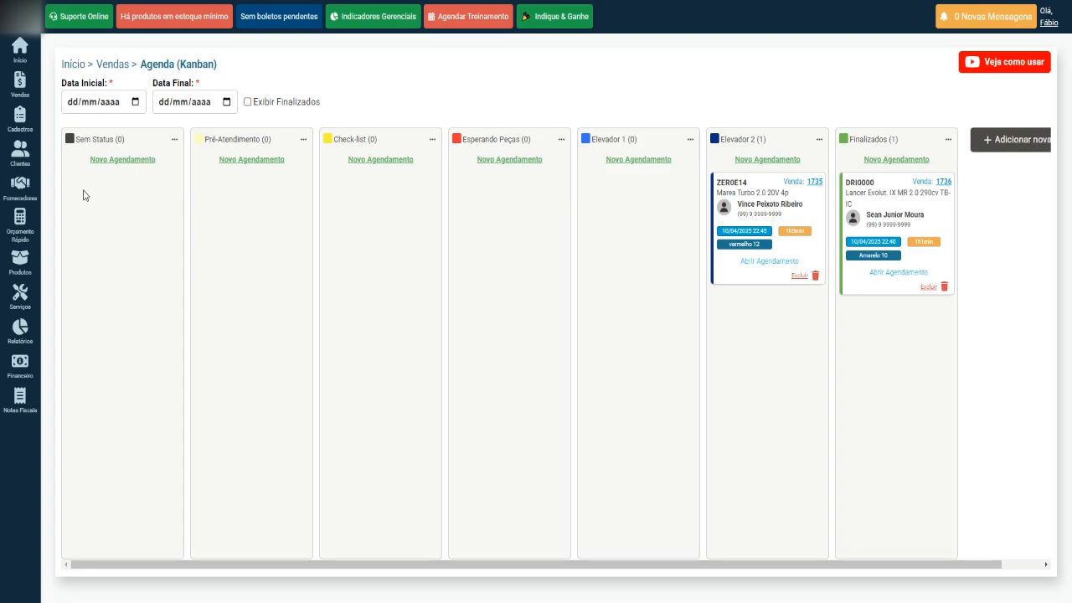
Bring up the Vendas flyout menu in the left sidebar.
mouse_move(20, 83)
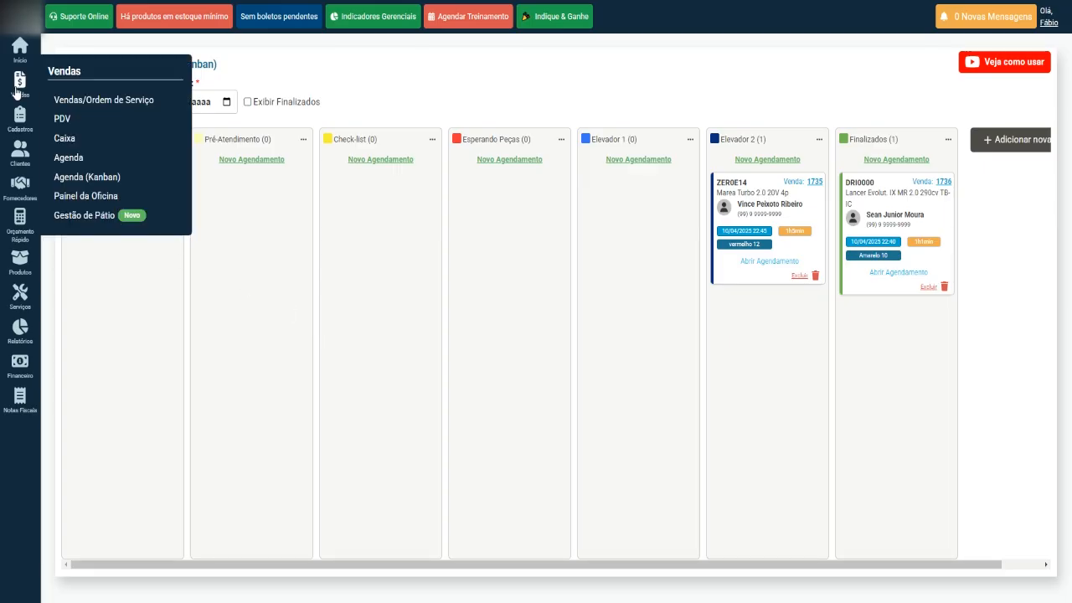
Open the Gestão de Pátio board with the Exibir filter kept on Orçamento e OS Aberta.
click(87, 220)
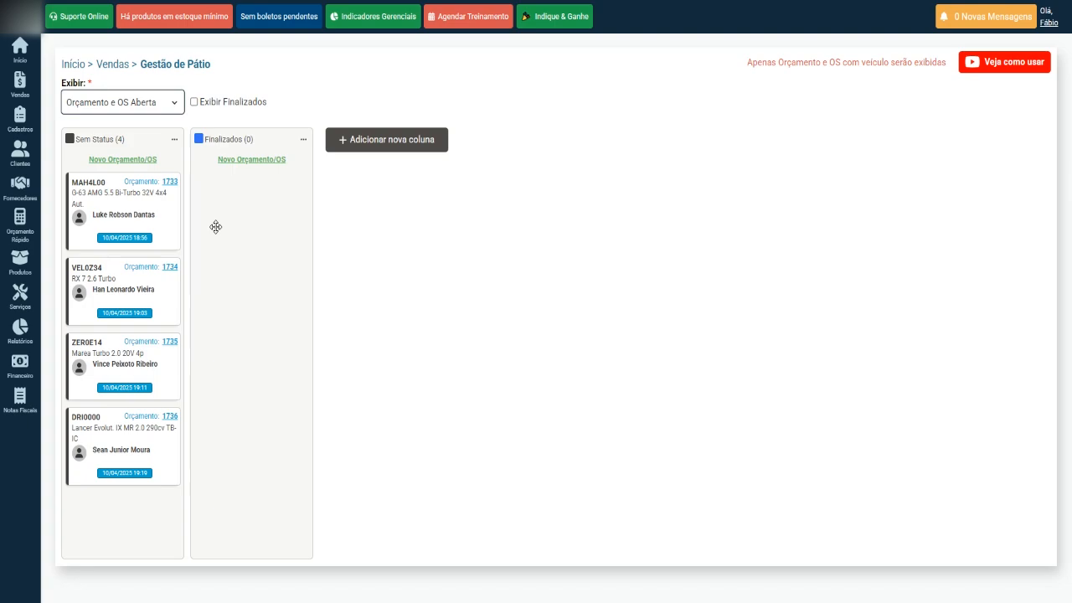
click(174, 104)
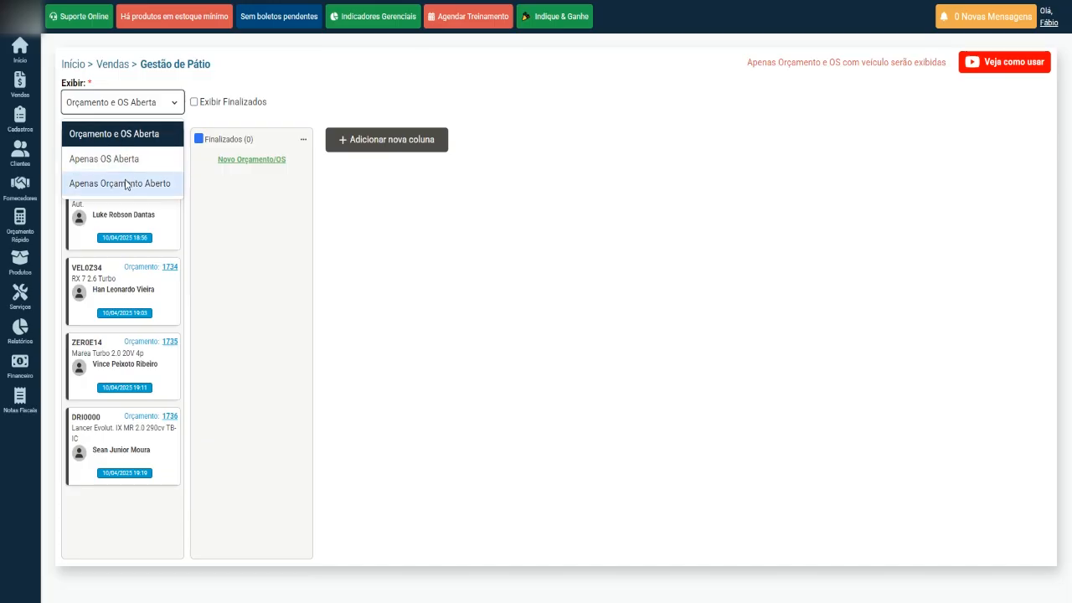
click(251, 249)
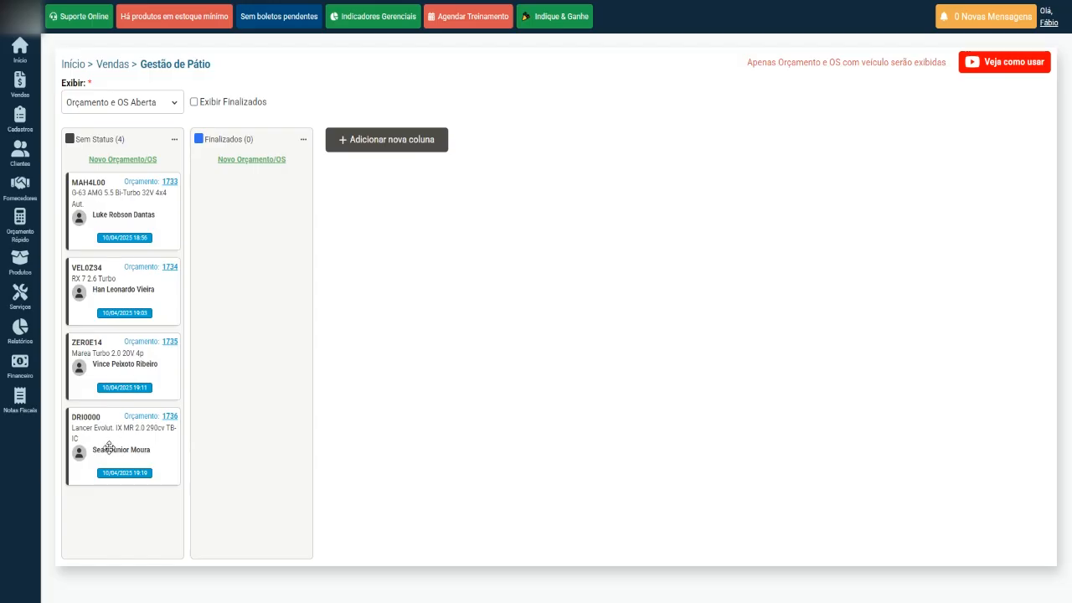
mouse_move(17, 91)
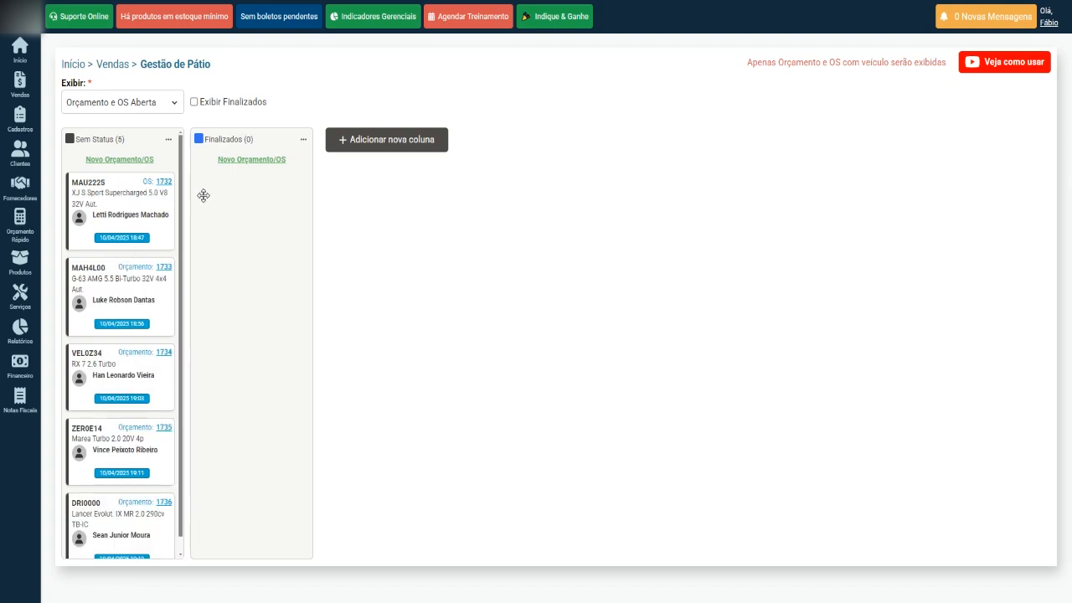
Start a new yard-board status column, entering 'P' as its name.
click(387, 144)
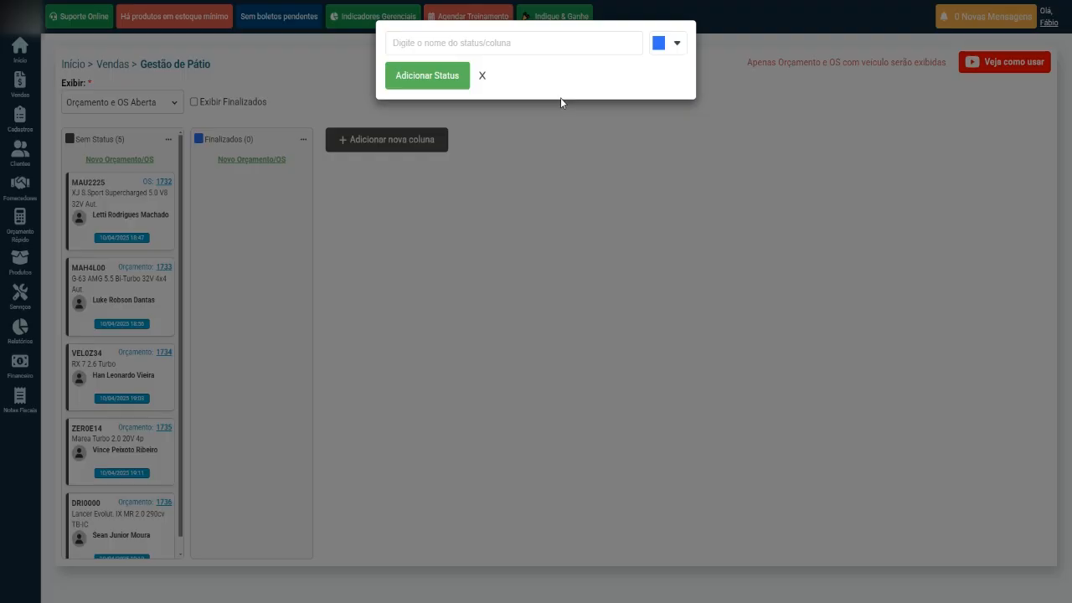
click(542, 43)
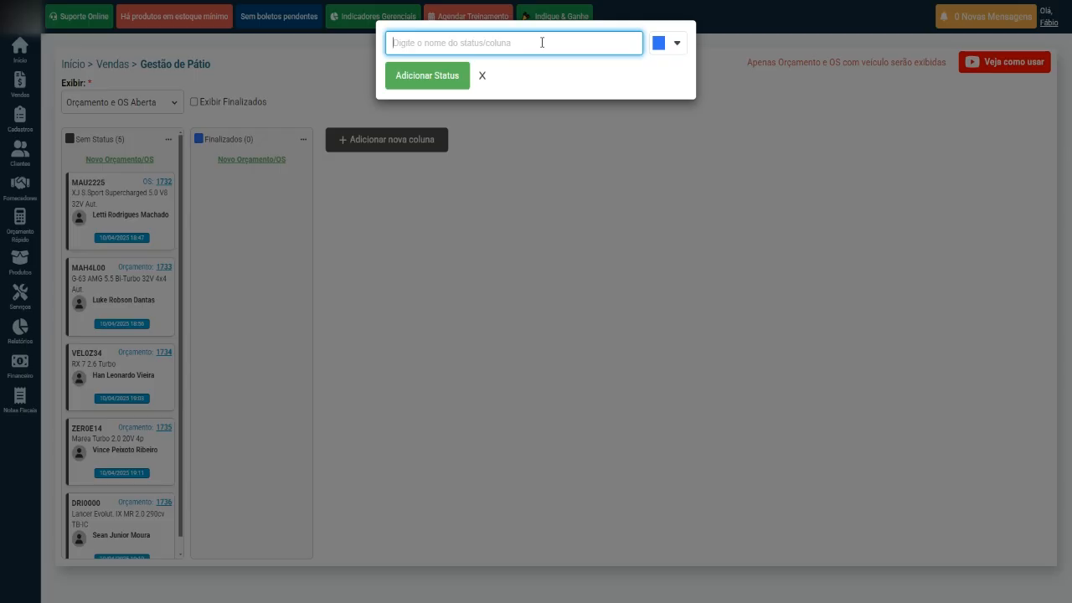
text(P)
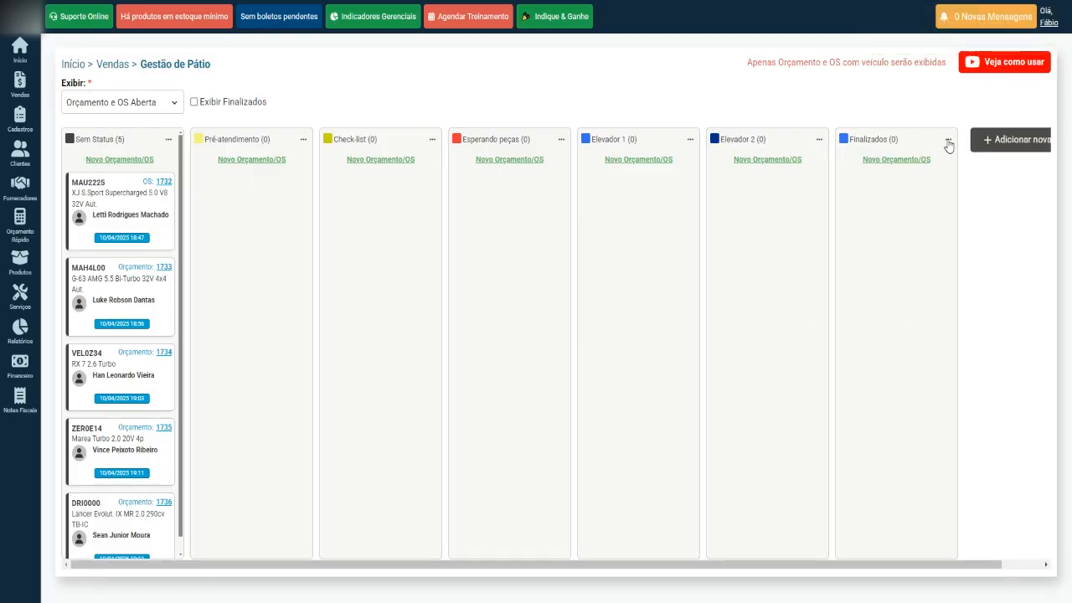
click(948, 140)
mouse_move(18, 87)
Drag the XJ, G-63 AMG, RX 7, MAU2225 and VEL0Z34 cards into Pré-atendimento, Check-list and Esperando peças.
drag(107, 204, 220, 243)
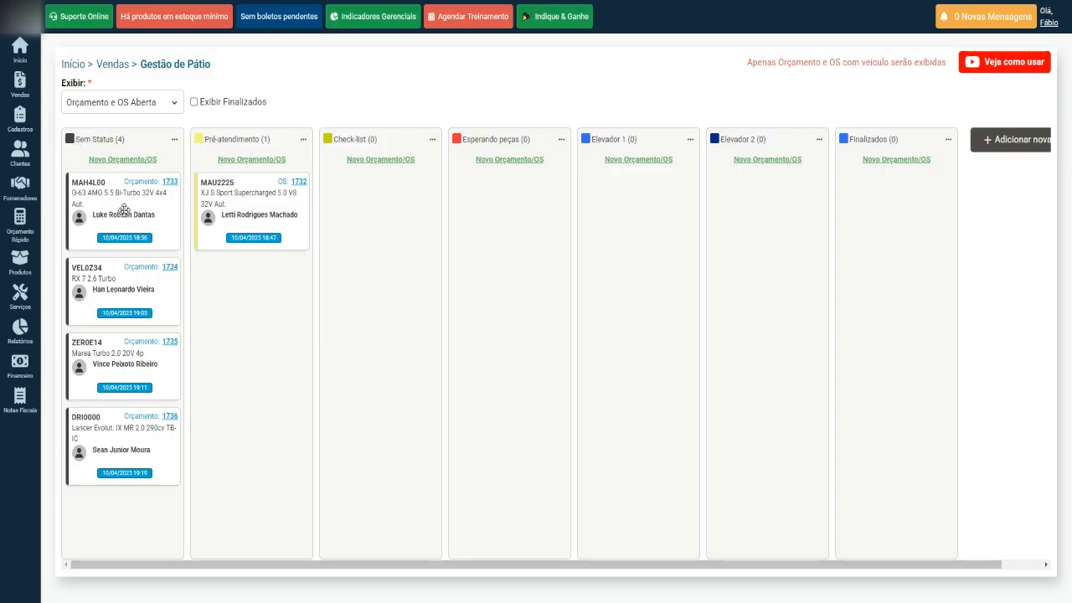
drag(101, 196, 342, 248)
drag(91, 194, 341, 323)
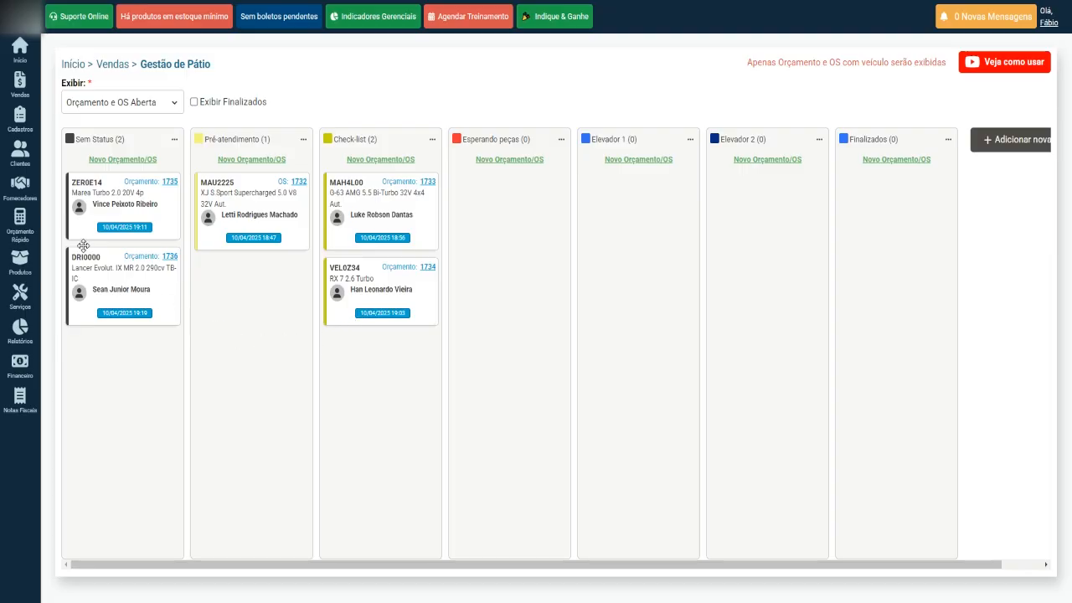
drag(84, 206, 243, 331)
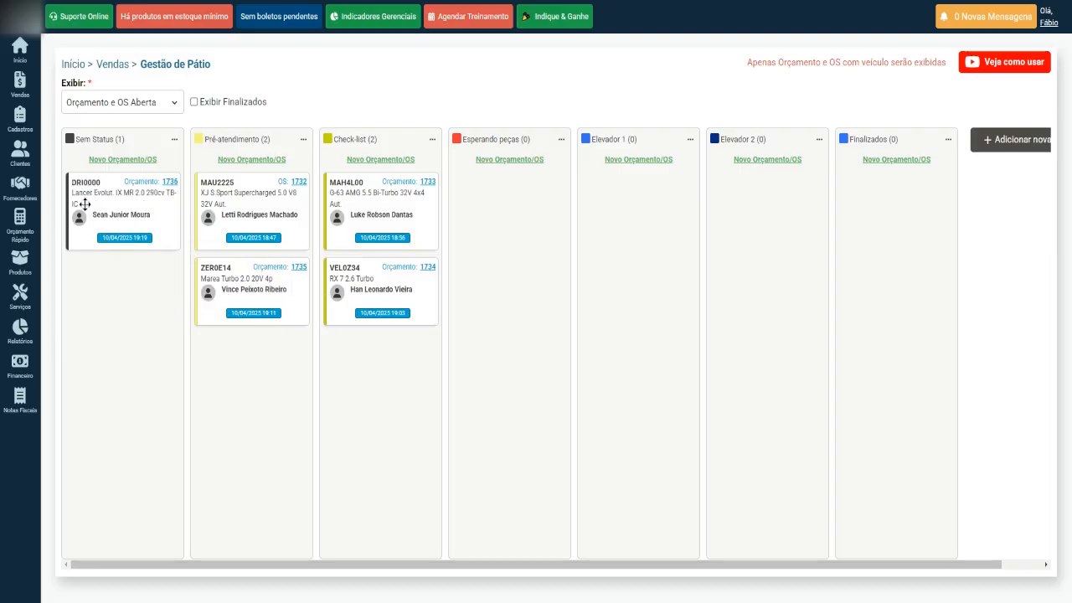
drag(83, 206, 284, 432)
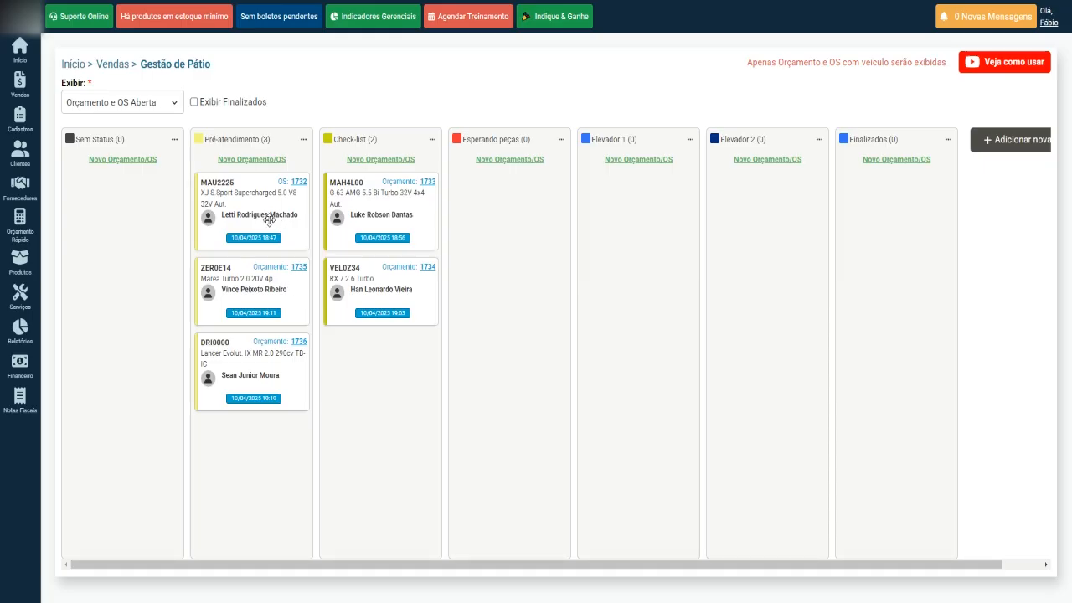
drag(248, 188, 380, 360)
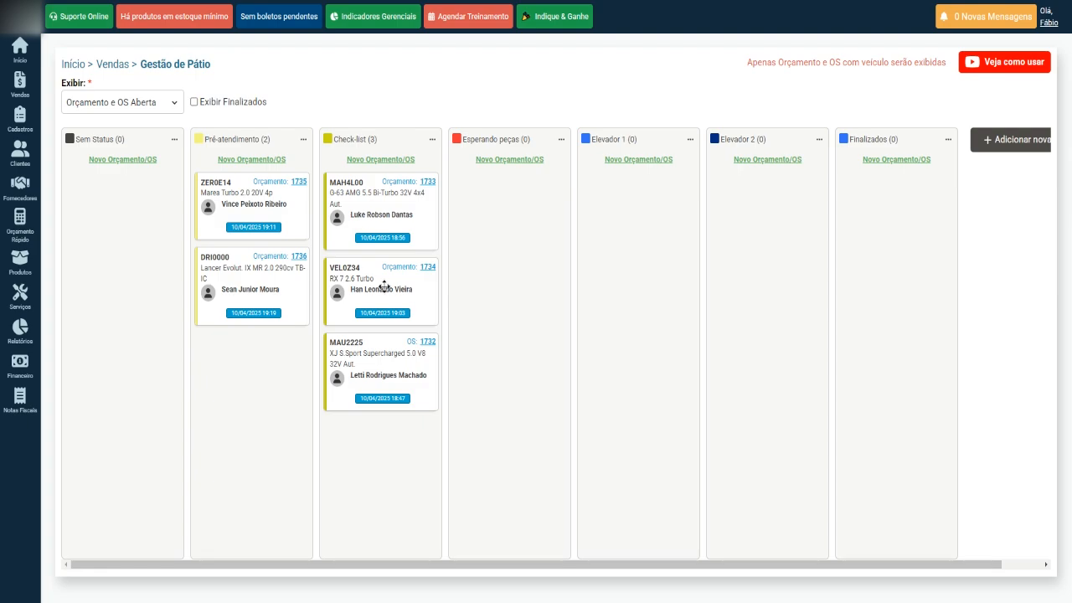
drag(381, 289, 499, 235)
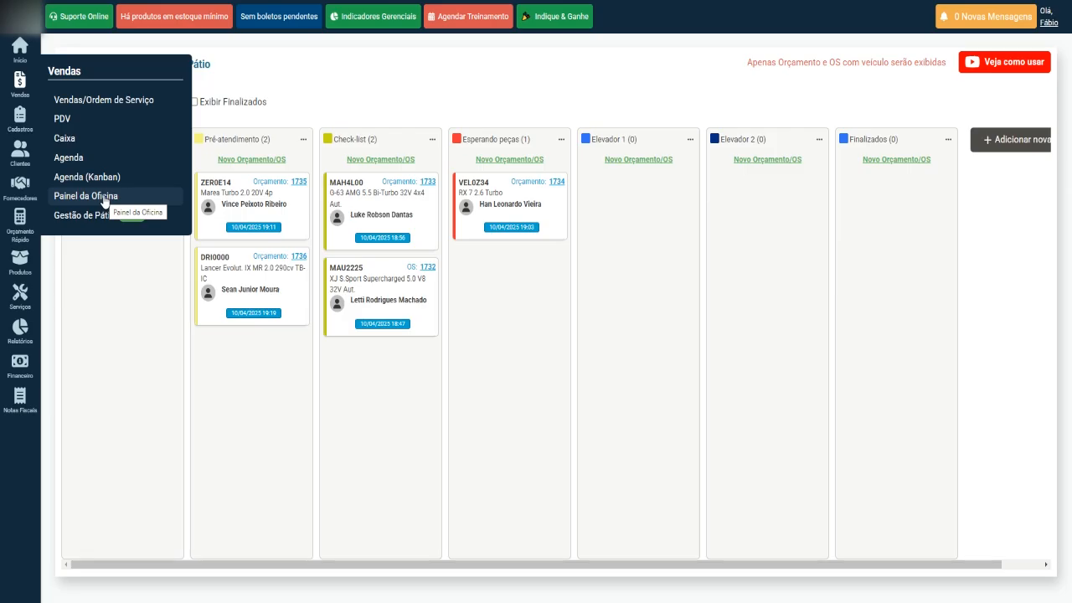
Open Painel da Oficina from the Vendas menu.
click(104, 199)
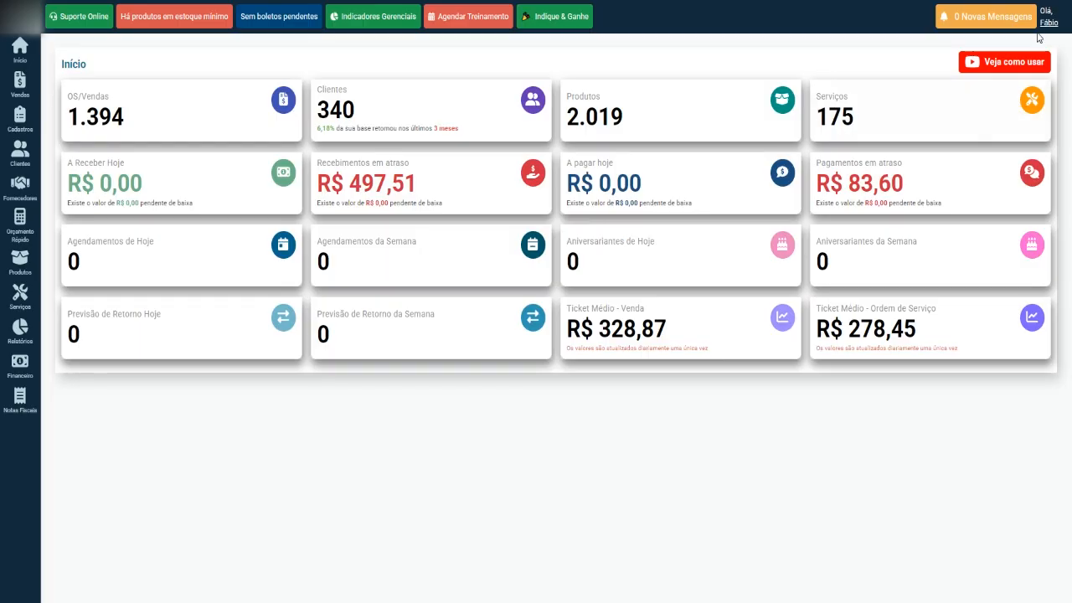
Review Meus Cargos across both pages, noting that Mecânico / Atendente performs services (Sim).
click(1047, 21)
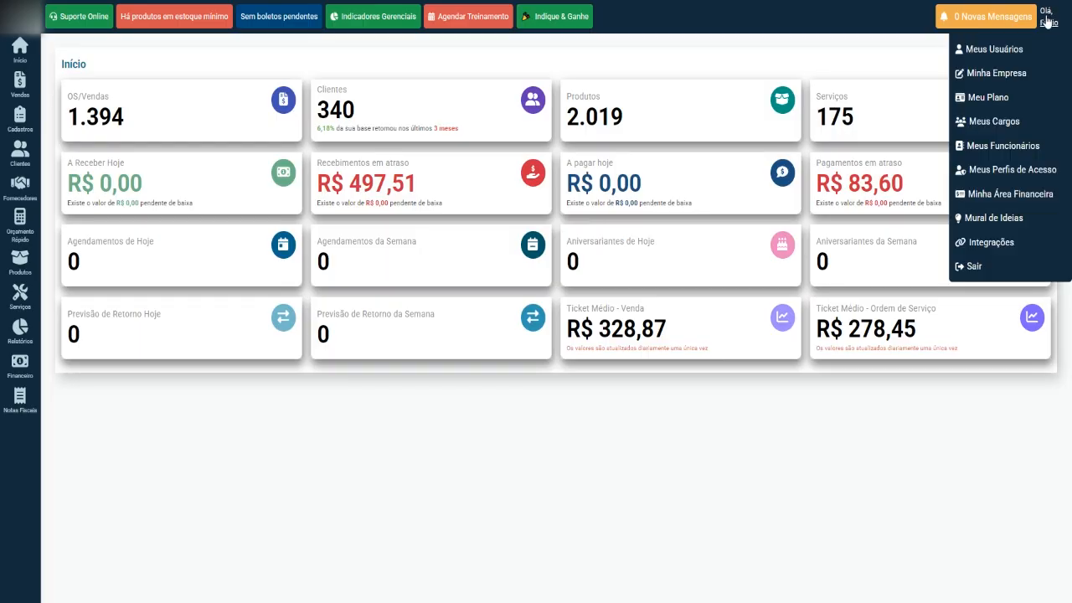
click(1008, 123)
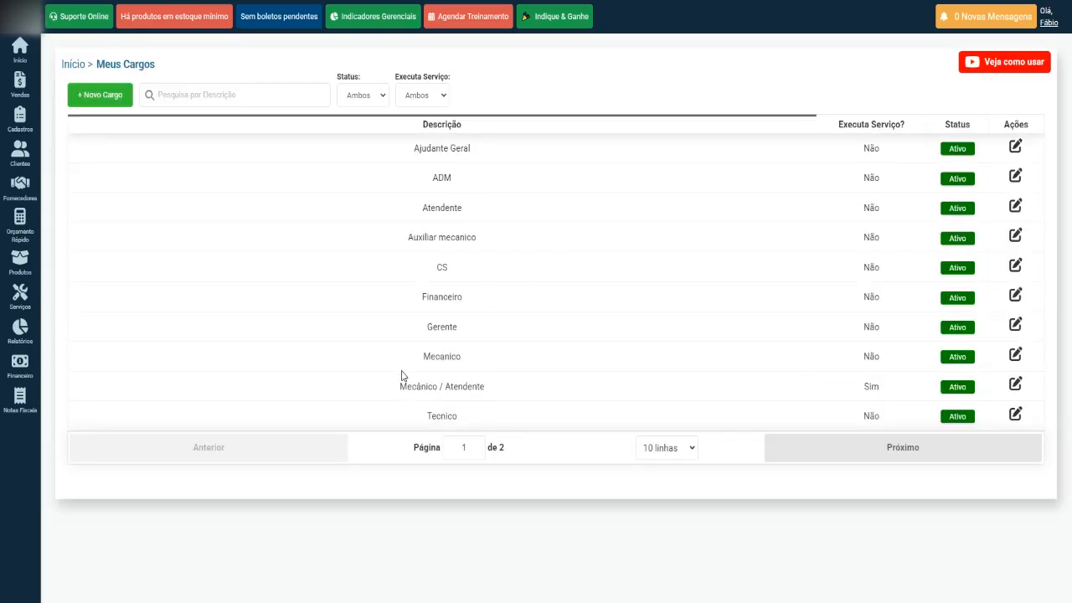
drag(396, 389, 518, 388)
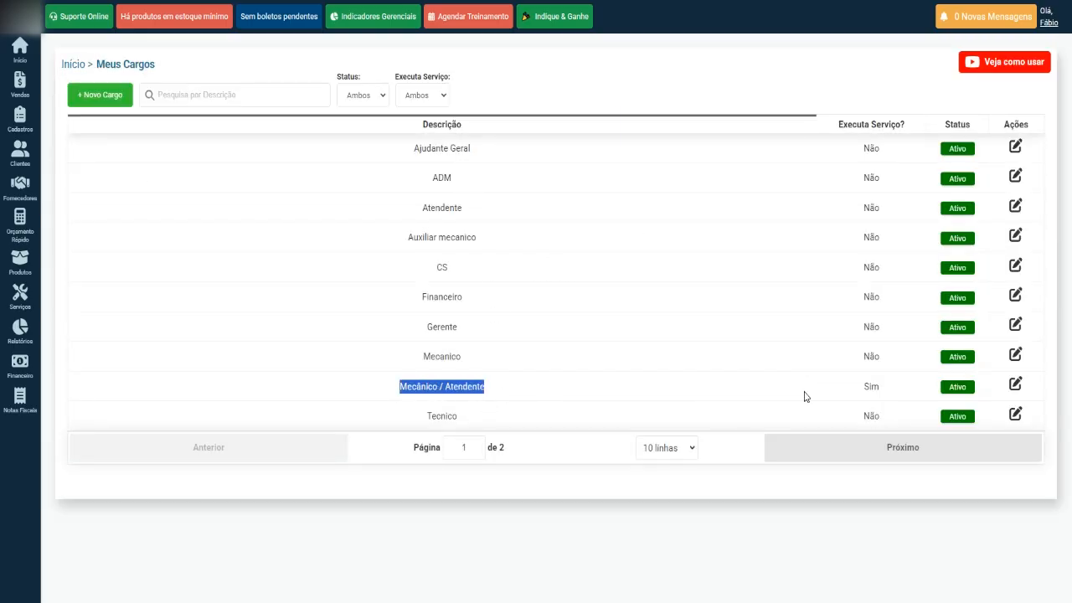
drag(863, 392, 872, 387)
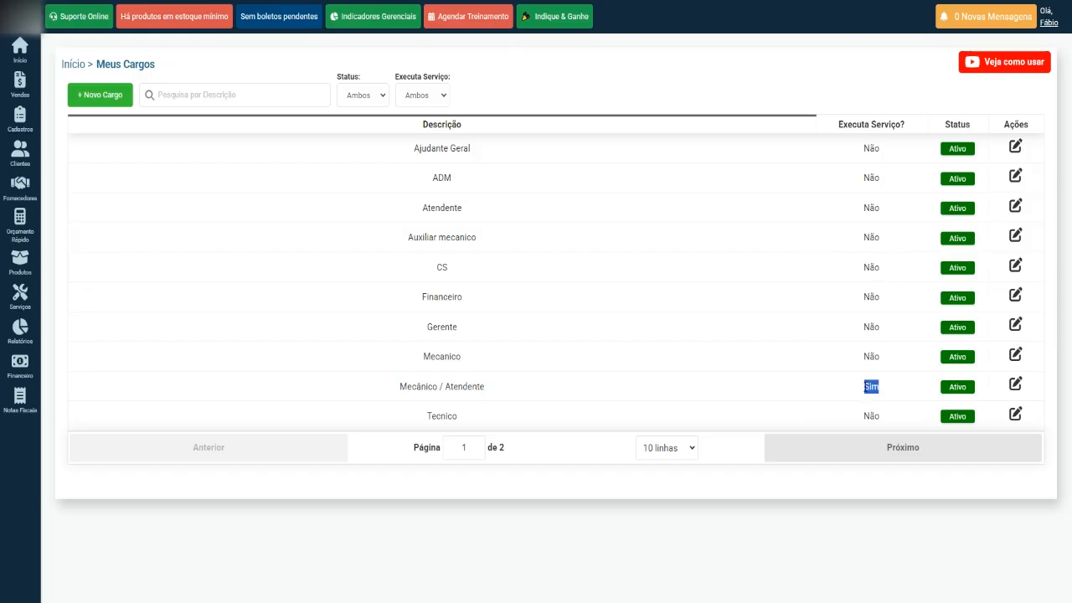
click(877, 452)
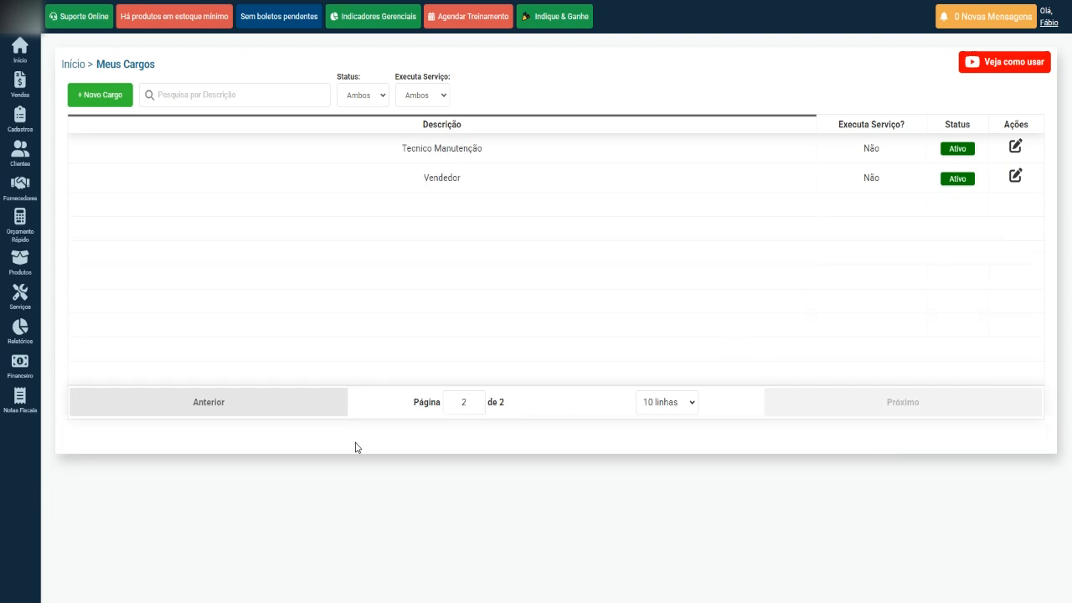
click(299, 399)
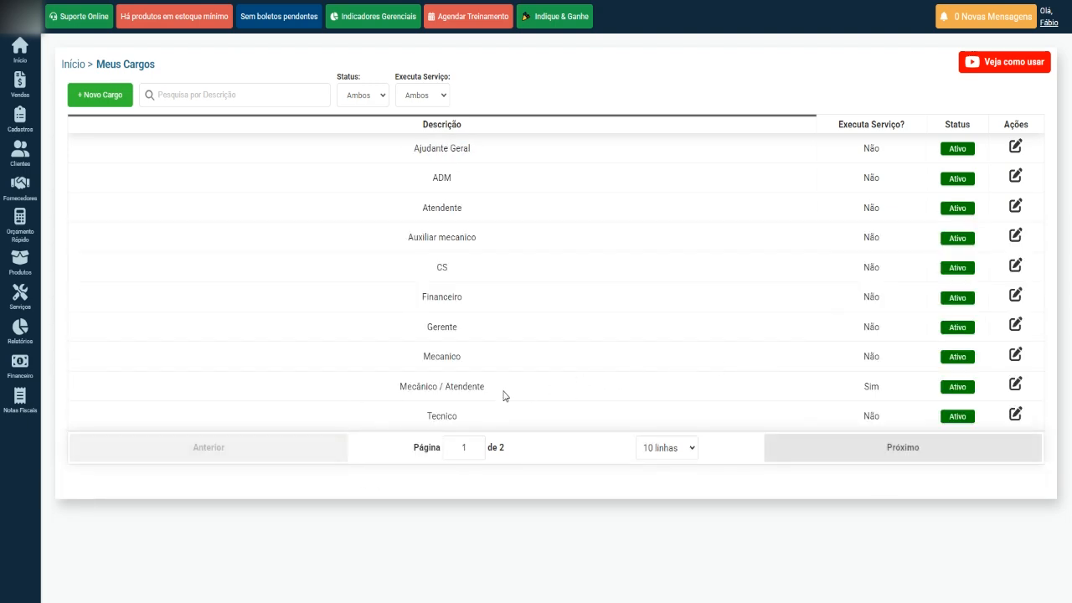
double_click(866, 387)
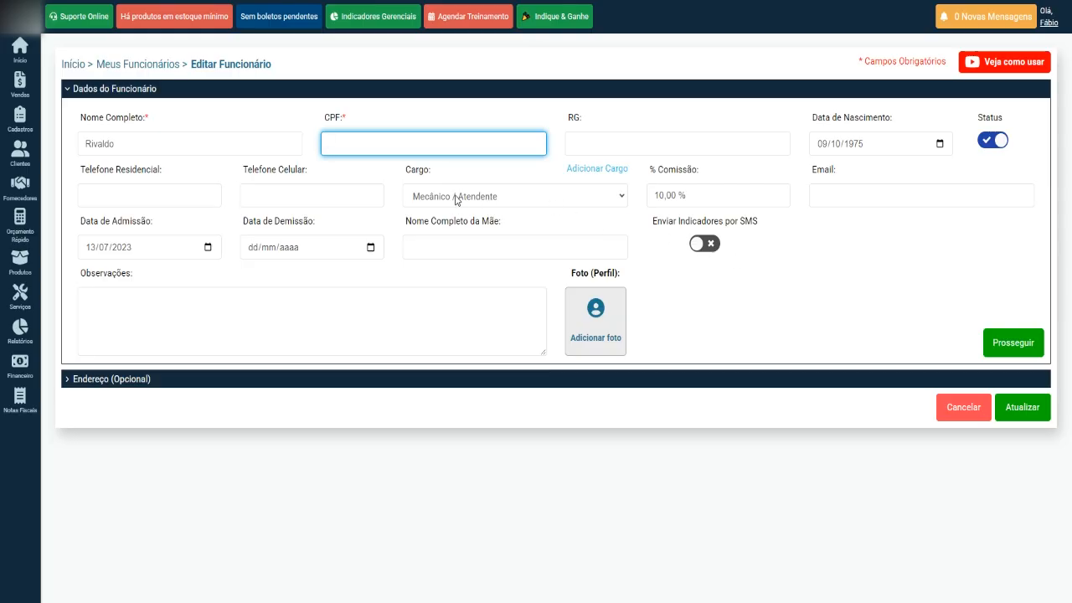
Open the user account menu.
click(1043, 23)
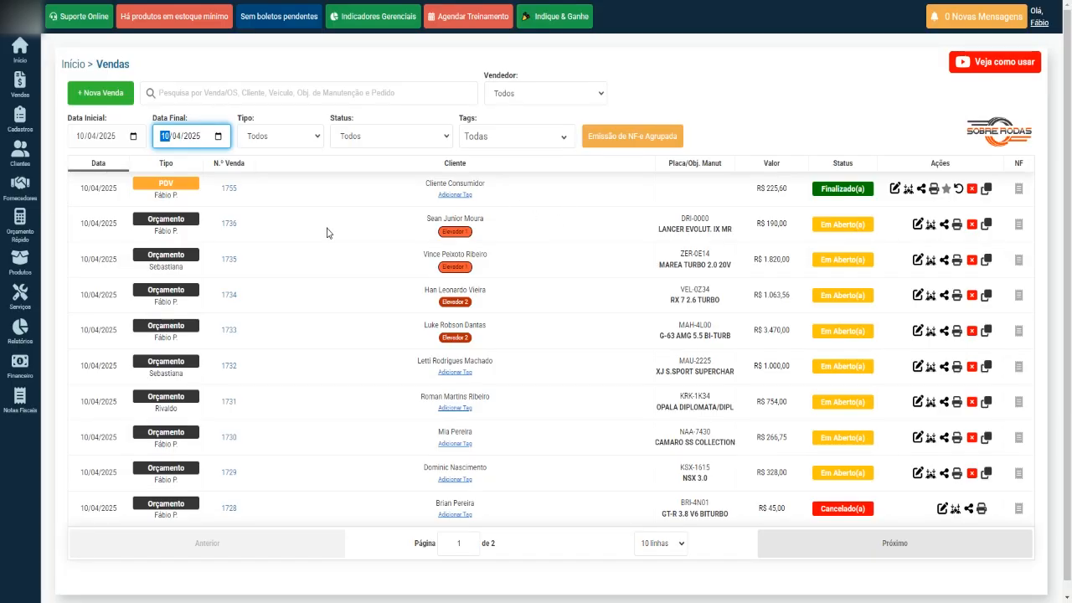
Open quote 1736 for editing from the sales list.
drag(657, 219, 732, 230)
click(636, 221)
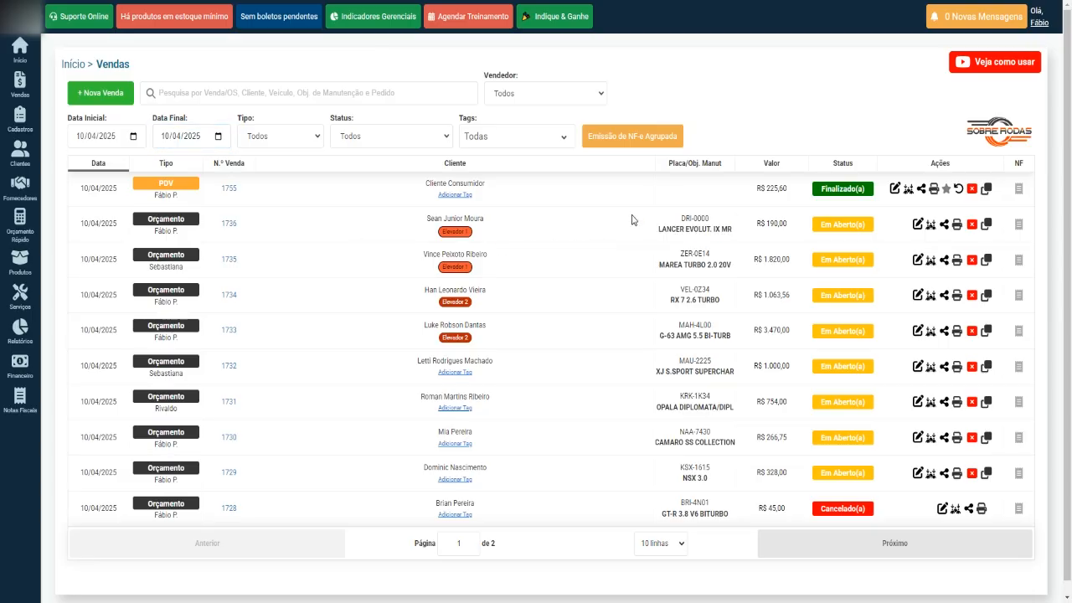
click(917, 225)
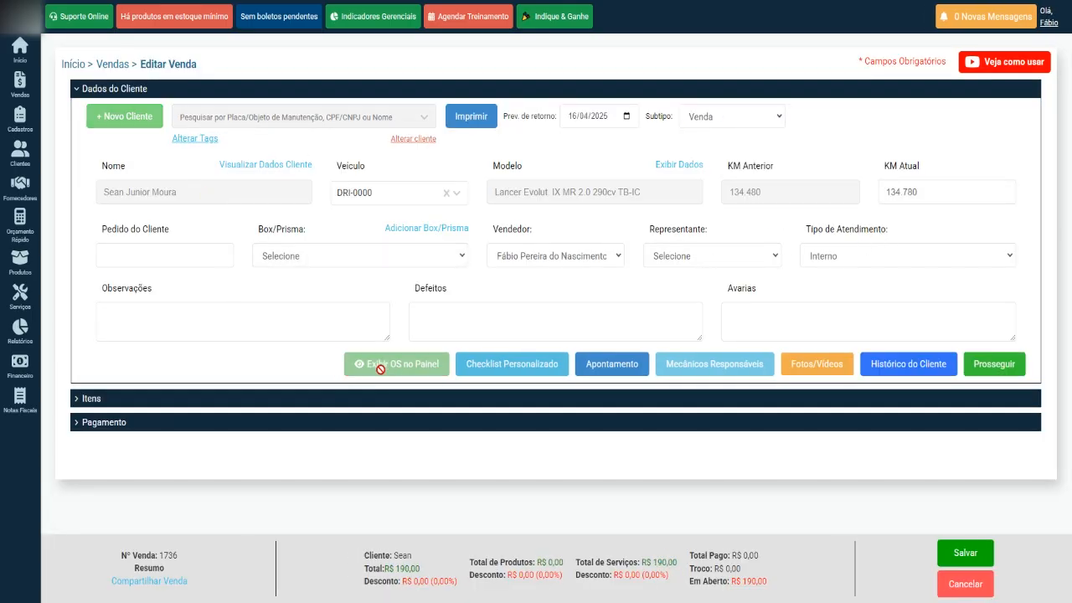
Review the quote's services and client details, then bring up the Salvar choices.
click(137, 90)
click(89, 114)
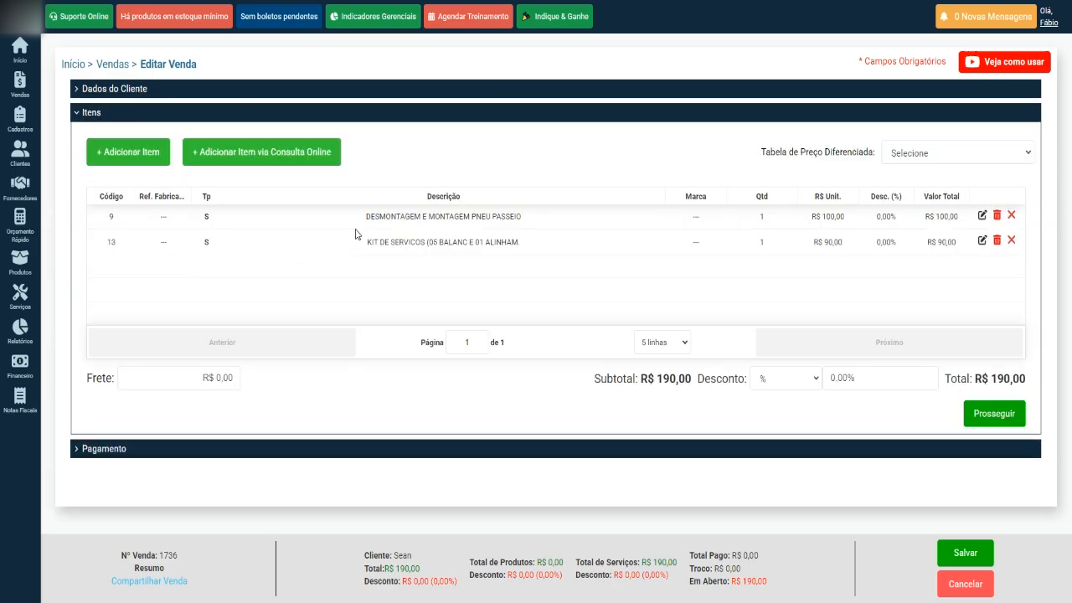
click(127, 90)
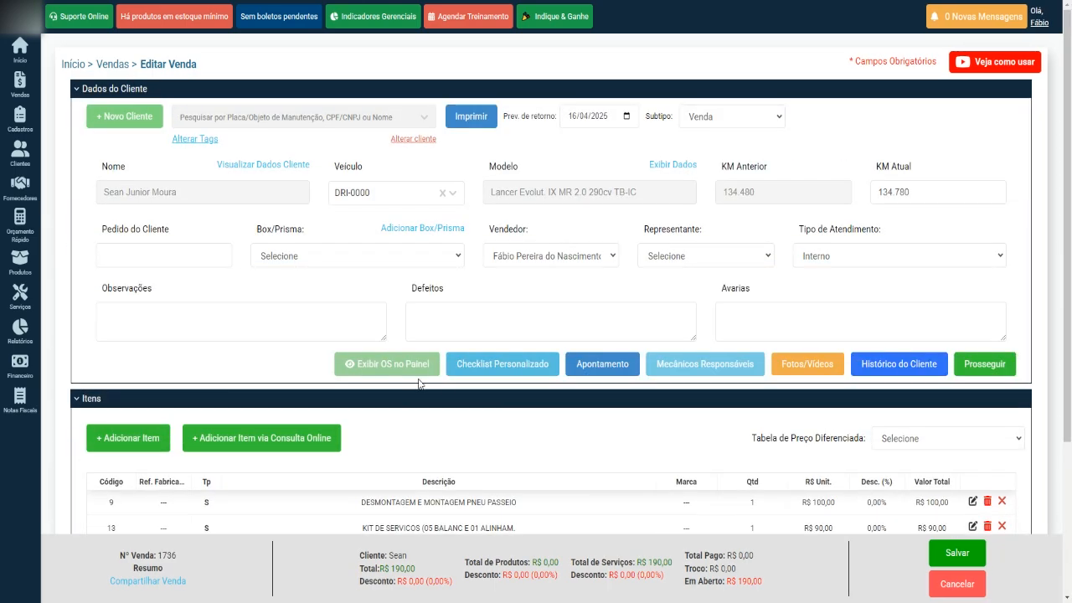
click(130, 96)
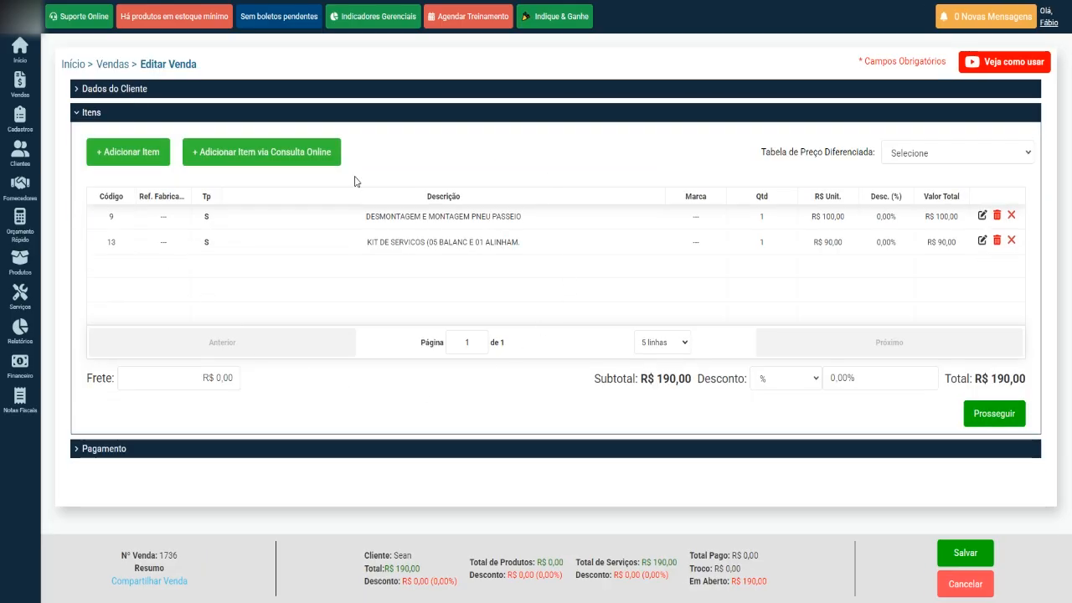
click(128, 95)
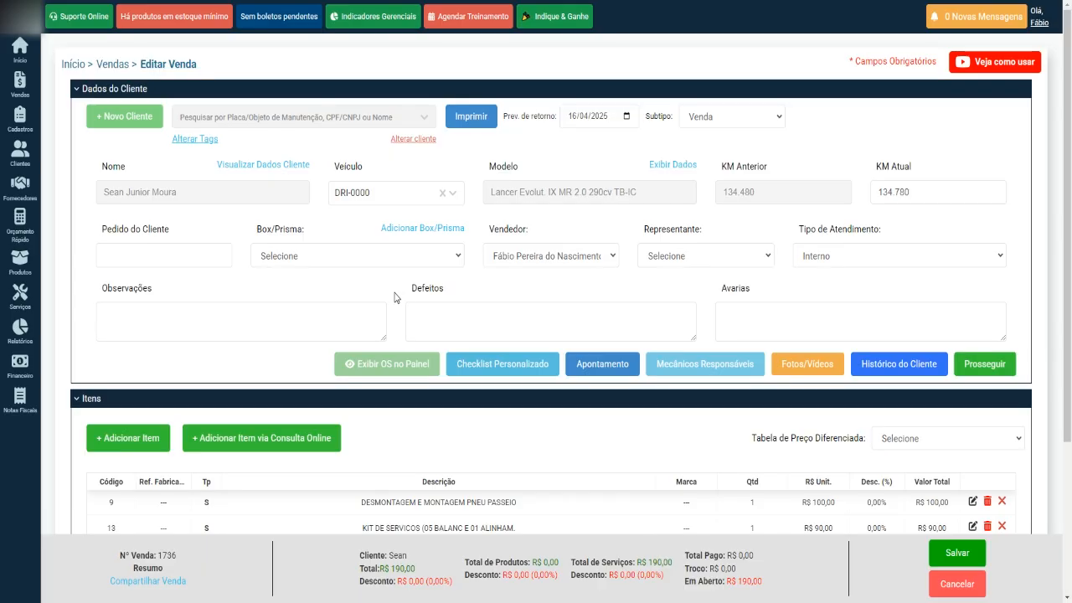
click(957, 553)
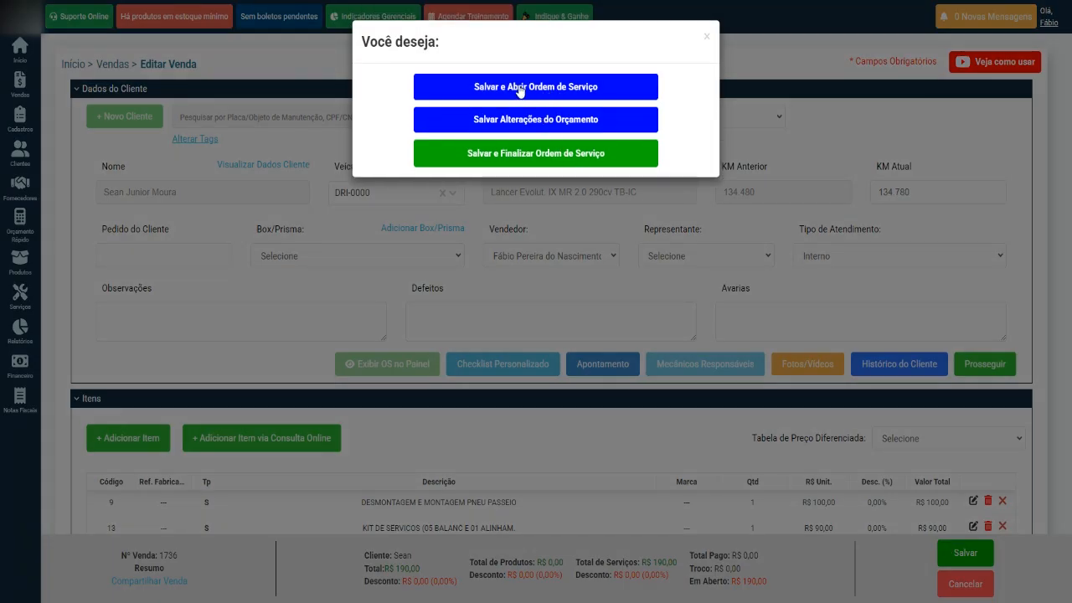
Save 1736 as a service order, then enable Exibir OS no Painel and save it again.
click(522, 89)
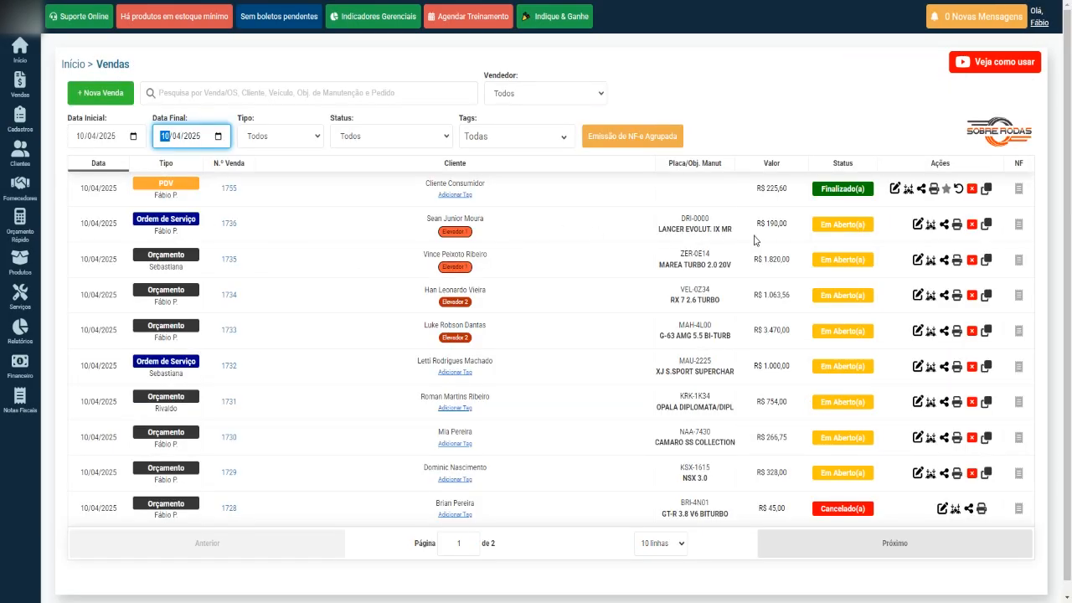
click(917, 227)
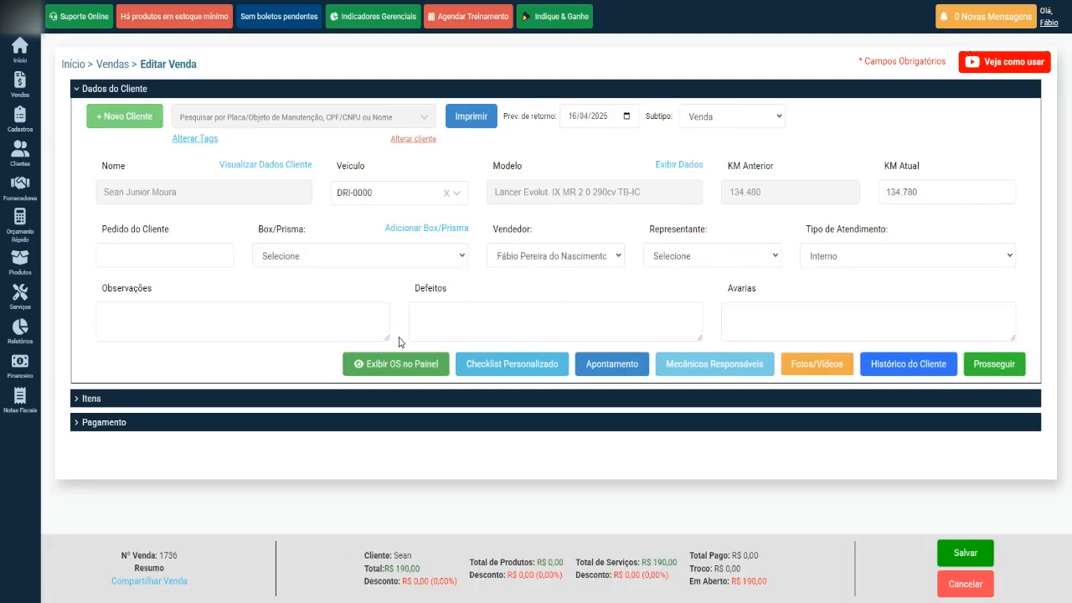
click(396, 368)
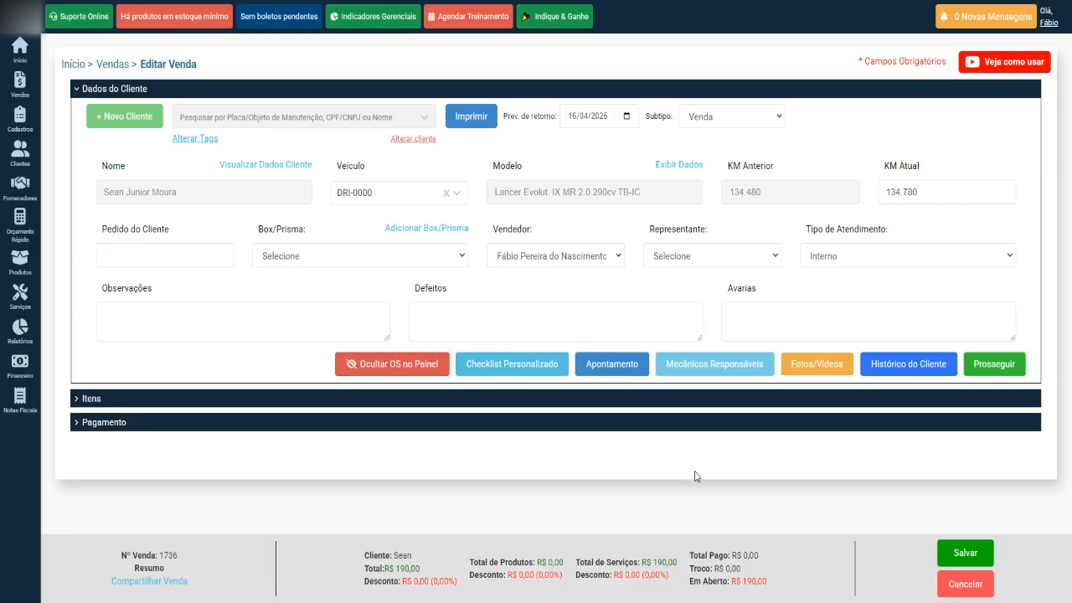
click(963, 553)
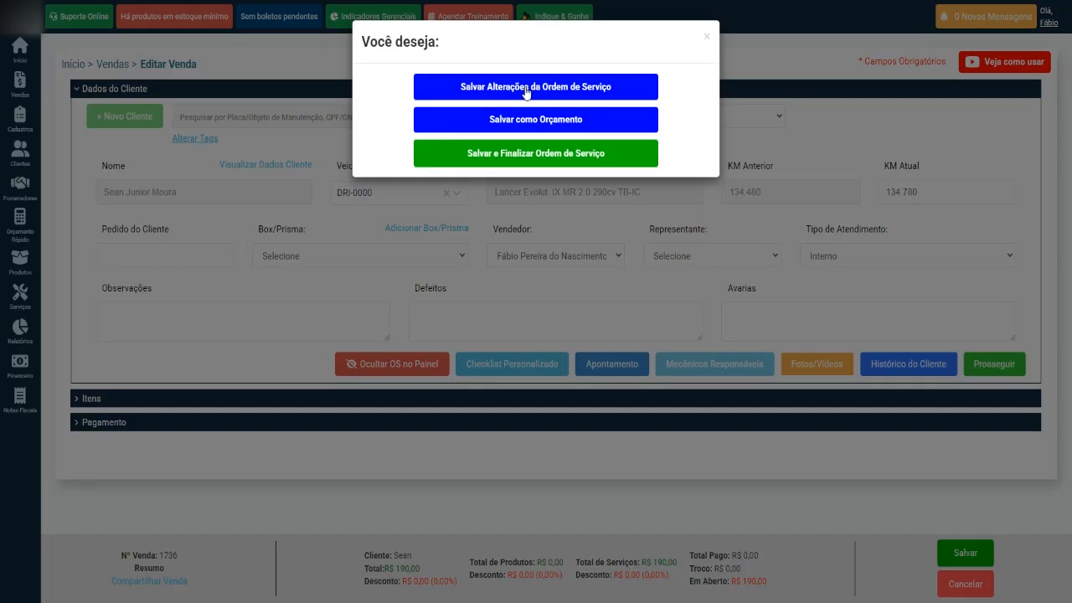
click(528, 92)
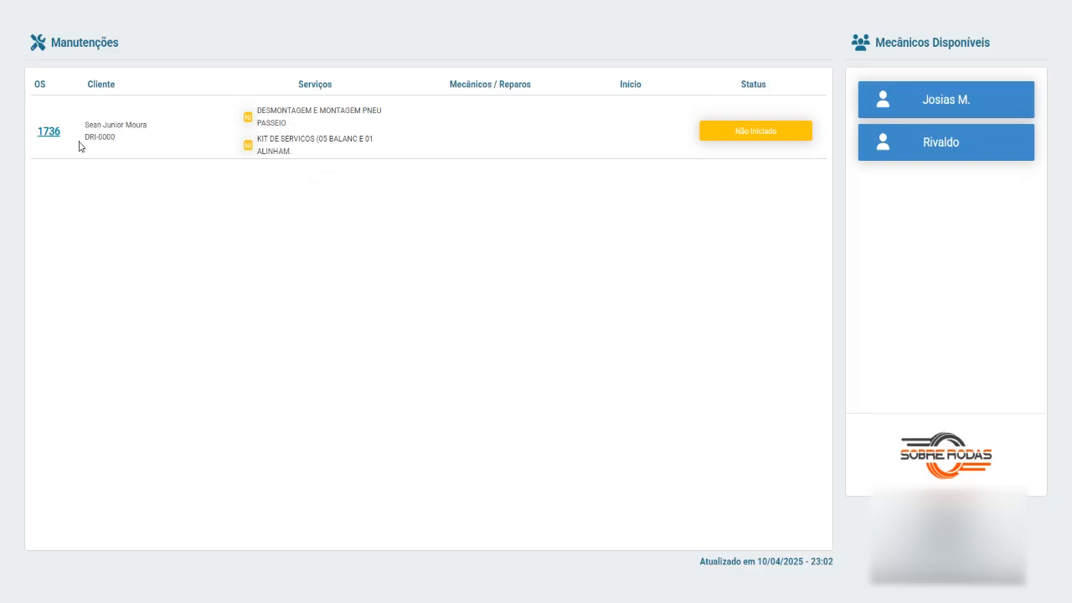
Highlight the DRI-0000 plate on the workshop panel, then clear the selection.
drag(79, 146, 129, 146)
click(142, 148)
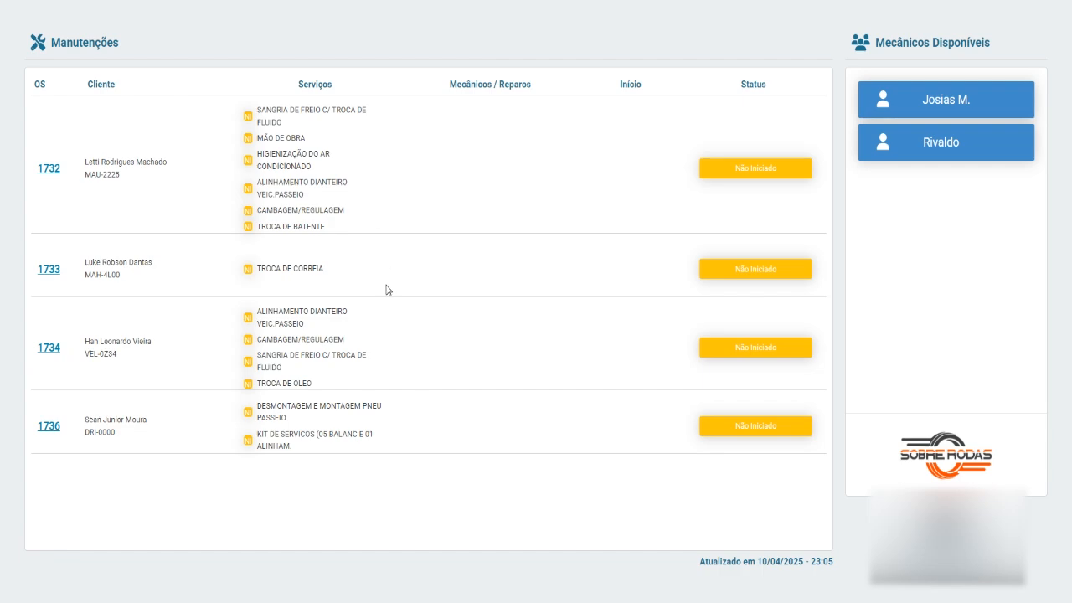
Highlight the TROCA DE CORREIA service on OS 1733 and TROCA DE OLEO on OS 1734.
drag(258, 379, 323, 390)
drag(257, 266, 352, 274)
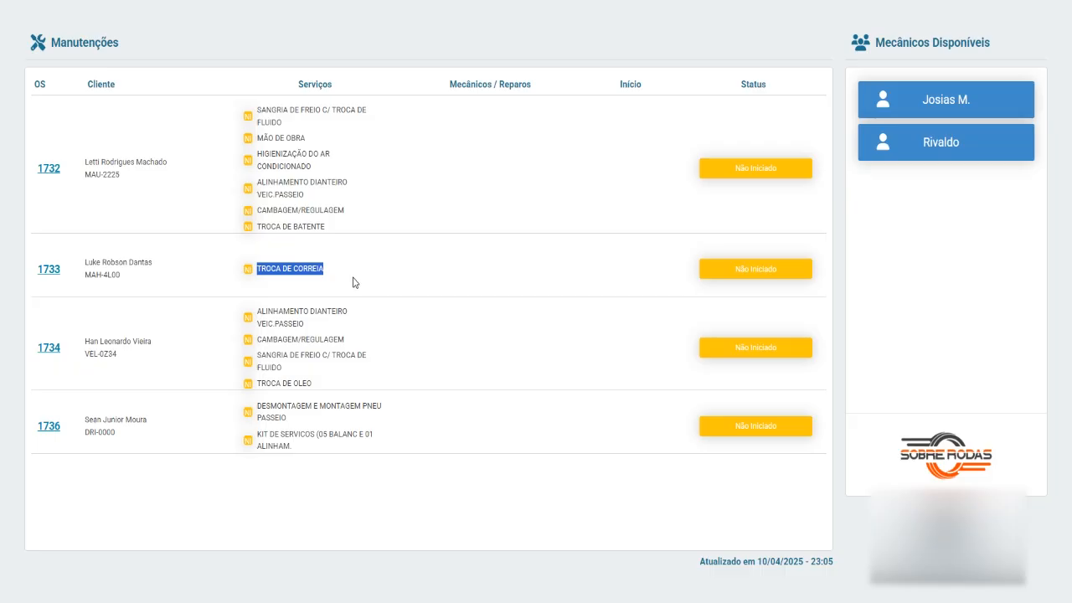
drag(262, 382, 323, 387)
drag(257, 269, 359, 278)
click(358, 278)
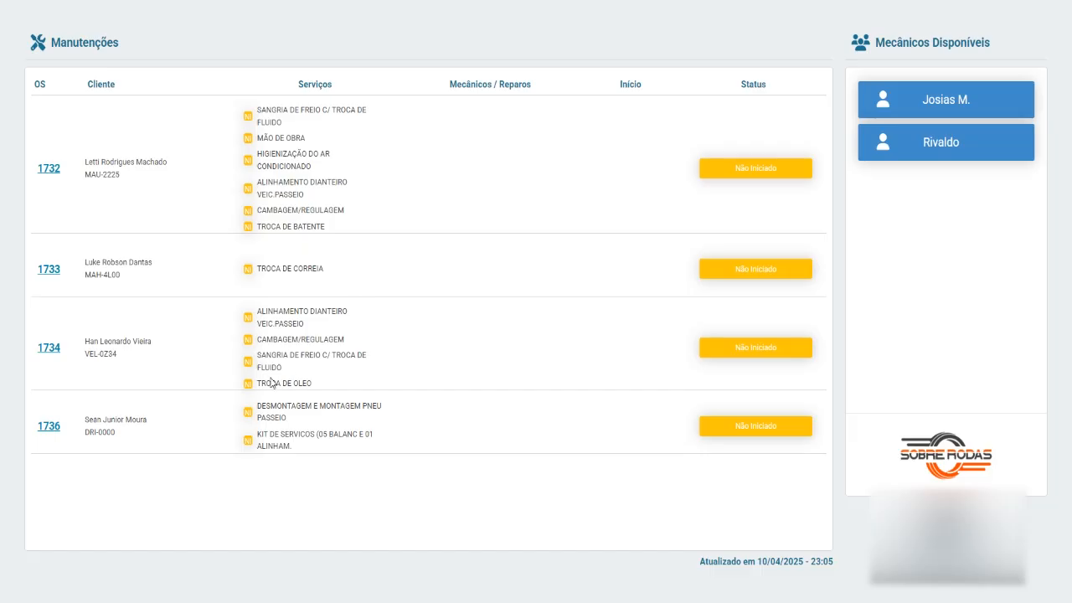
drag(256, 384, 317, 389)
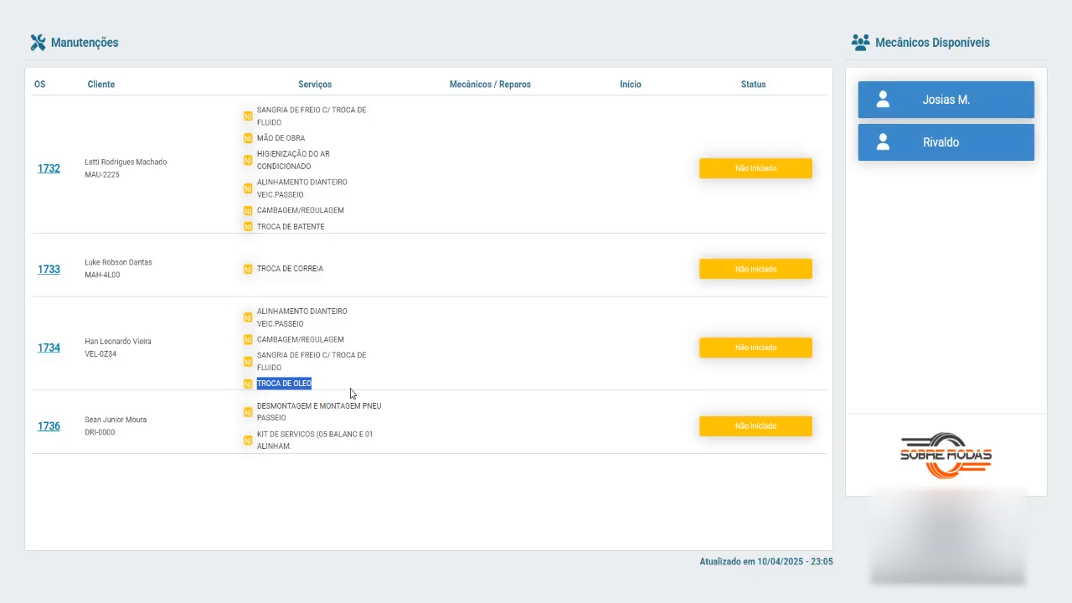
drag(257, 268, 353, 266)
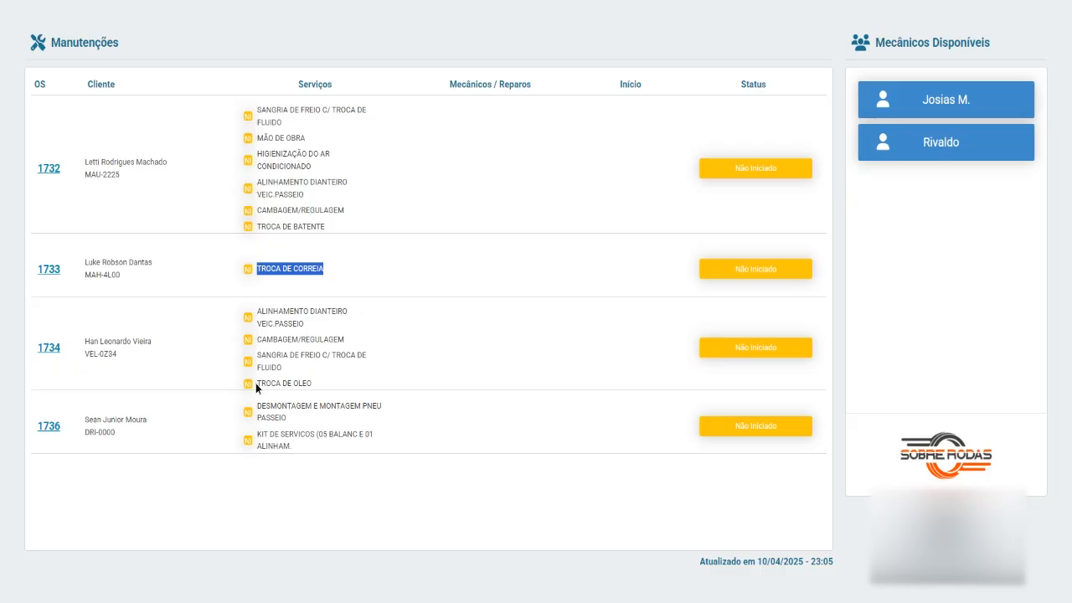
drag(256, 383, 331, 385)
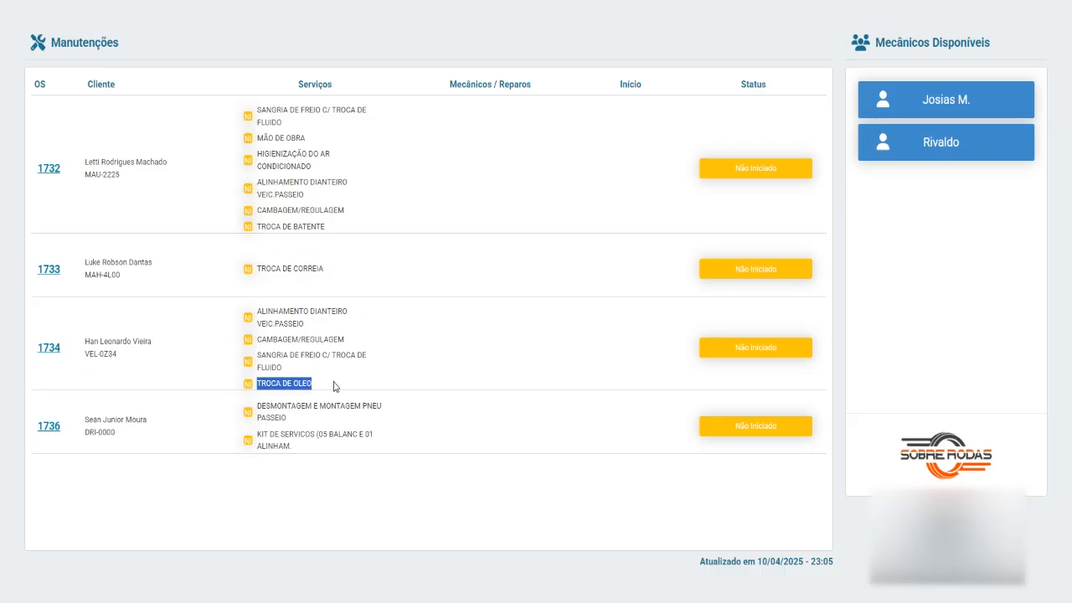
drag(258, 268, 342, 270)
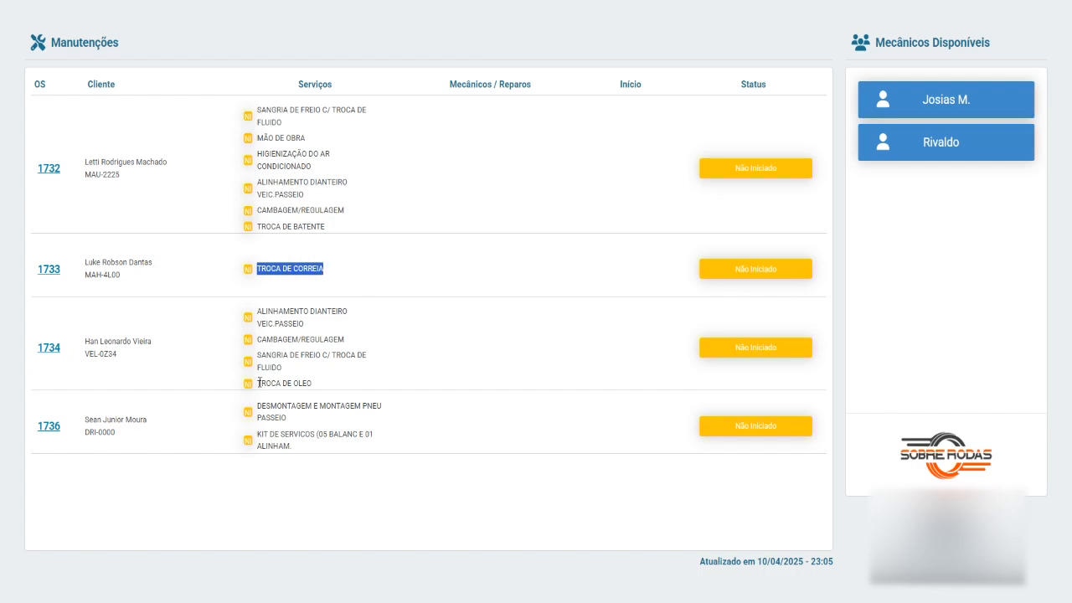
drag(259, 381, 318, 386)
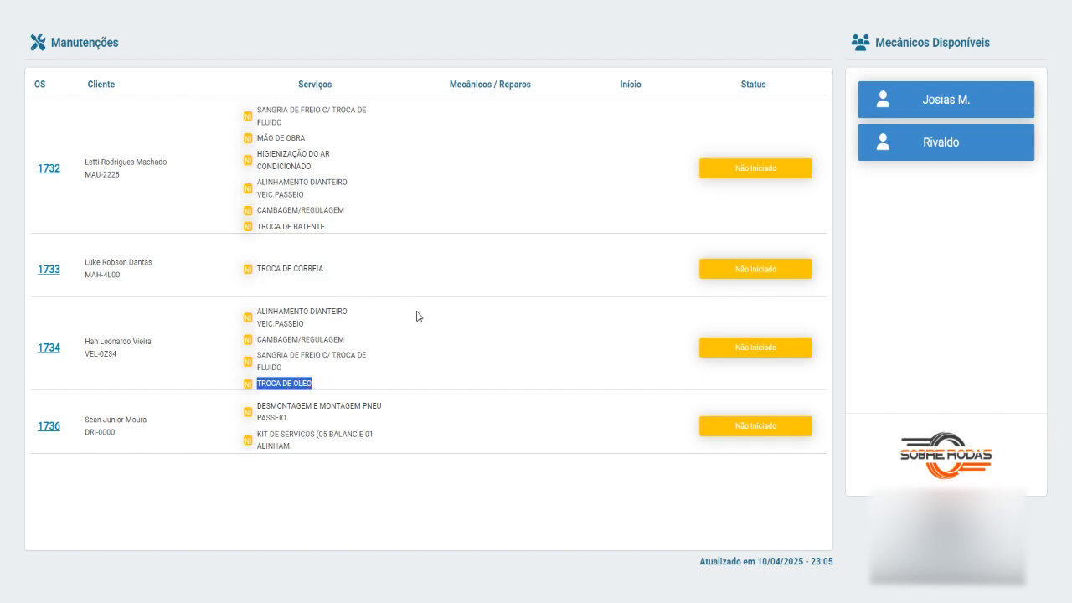
drag(258, 268, 344, 280)
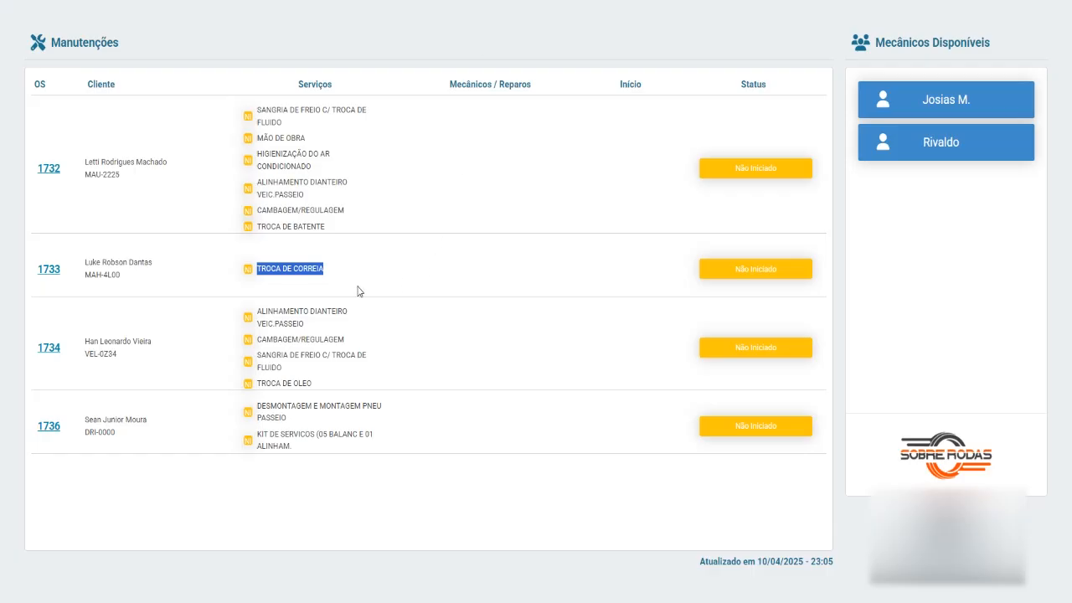
click(332, 285)
drag(255, 267, 327, 269)
click(342, 282)
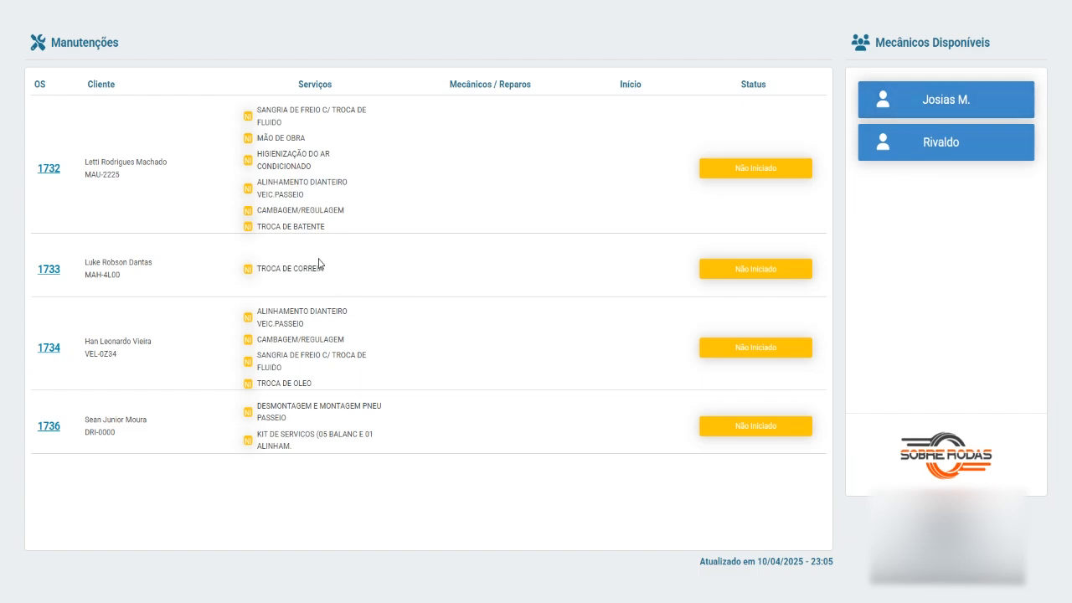
drag(260, 268, 338, 266)
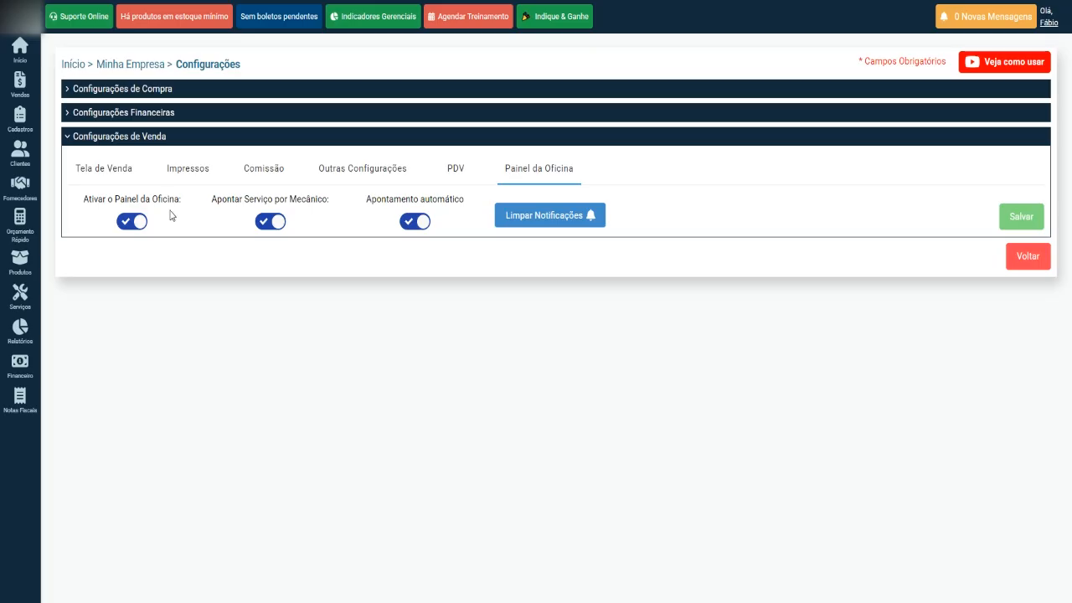
Go back to the Manutenções board listing orders 1732, 1733, 1734 and 1736.
mouse_move(34, 87)
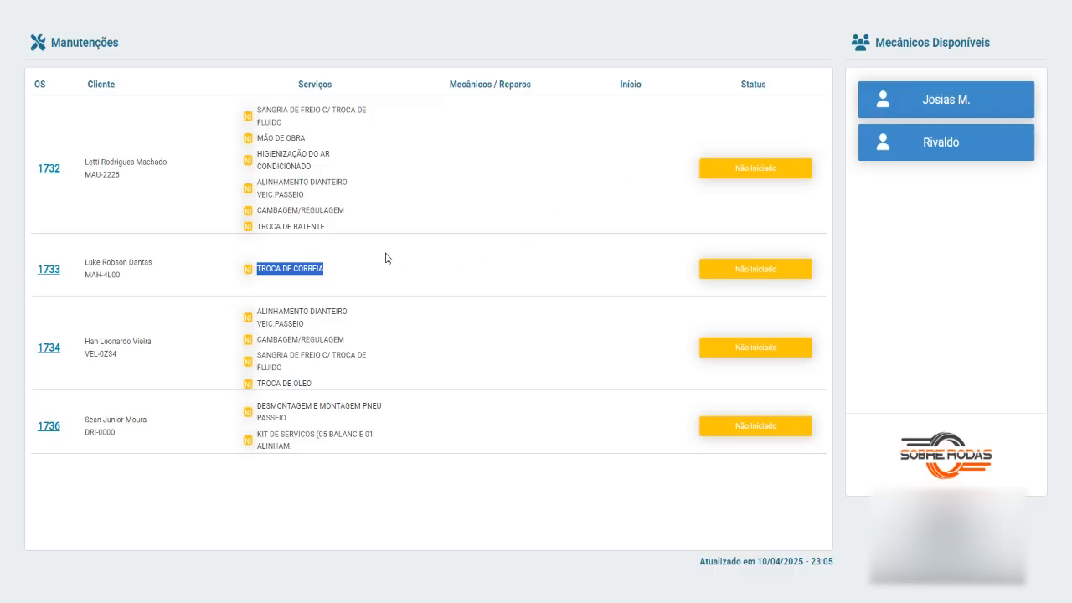
Assign a mechanic to OS 1733's TROCA DE CORREIA and confirm starting the service.
click(49, 270)
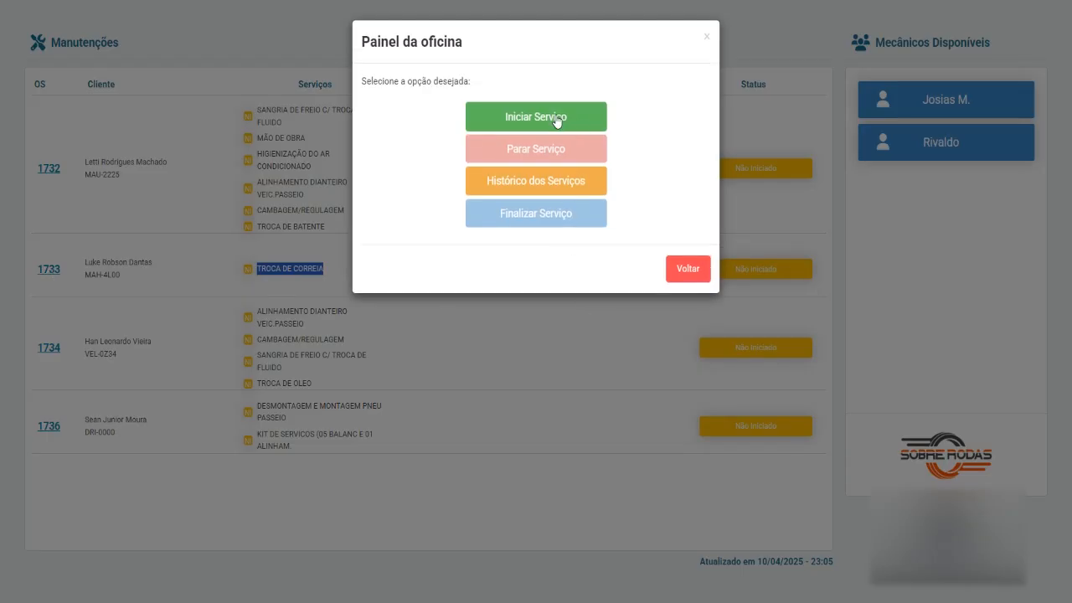
click(557, 117)
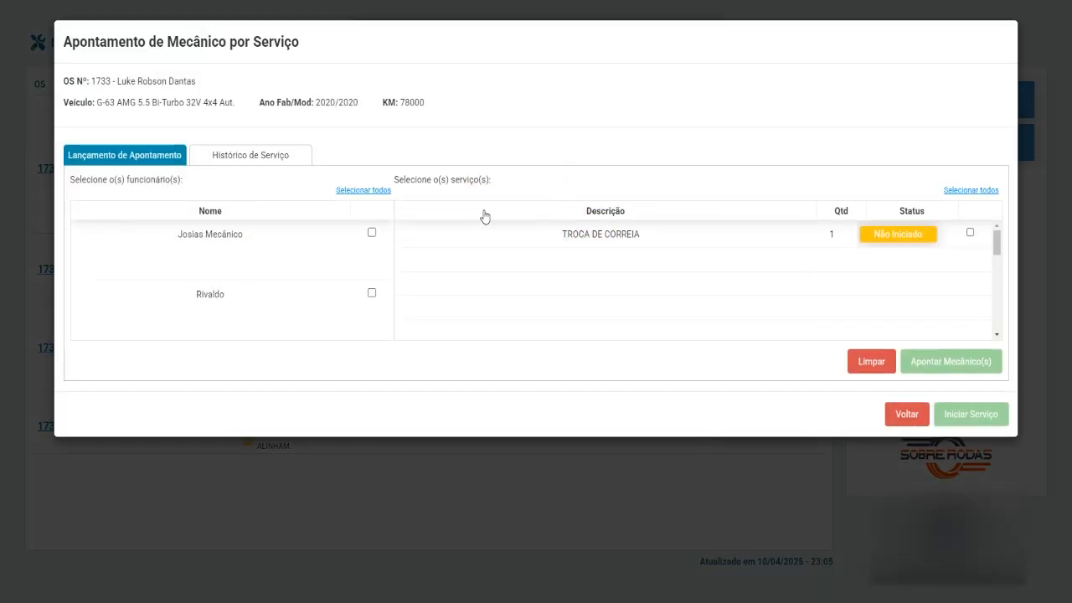
click(372, 238)
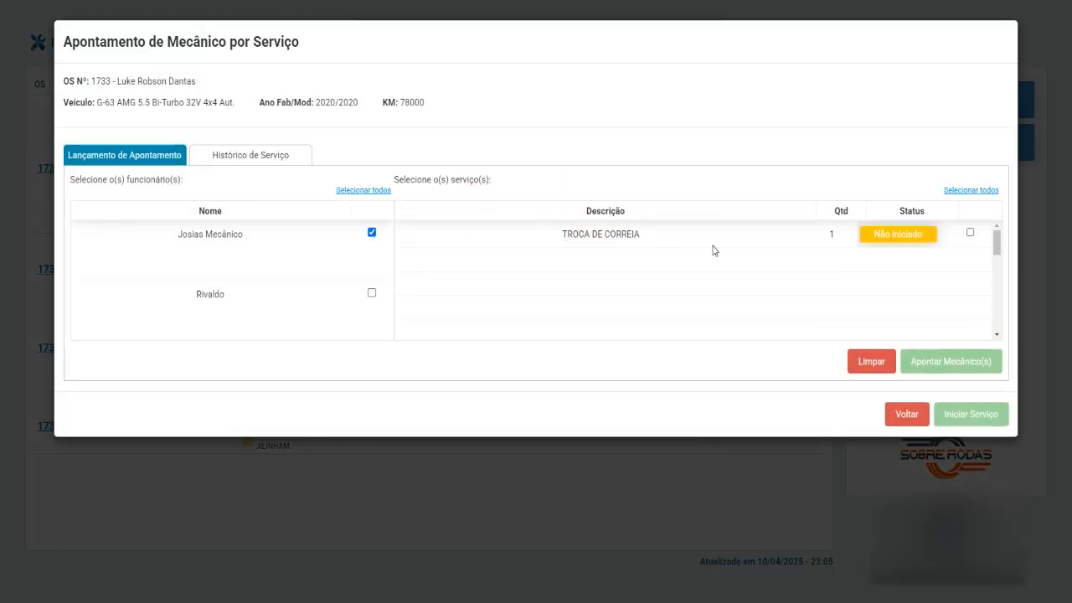
click(970, 234)
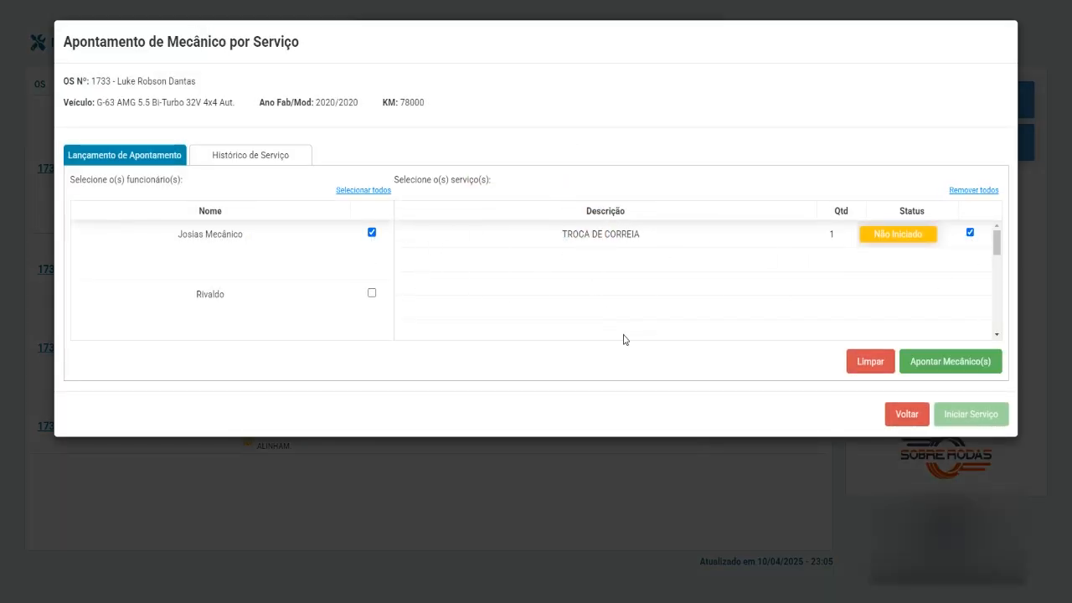
click(960, 363)
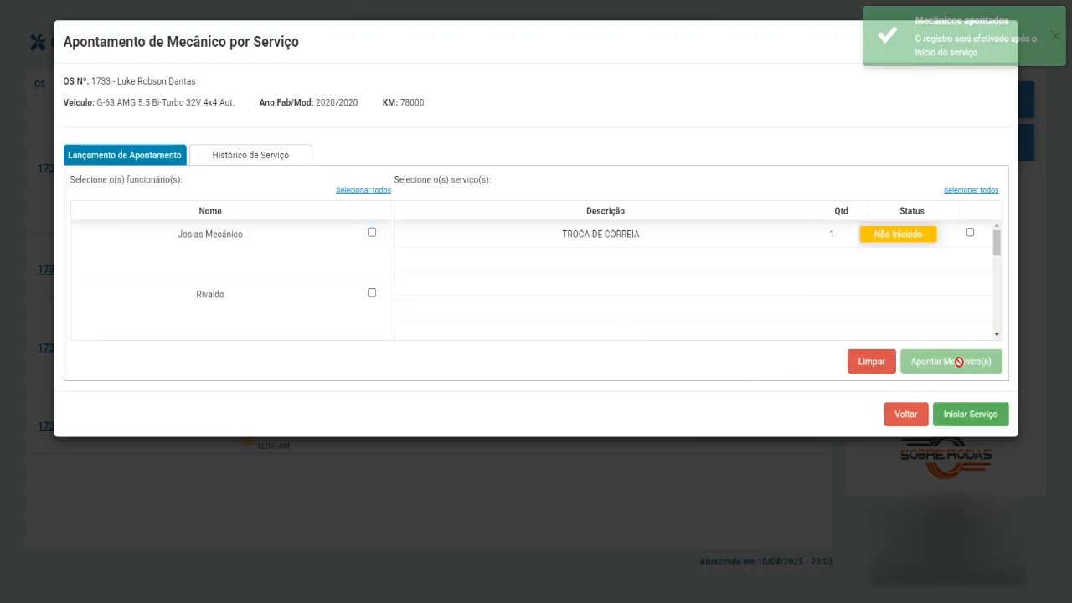
click(266, 159)
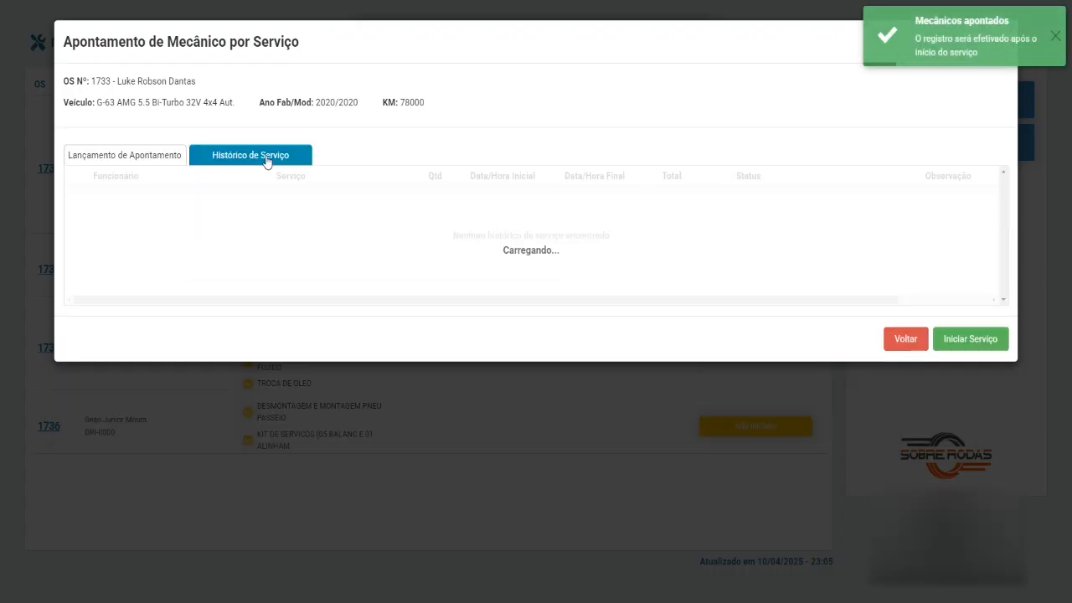
click(170, 159)
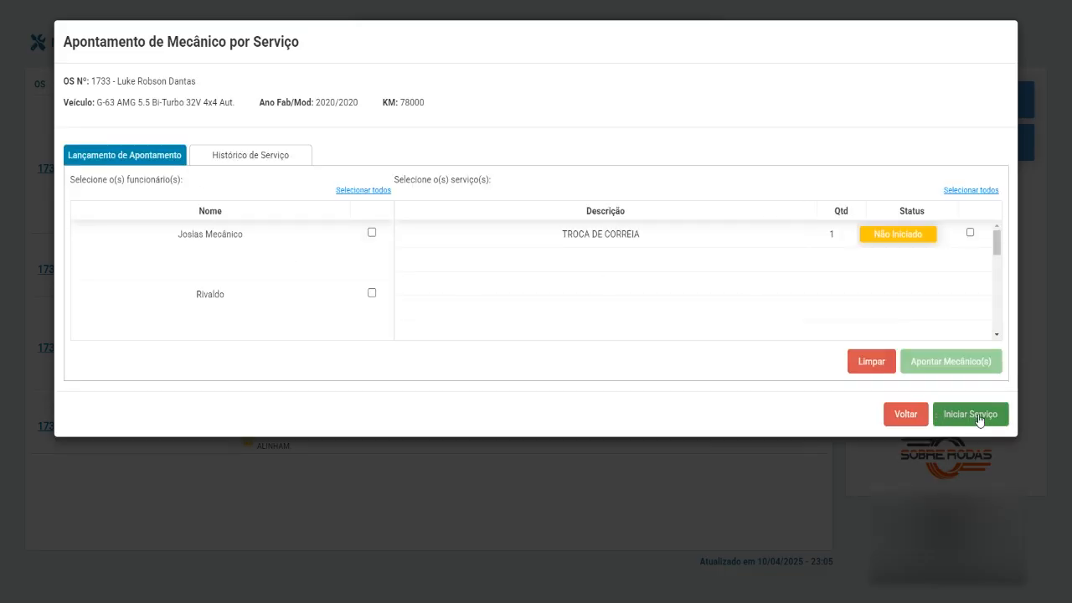
click(976, 416)
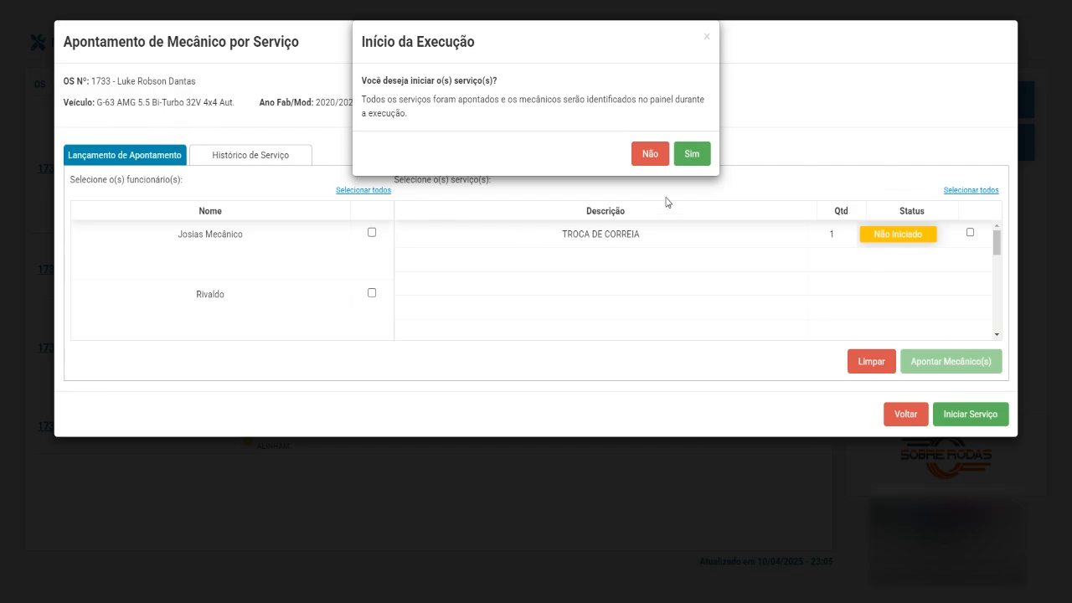
click(693, 155)
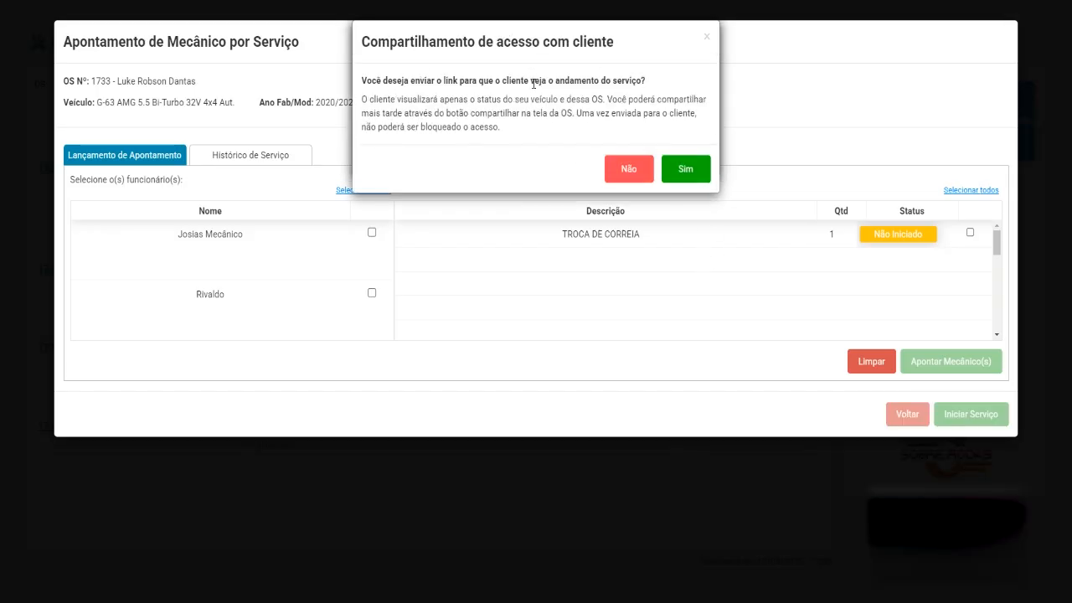
Share OS 1733's progress via WhatsApp and paste the tracking link into the address bar.
click(687, 173)
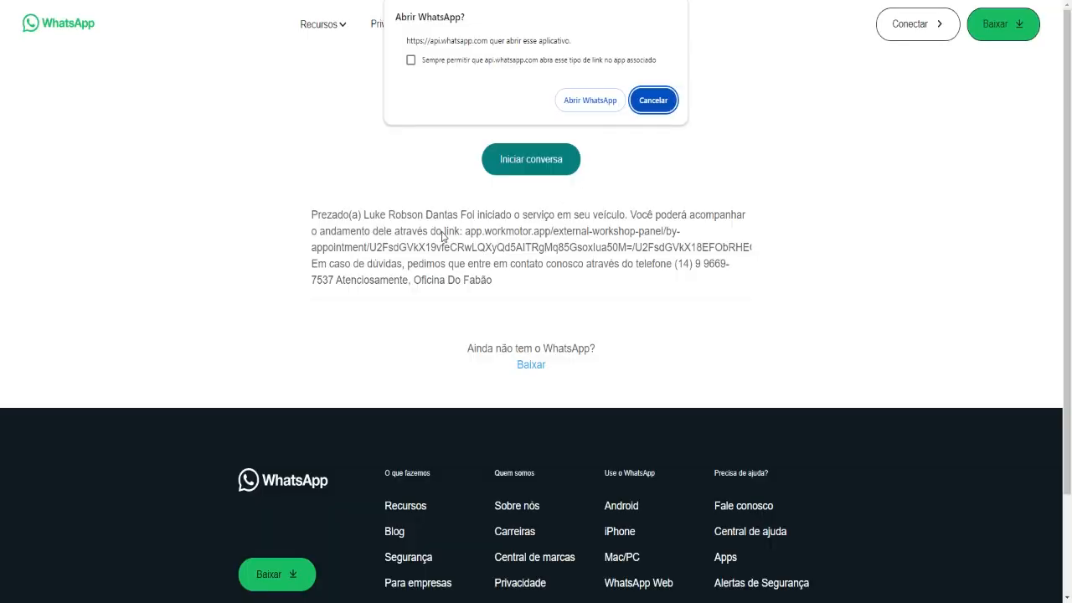
click(653, 101)
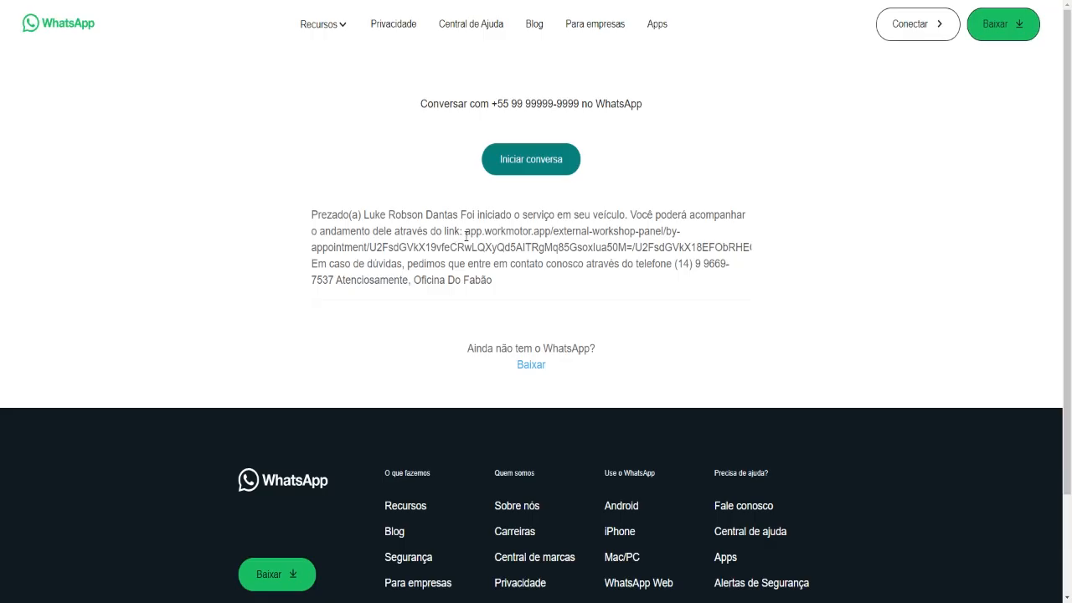
drag(464, 231, 319, 266)
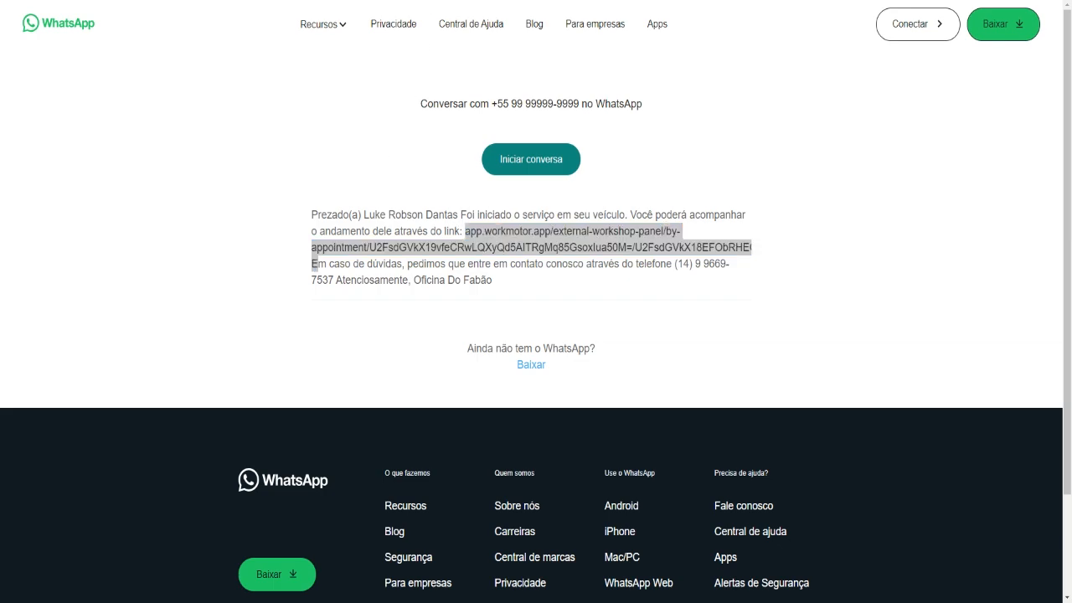
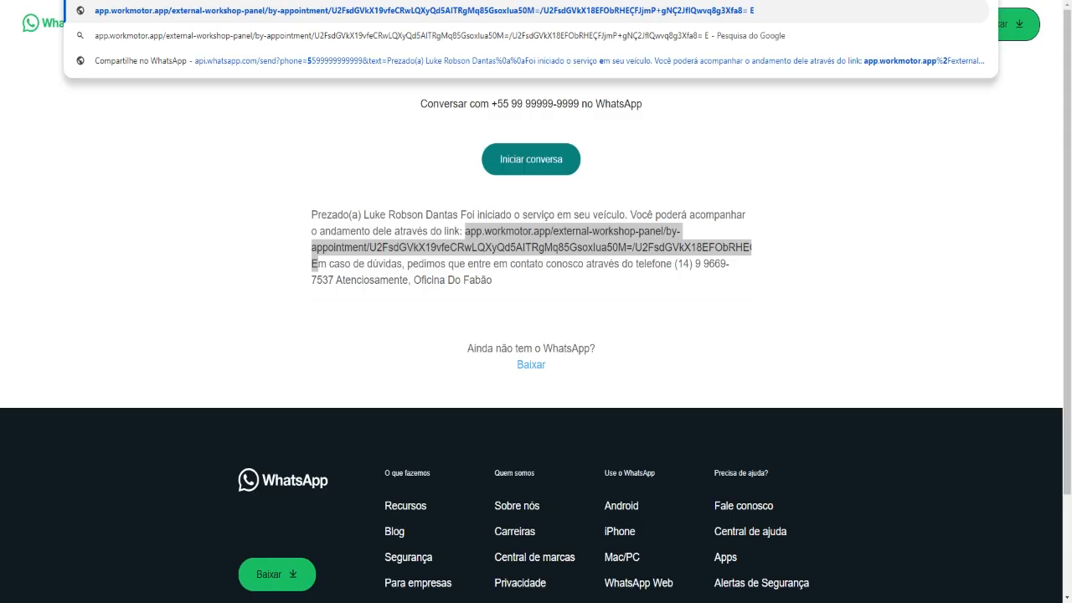
key(Return)
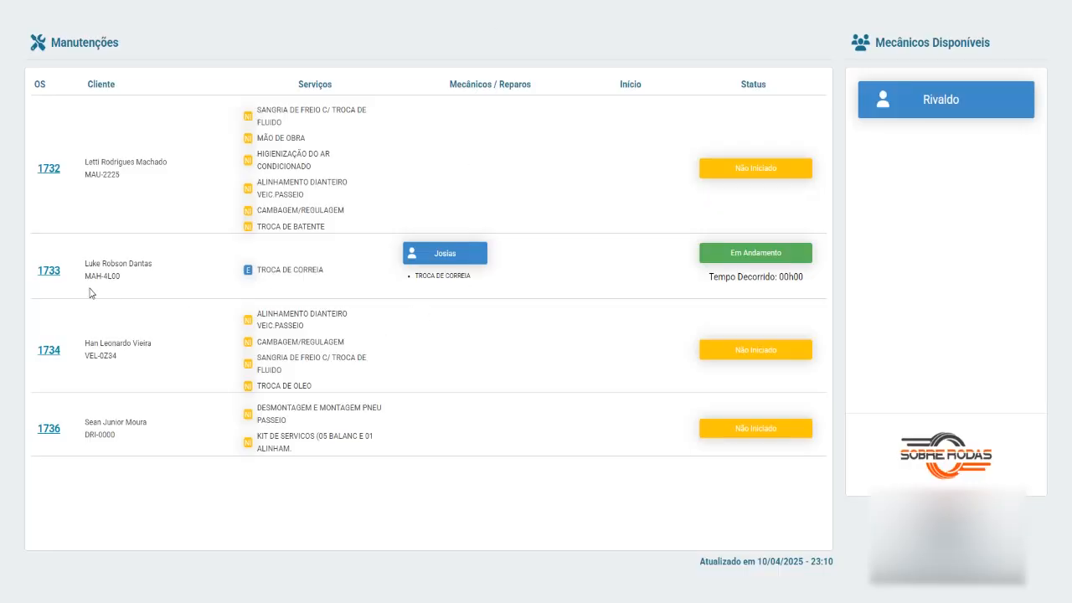
Stop OS 1733's TROCA DE CORREIA with pause reason 'Esperando peça chegar'.
click(51, 273)
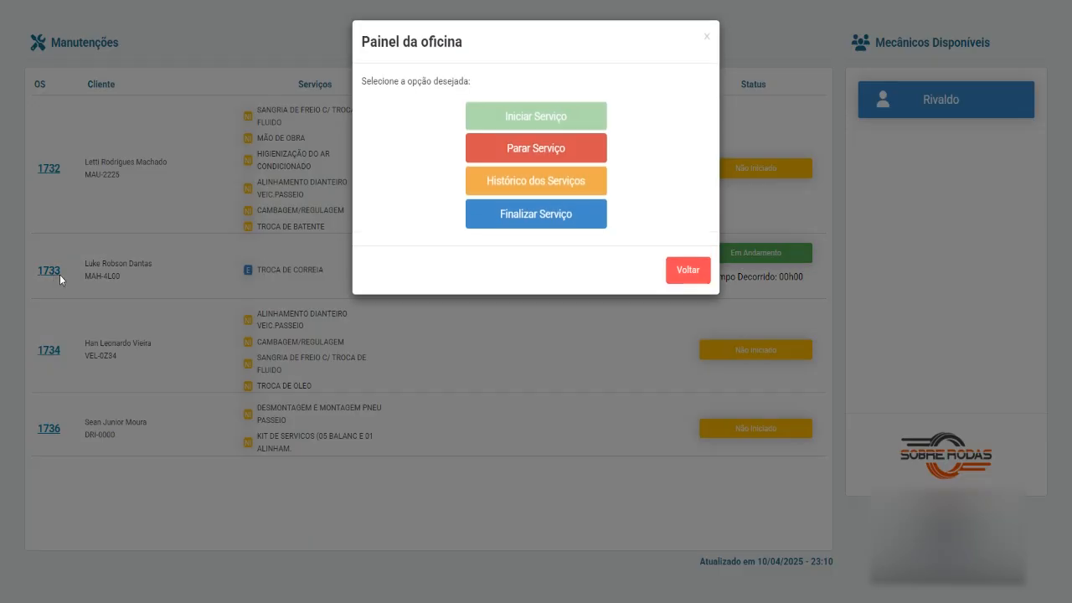
click(548, 147)
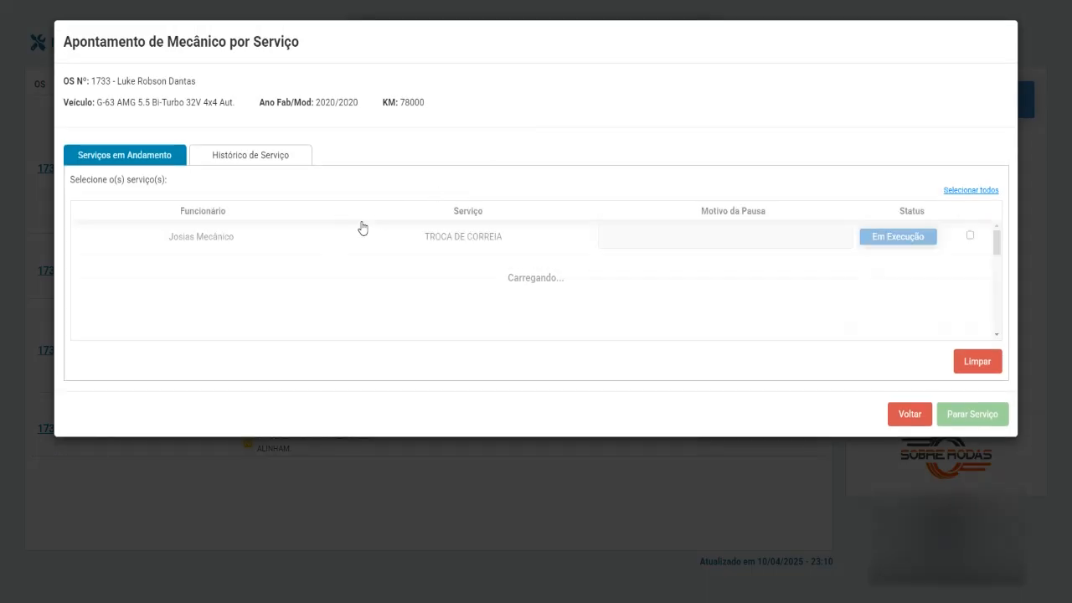
click(970, 235)
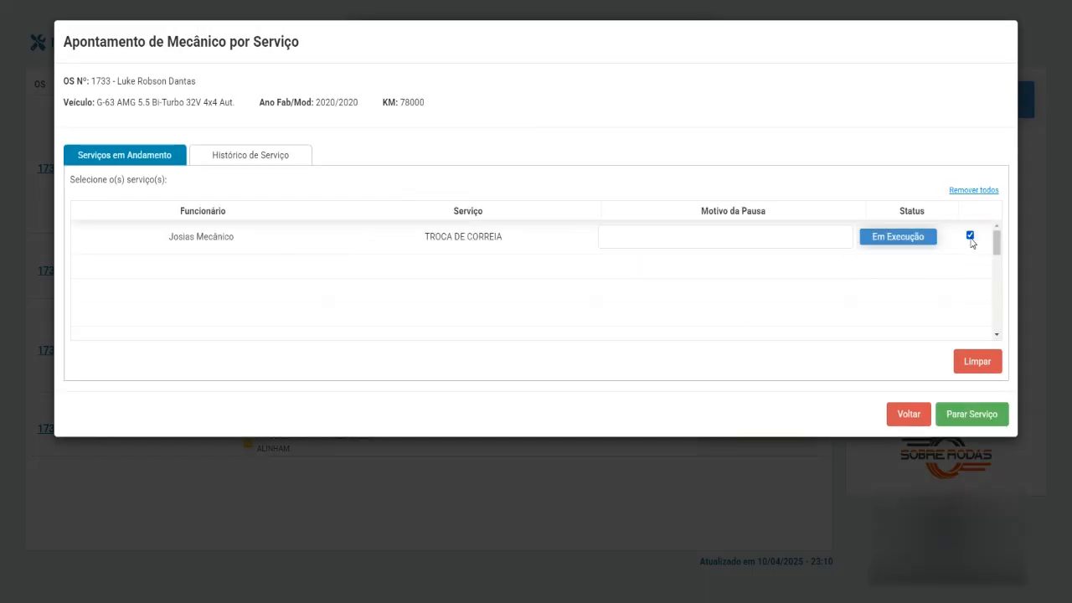
click(656, 237)
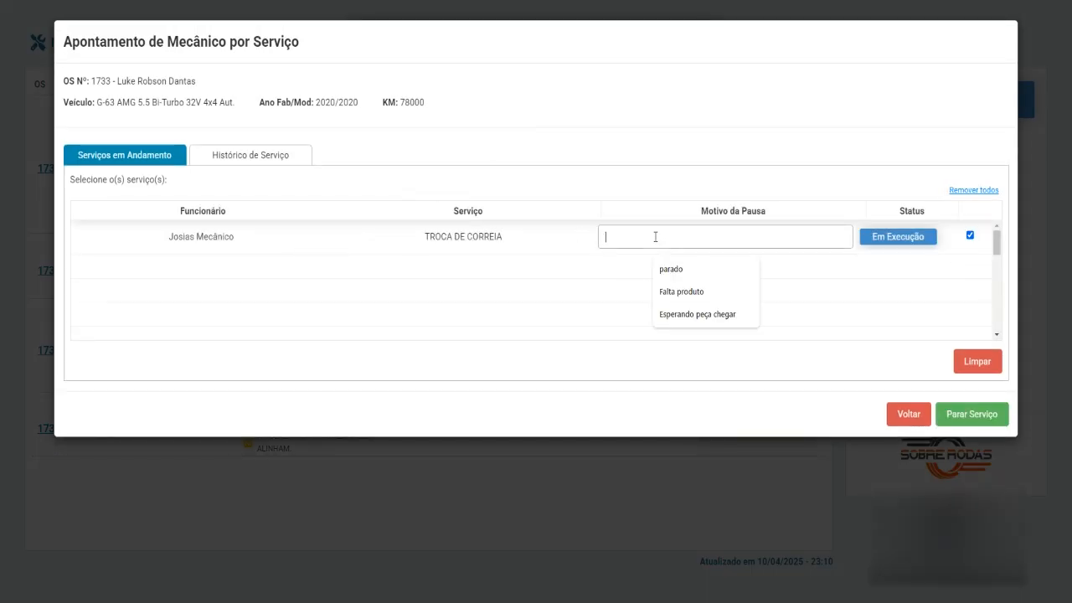
click(687, 314)
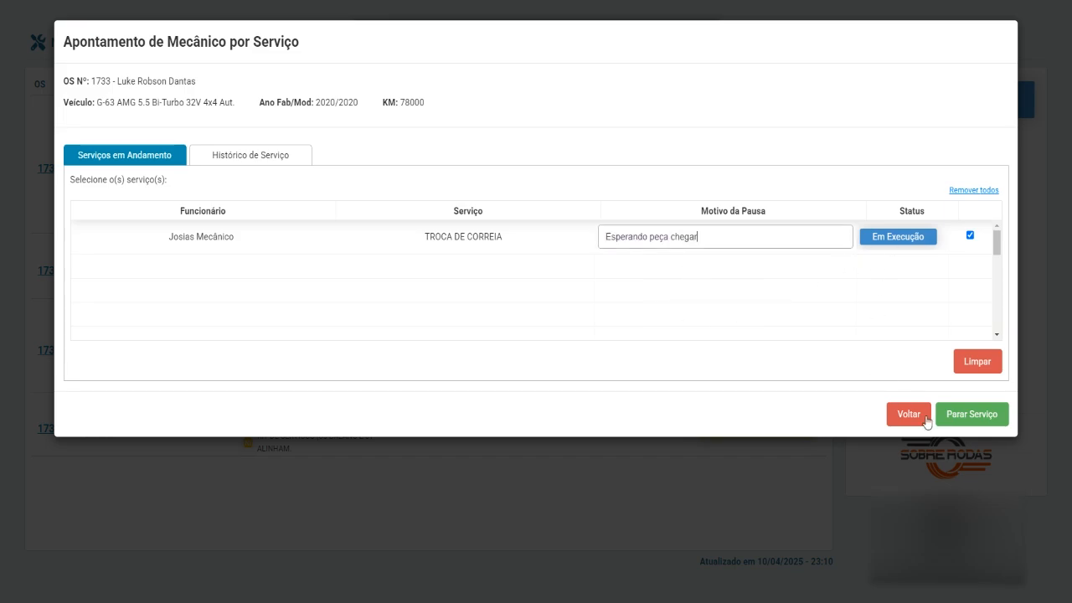
click(972, 413)
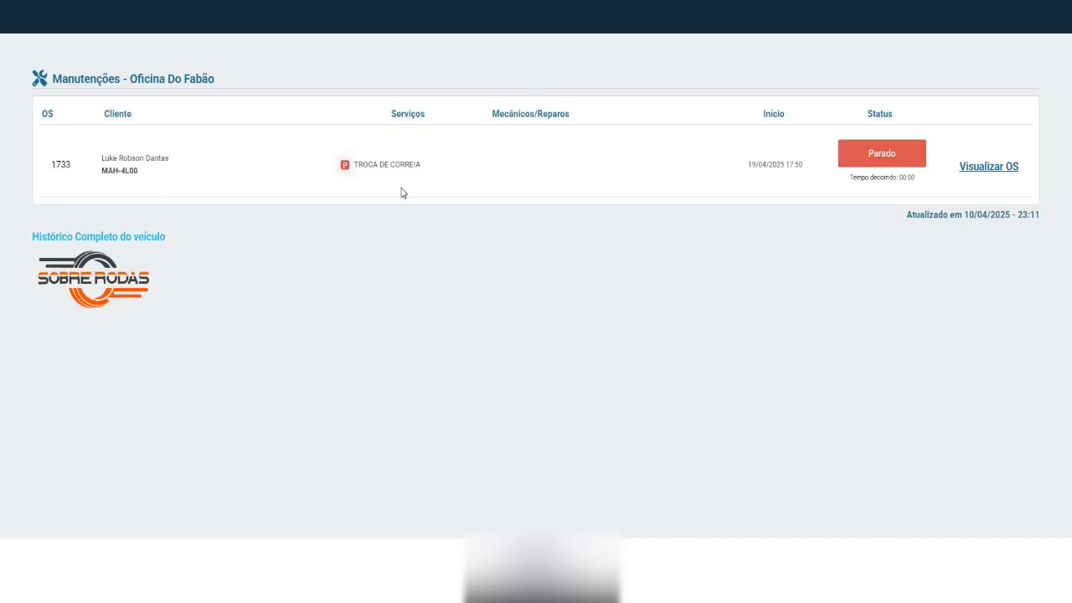
Check the paused TROCA DE CORREIA on the tracking page, then return to the workshop board.
drag(328, 166, 435, 181)
drag(332, 176, 444, 177)
click(451, 193)
click(493, 2)
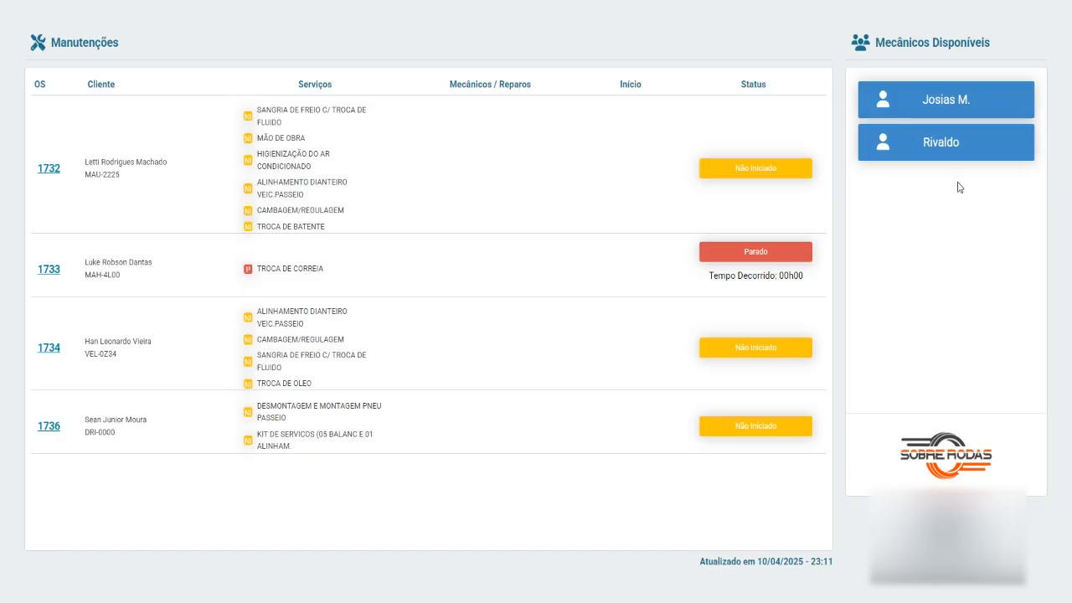
Review the services on OS 1733 (TROCA DE CORREIA) and OS 1734 (TROCA DE OLEO).
click(50, 269)
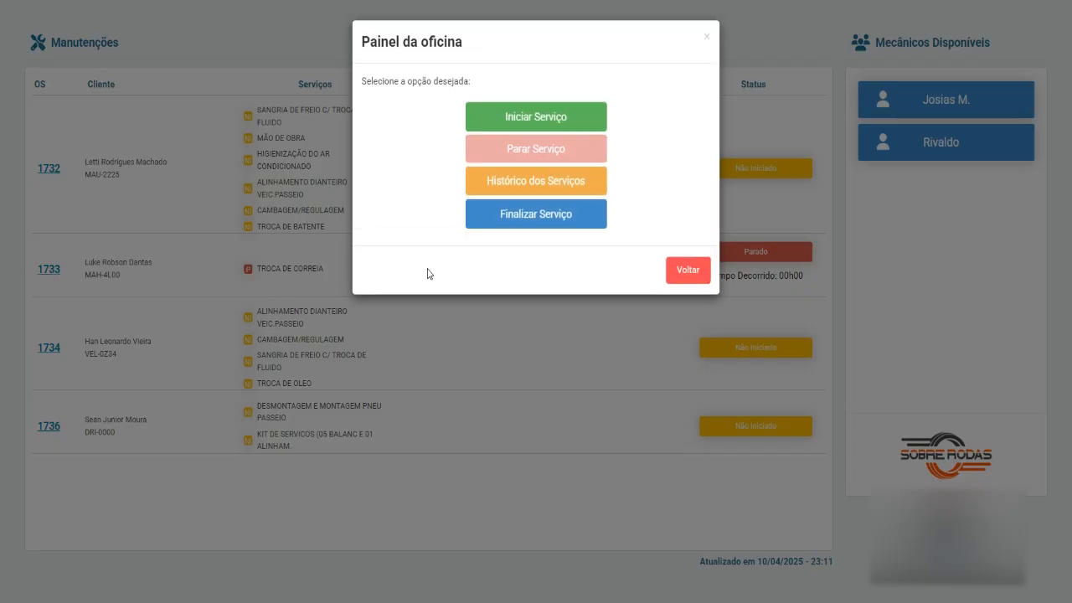
click(685, 271)
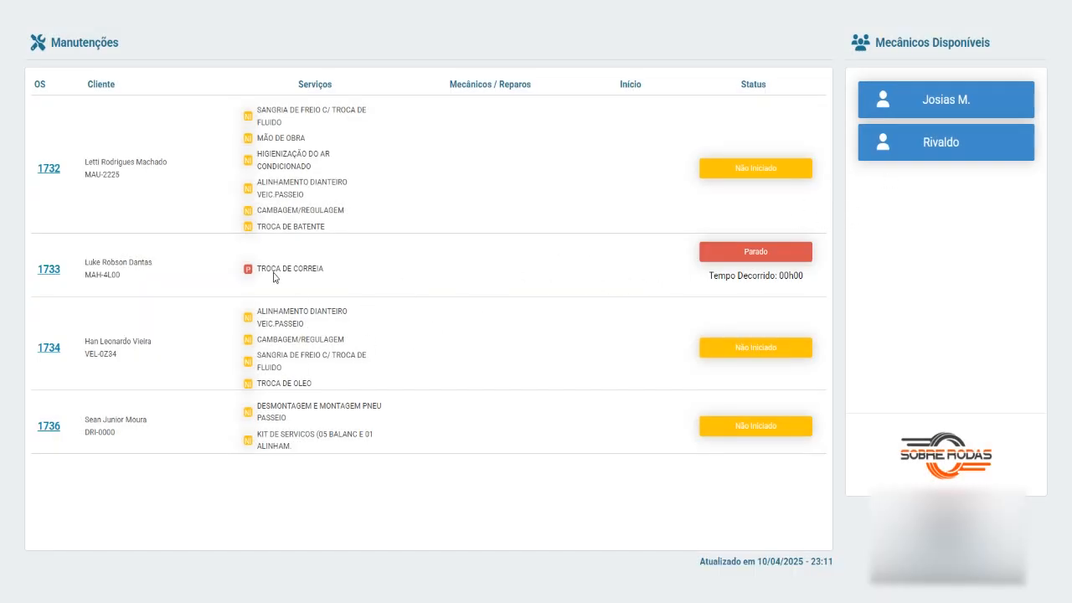
drag(255, 272, 335, 271)
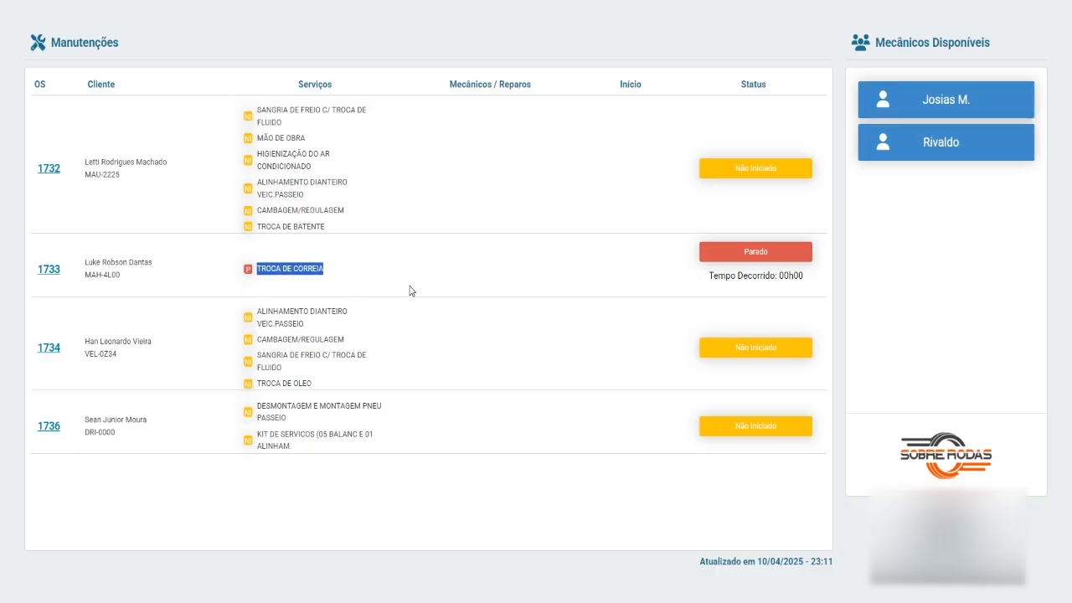
click(350, 348)
drag(259, 386, 327, 382)
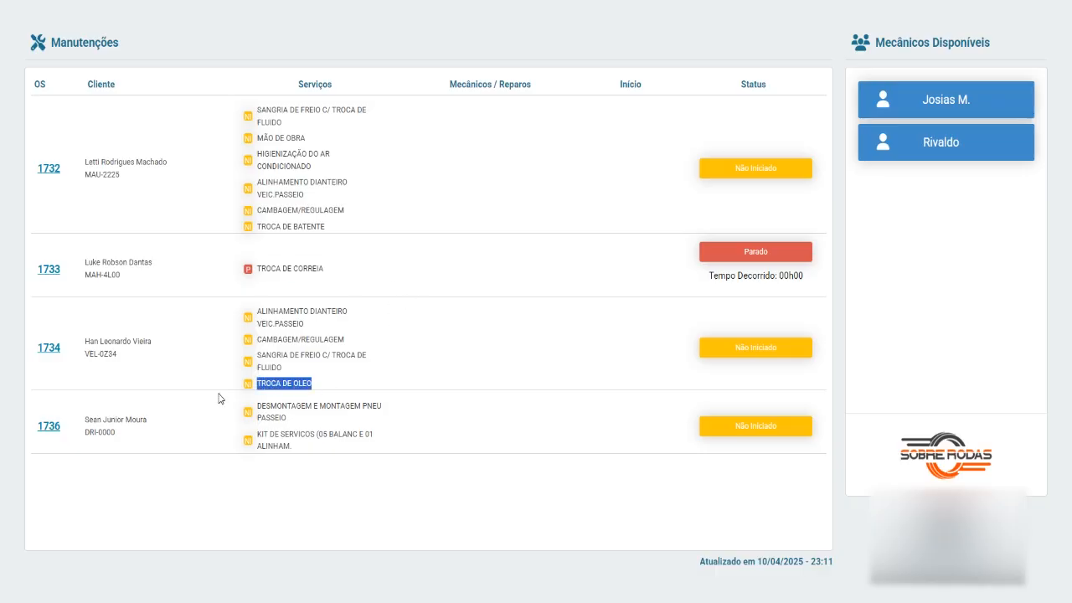
Assign the second mechanic to OS 1734's TROCA DE OLEO, start it and share via WhatsApp.
click(50, 351)
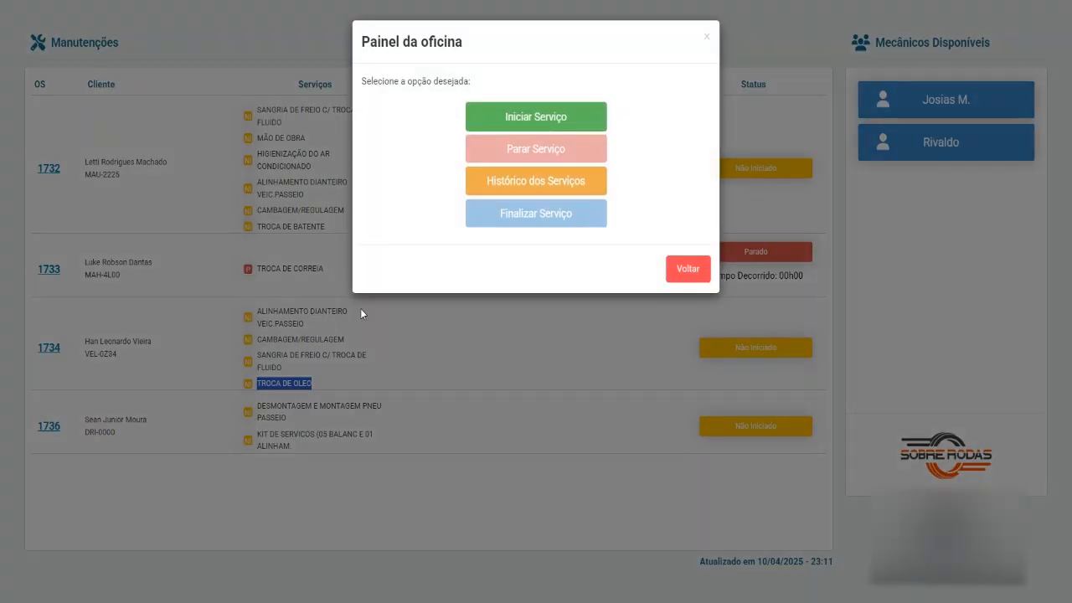
click(546, 119)
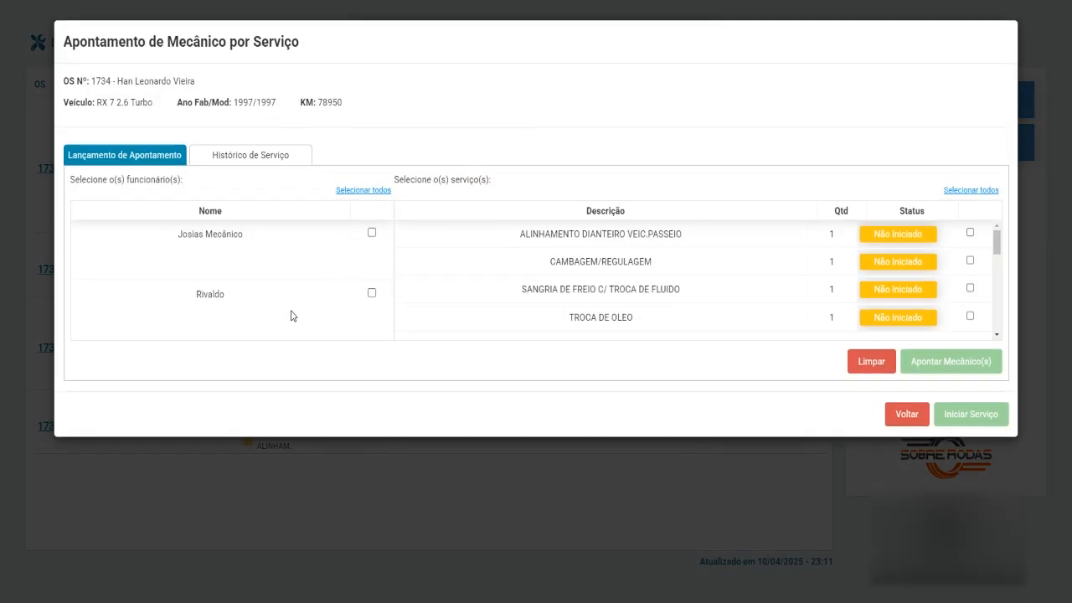
click(371, 293)
click(970, 316)
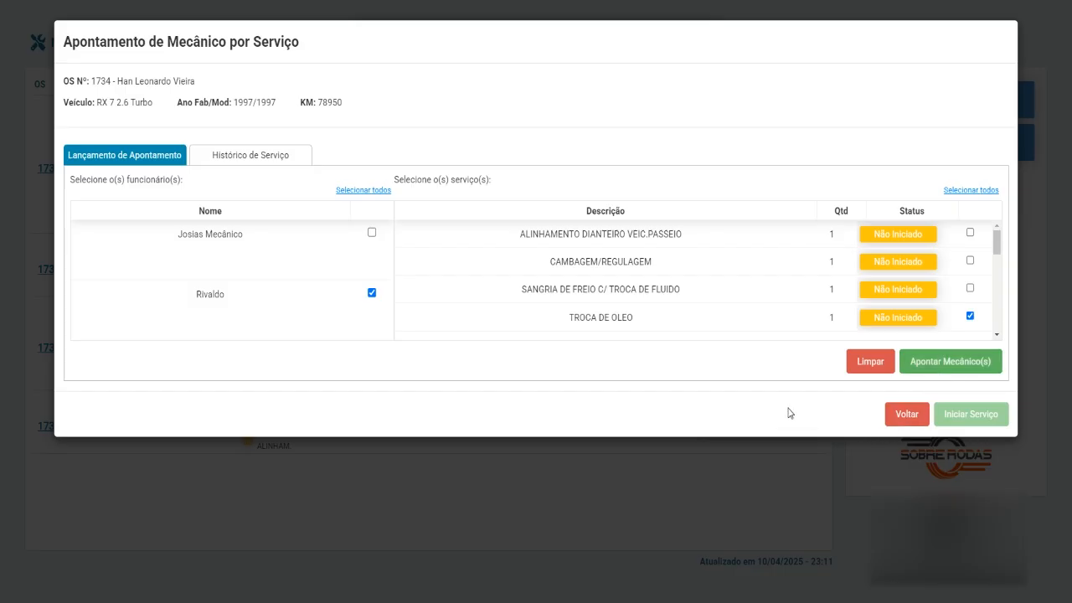
click(953, 361)
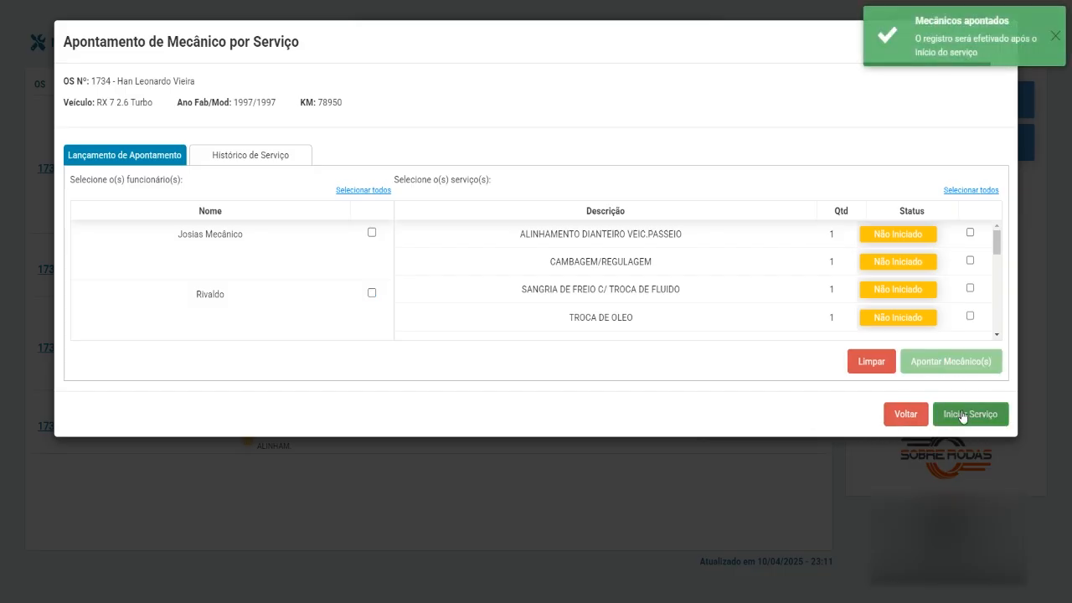
click(963, 415)
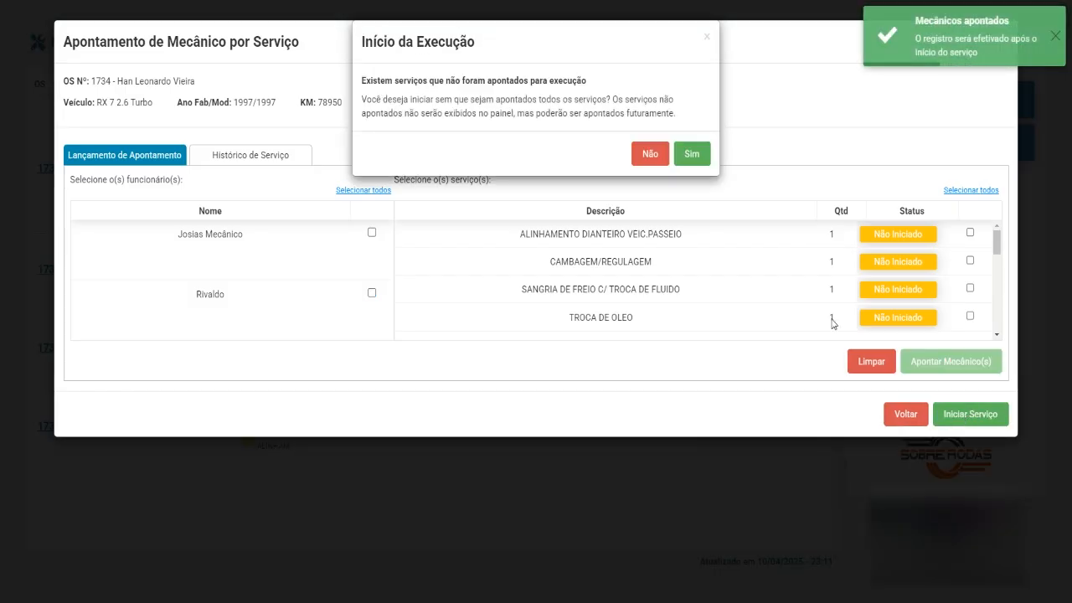
click(693, 156)
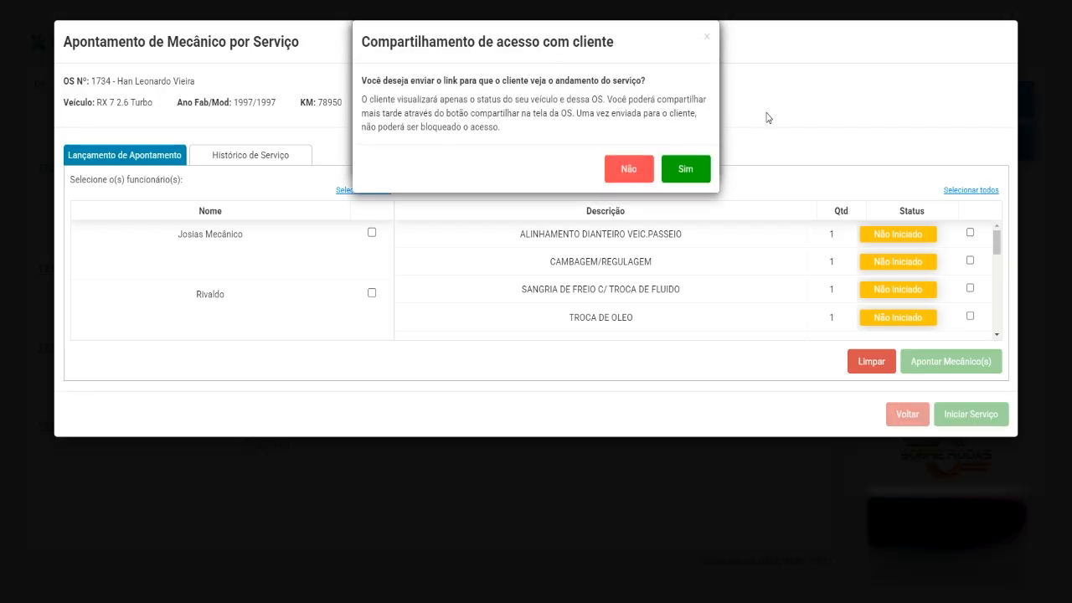
click(682, 171)
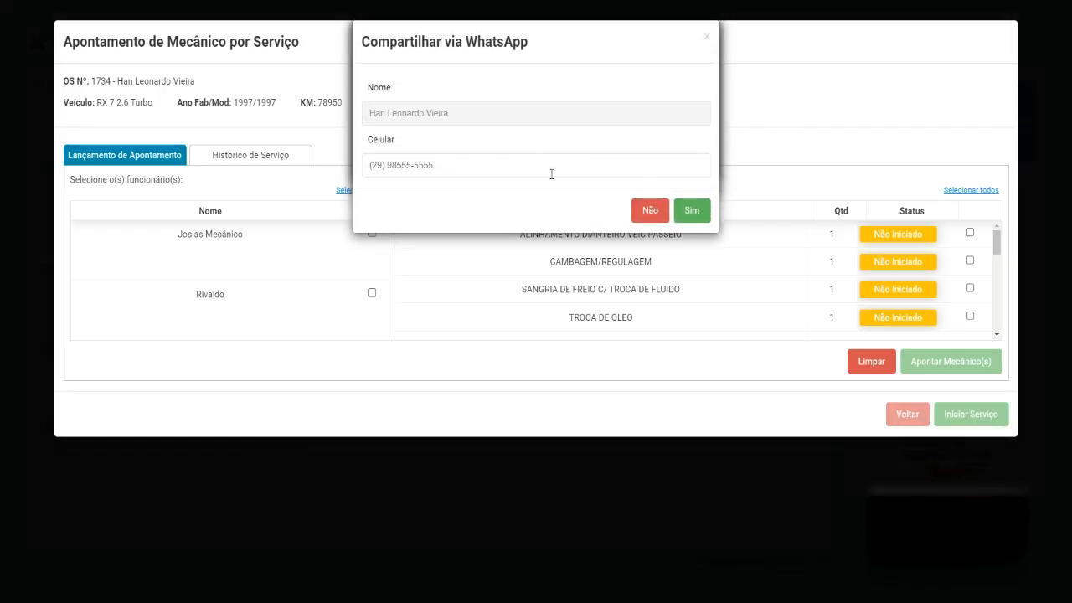
click(693, 216)
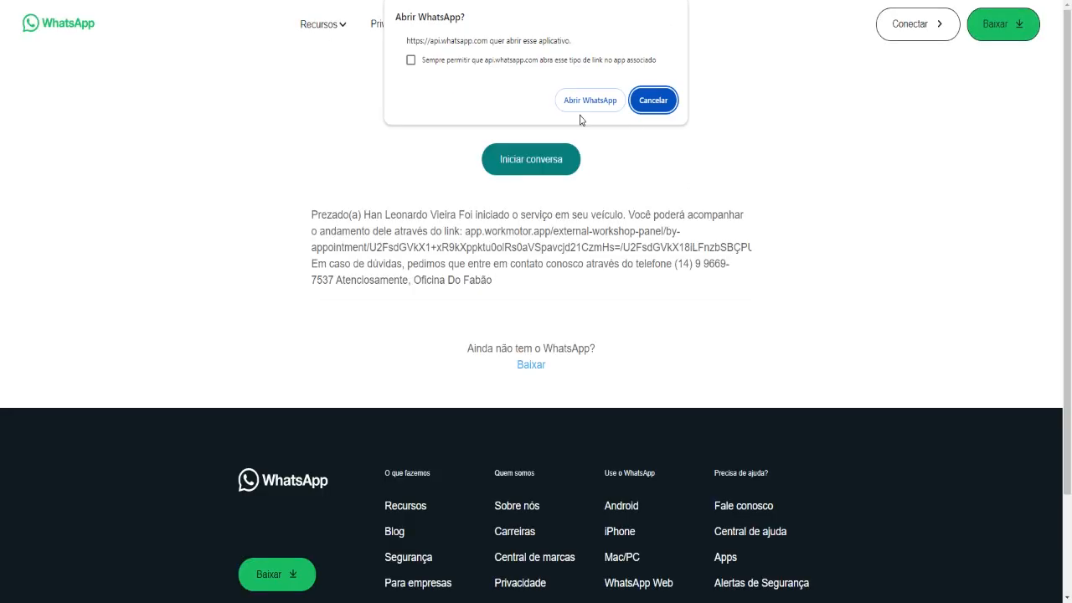
Paste OS 1734's WhatsApp tracking link into the address bar, trimming the stray trailing characters.
click(659, 107)
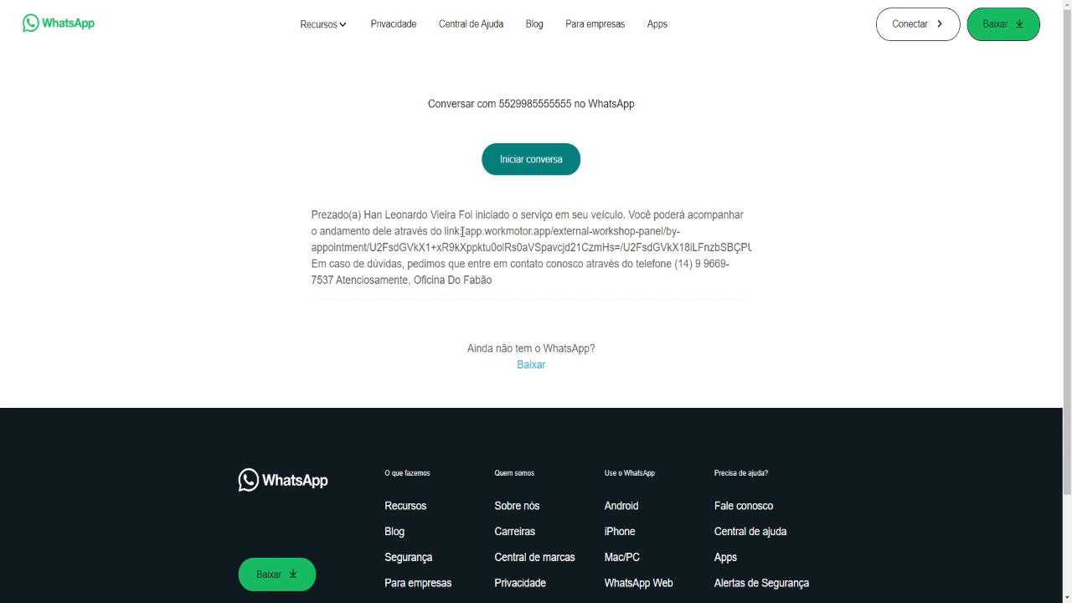
drag(463, 231, 318, 264)
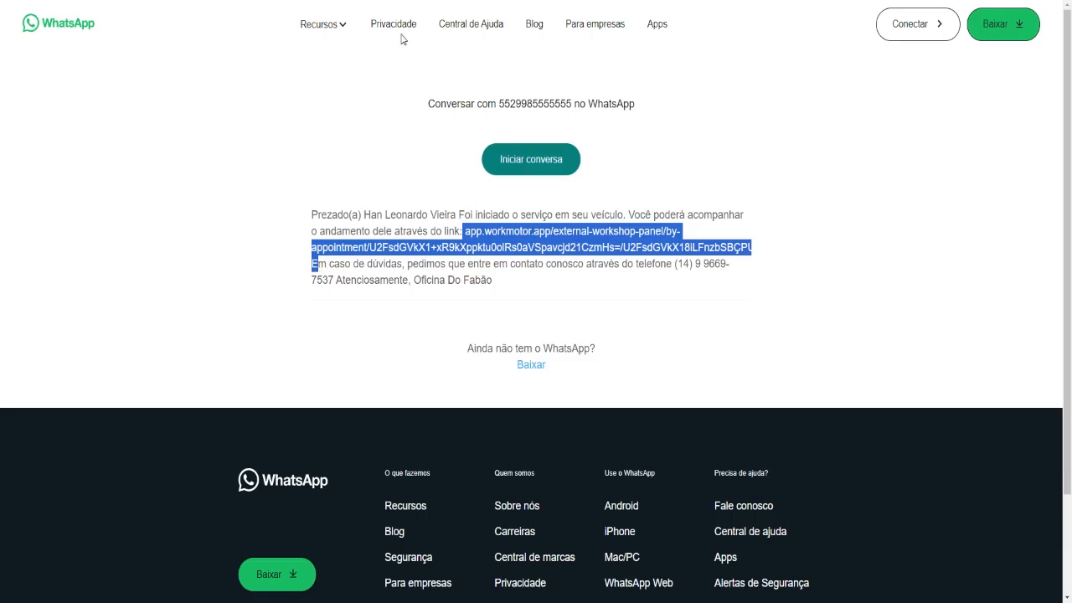
click(335, 1)
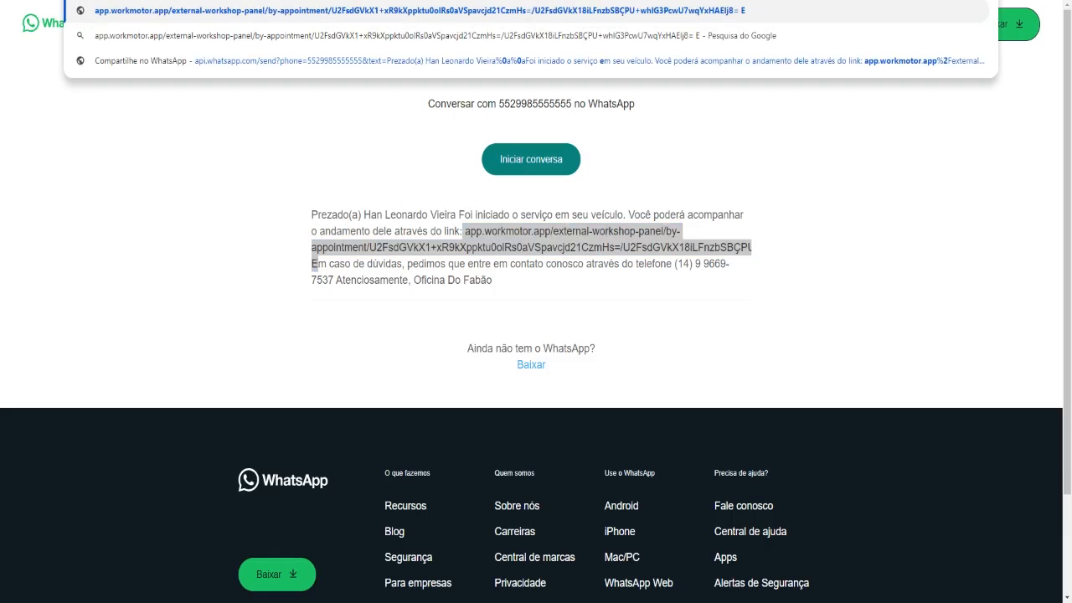
key(Escape)
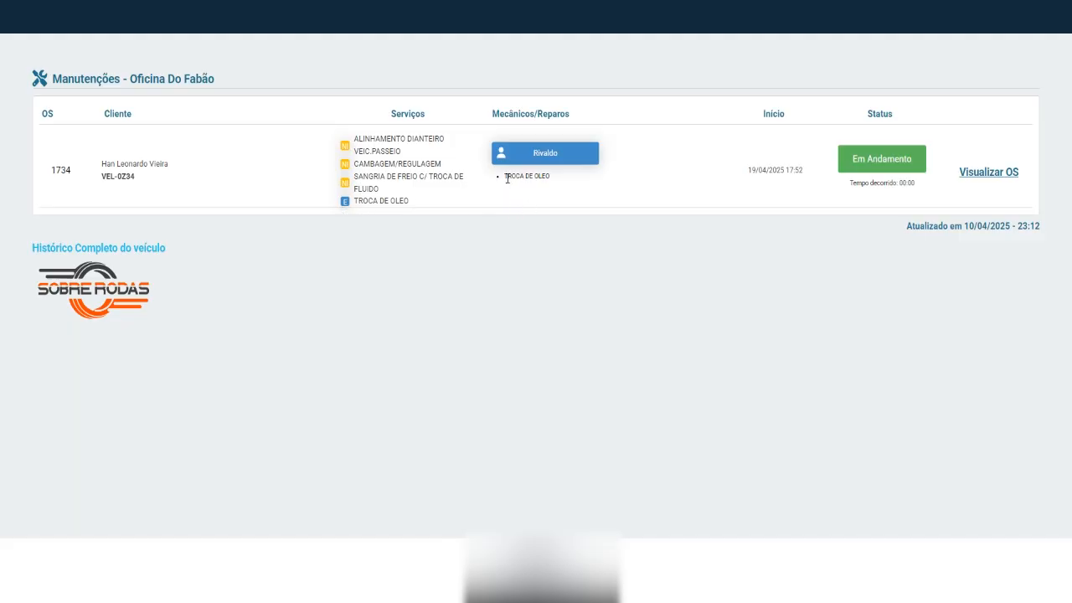
Inspect TROCA DE OLEO under its assigned mechanic on OS 1734's tracking page.
drag(507, 178, 553, 181)
click(574, 209)
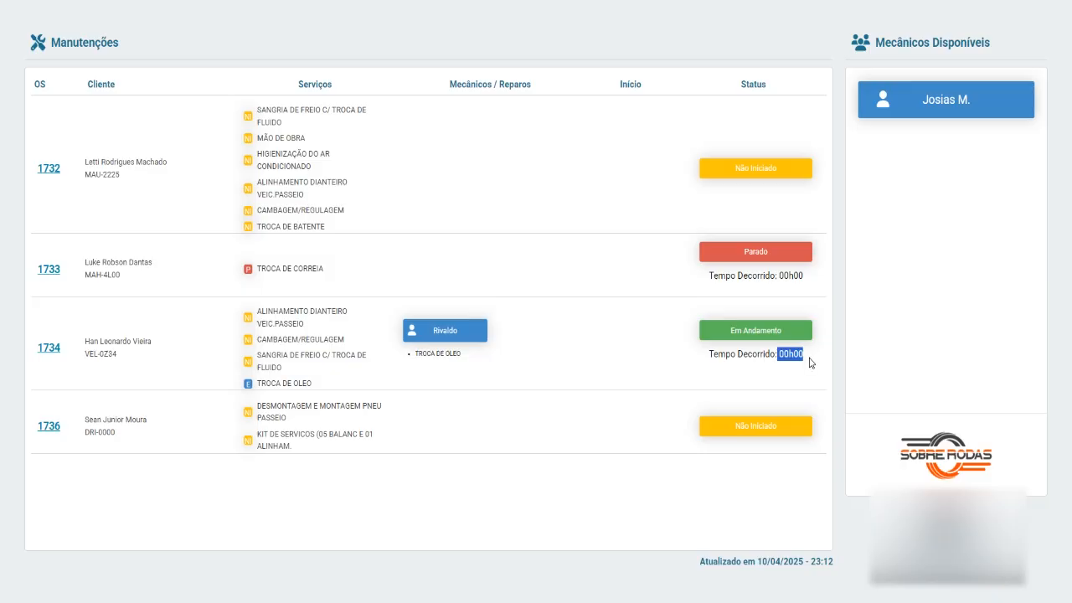
click(636, 346)
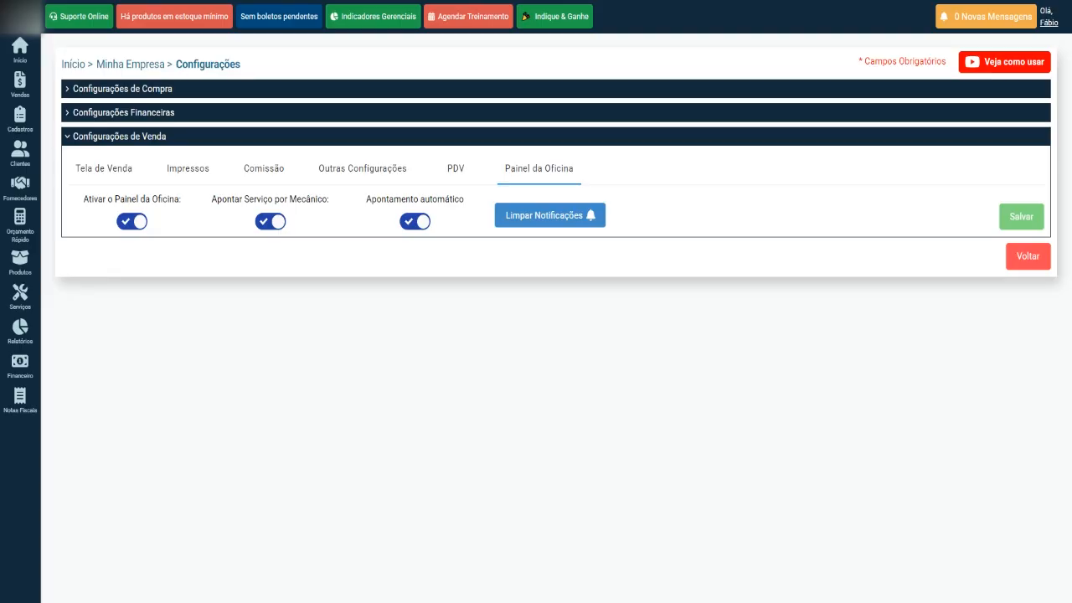
mouse_move(25, 331)
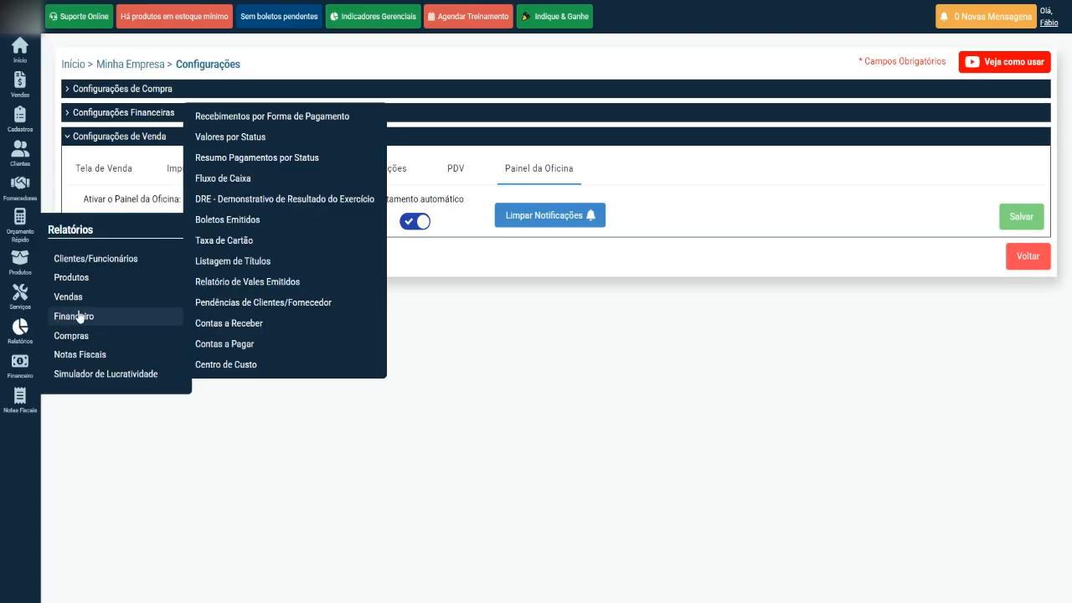
mouse_move(117, 299)
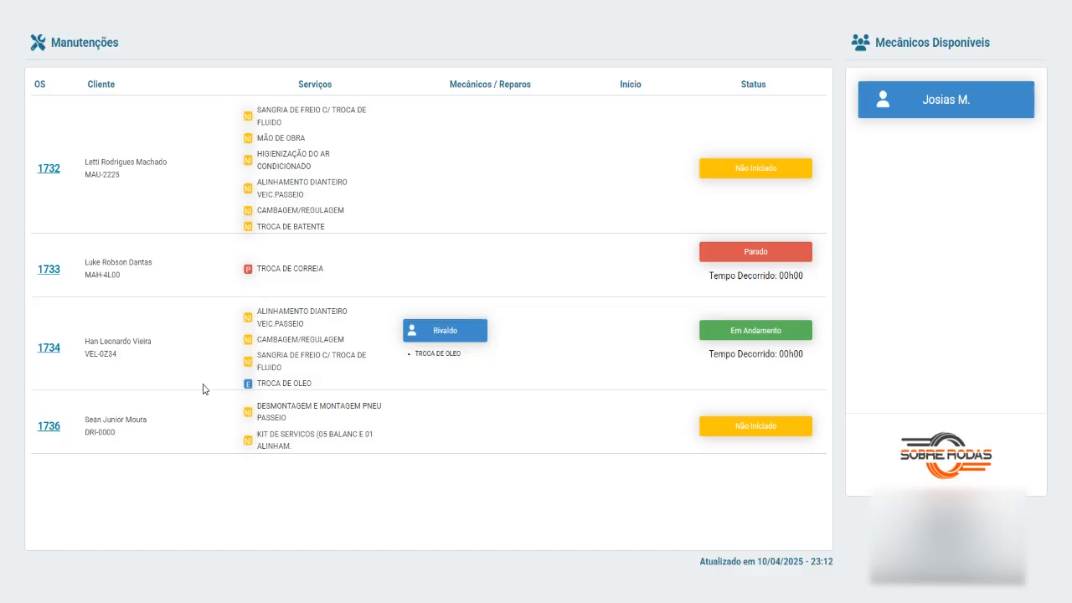
Finalize the TROCA DE OLEO on OS 1734 and confirm permanently.
click(49, 348)
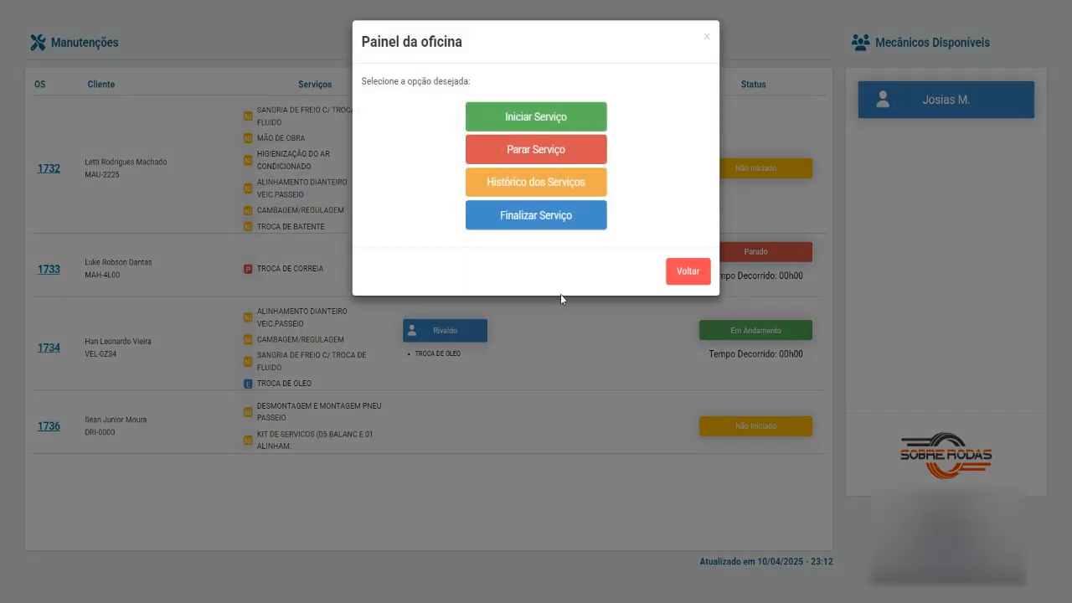
click(538, 220)
click(969, 232)
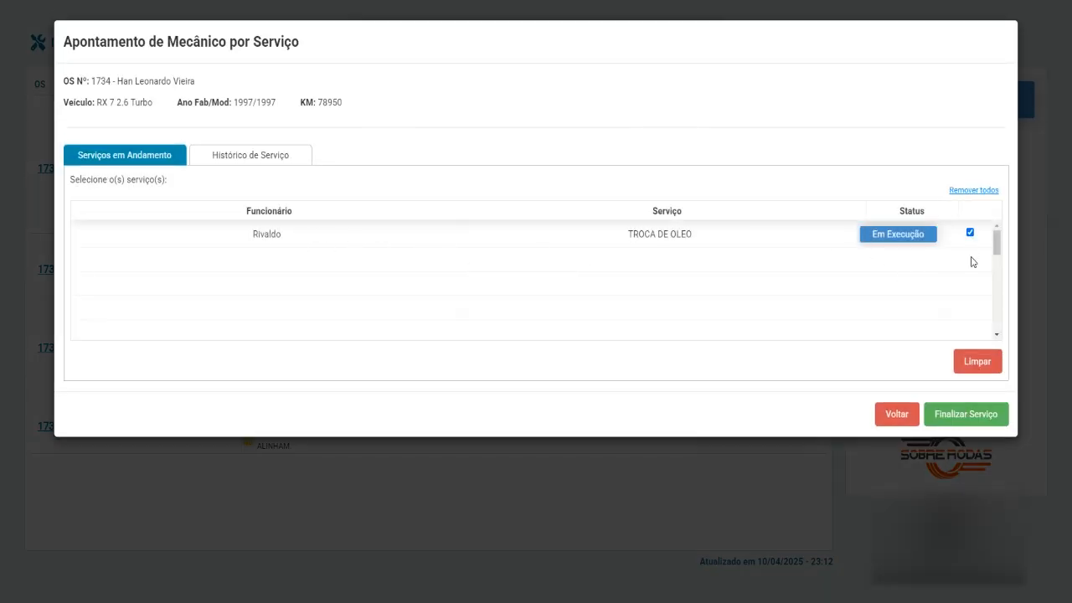
click(965, 416)
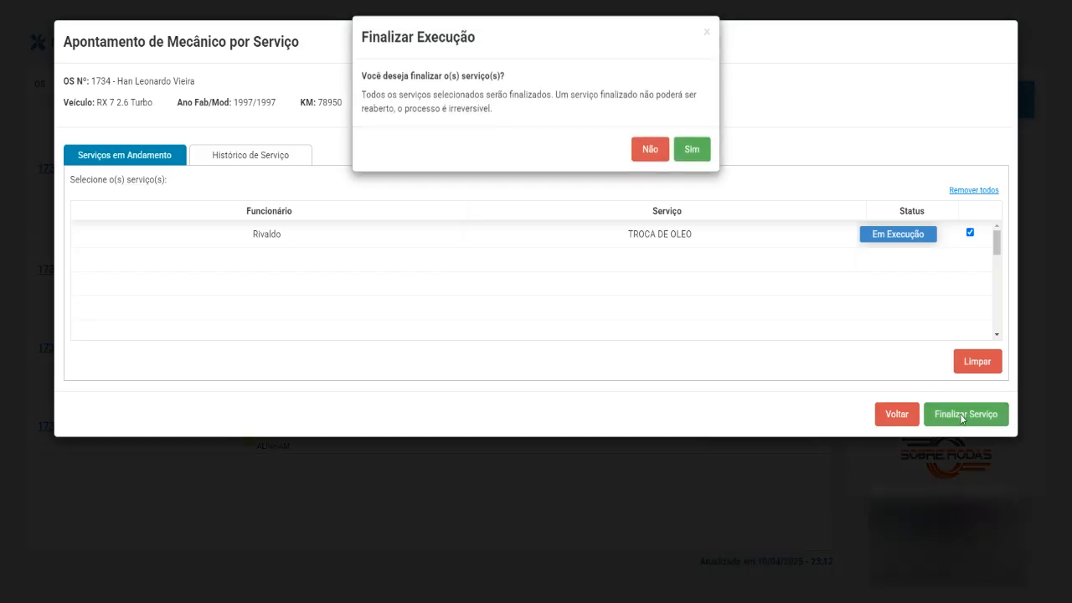
click(692, 148)
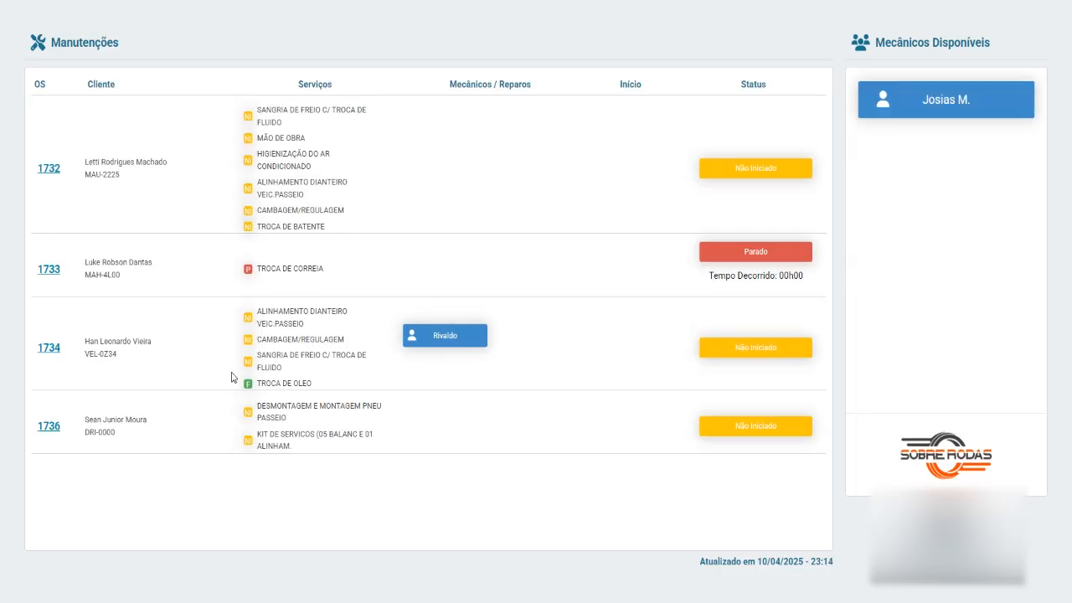
Assign a mechanic to ALINHAMENTO DIANTEIRO, CAMBAGEM/REGULAGEM and SANGRIA DE FREIO on OS 1734, then start them.
click(50, 350)
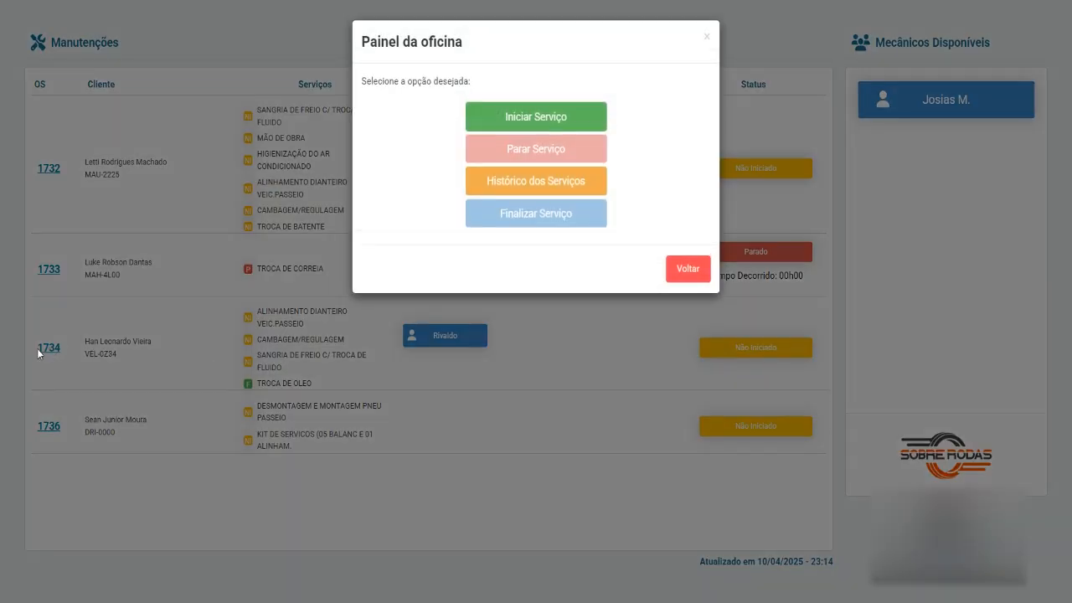
click(548, 124)
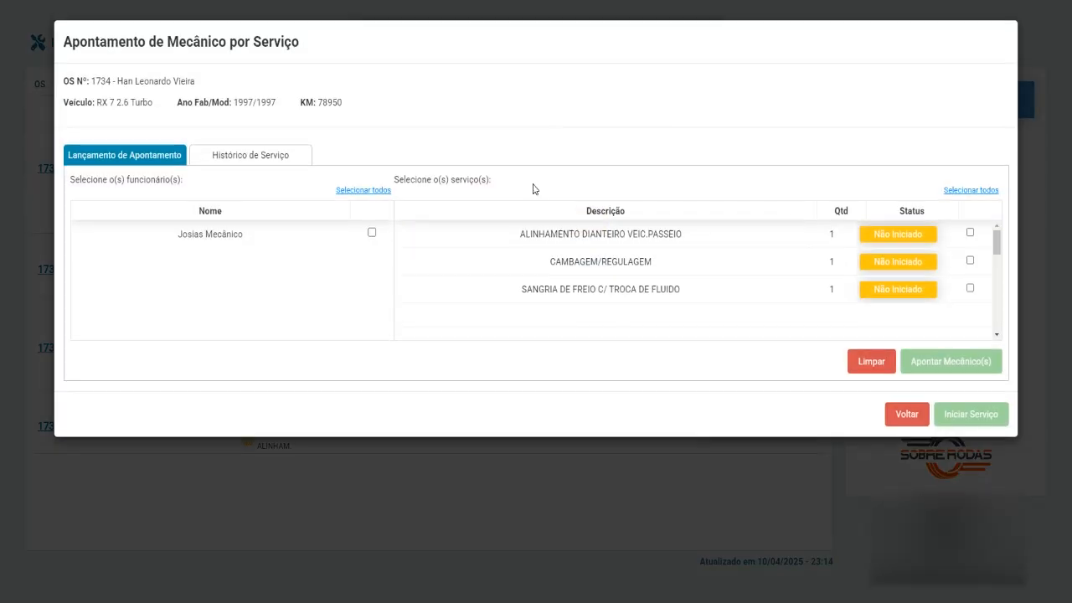
click(970, 232)
click(970, 259)
click(970, 287)
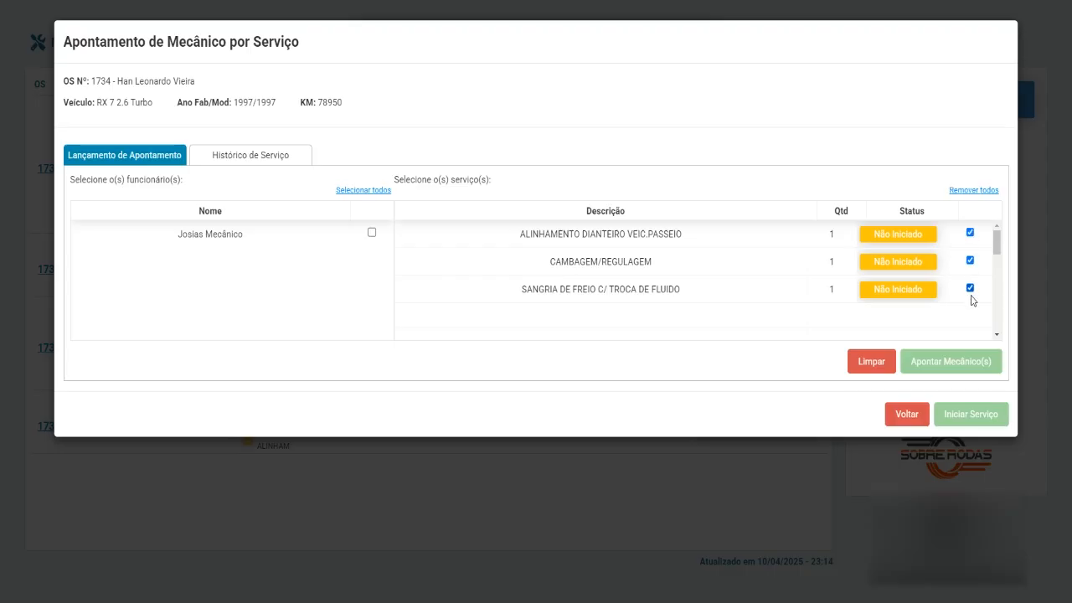
click(371, 233)
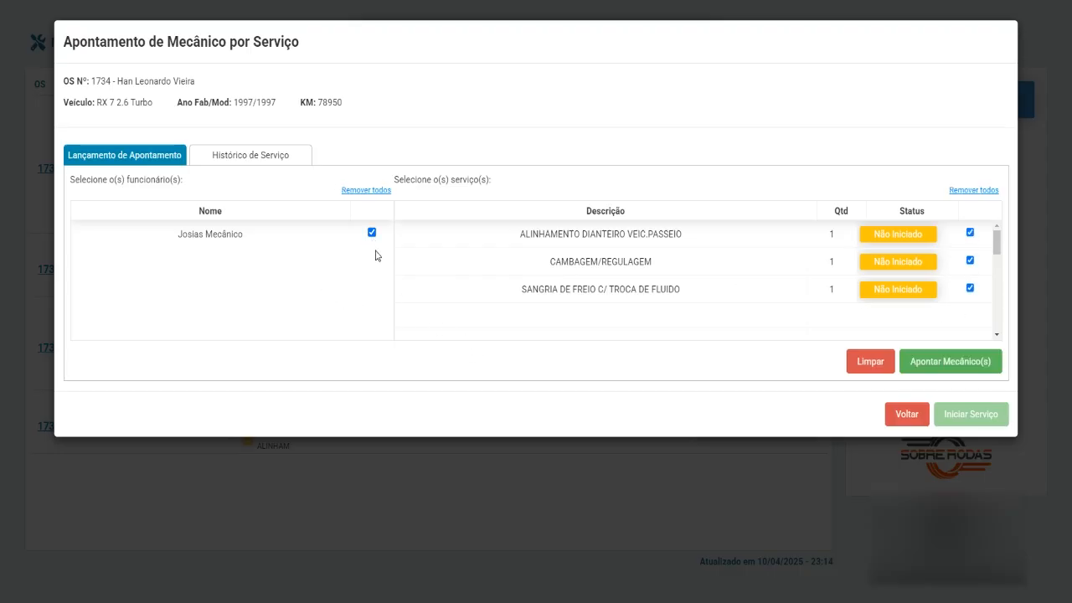
click(371, 233)
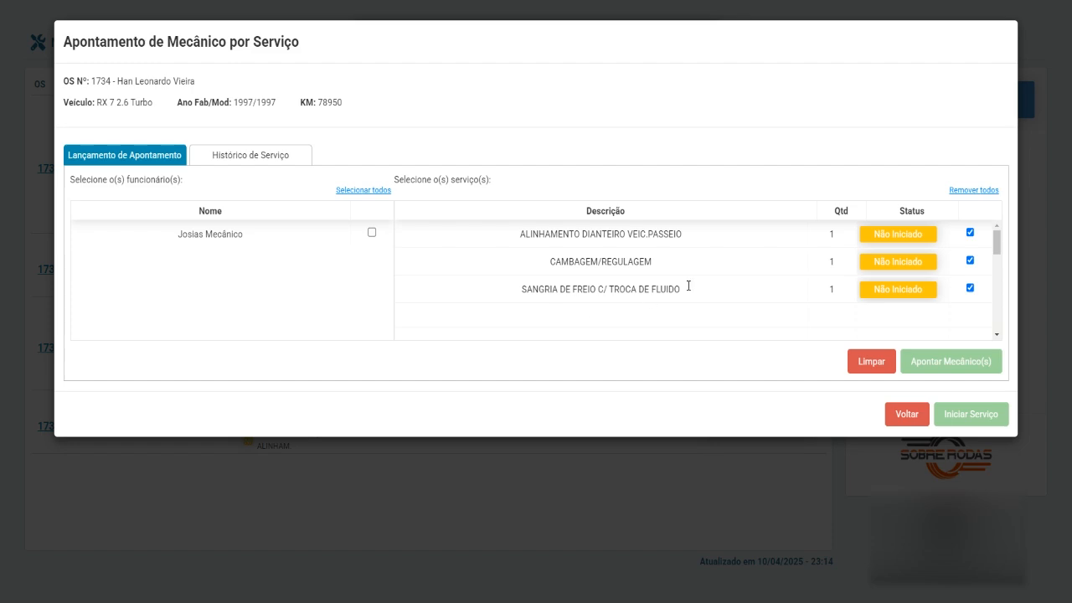
click(372, 233)
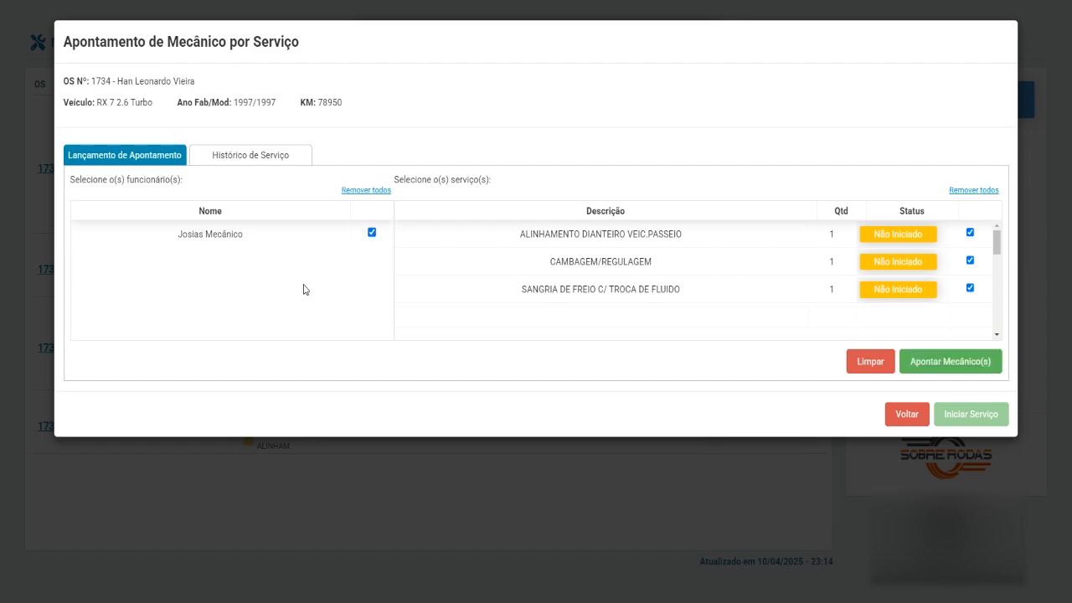
click(966, 367)
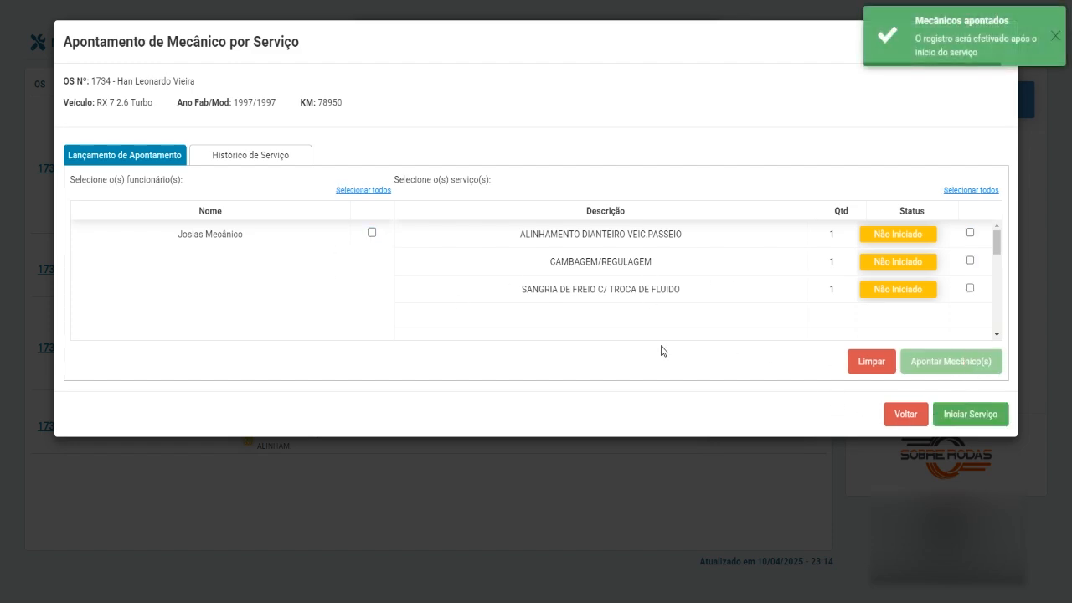
click(981, 415)
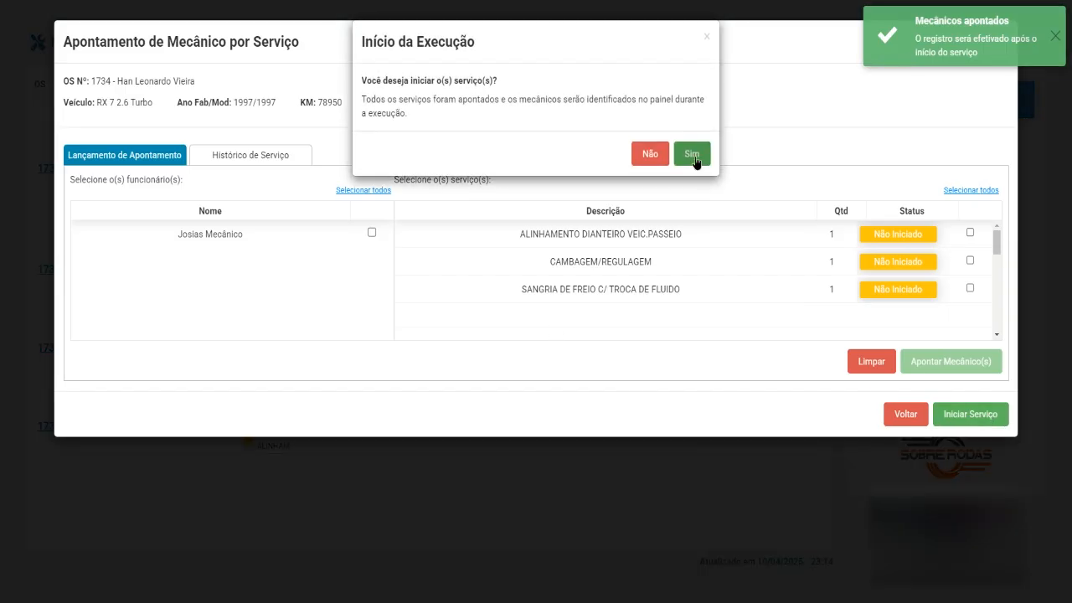
click(699, 168)
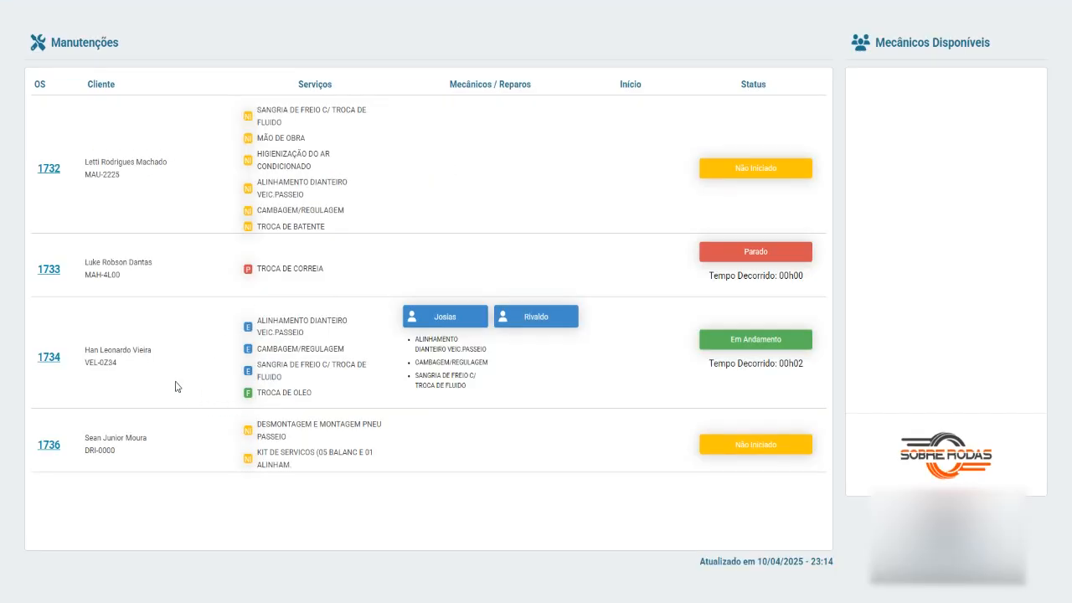
Finish all three remaining running services on OS 1734 through Finalizar Serviço and confirm with Sim.
click(48, 361)
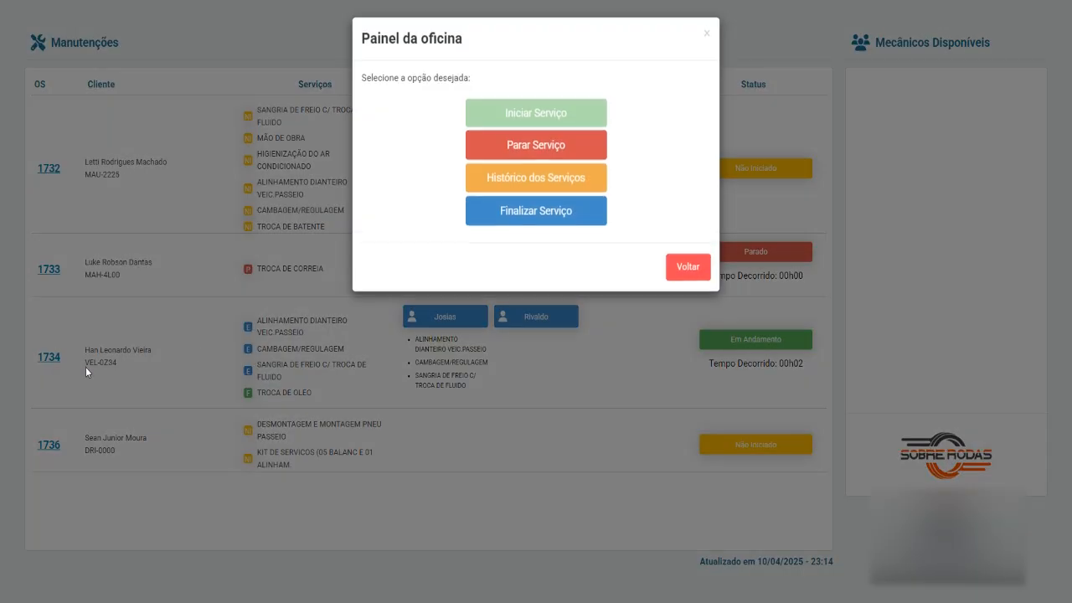
click(546, 217)
click(970, 232)
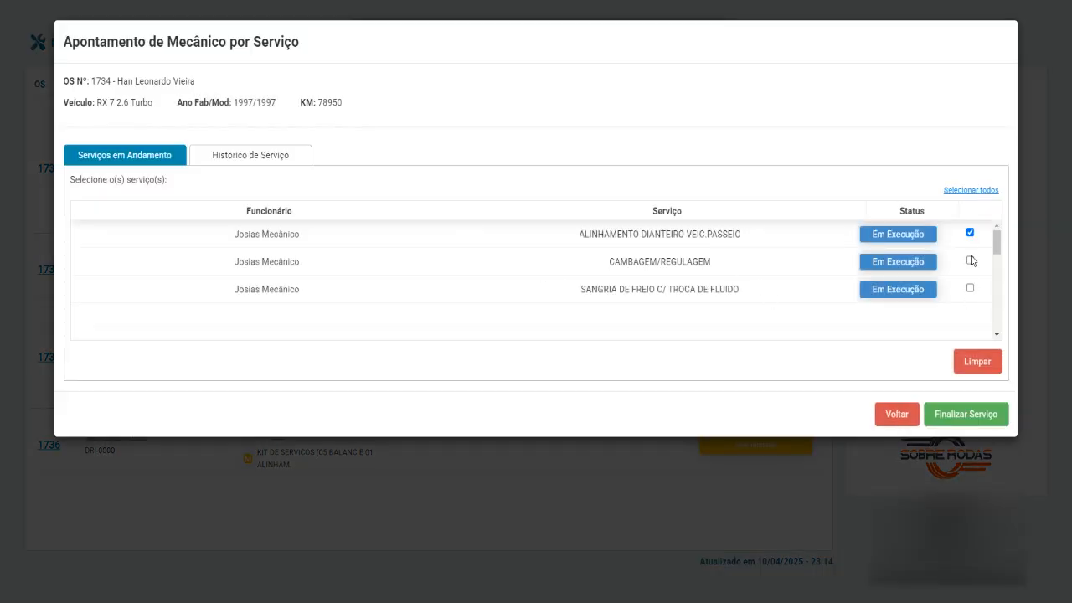
click(969, 261)
click(969, 287)
click(965, 414)
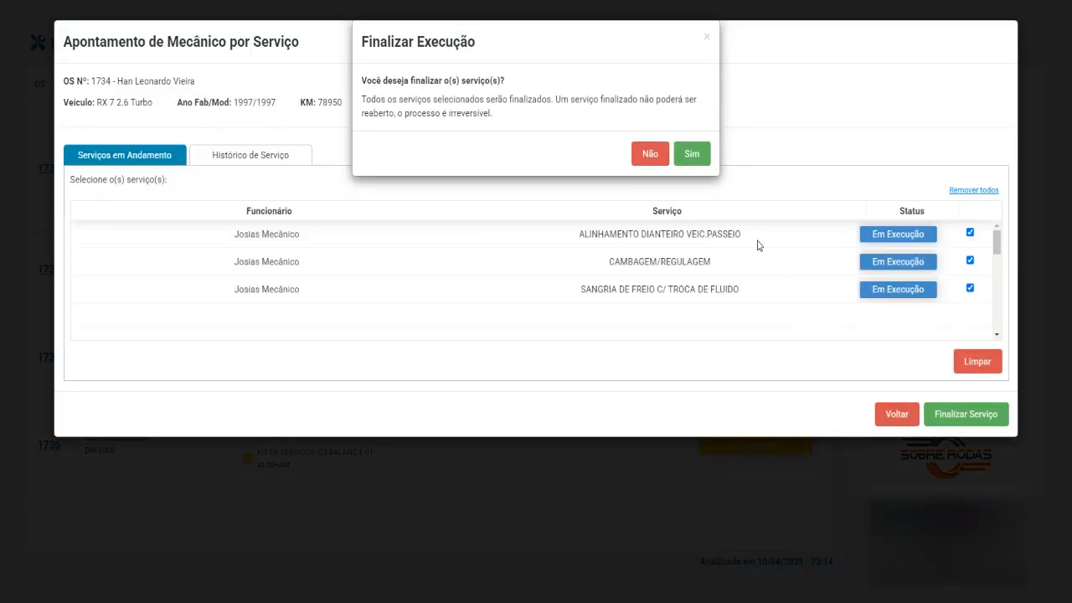
click(692, 153)
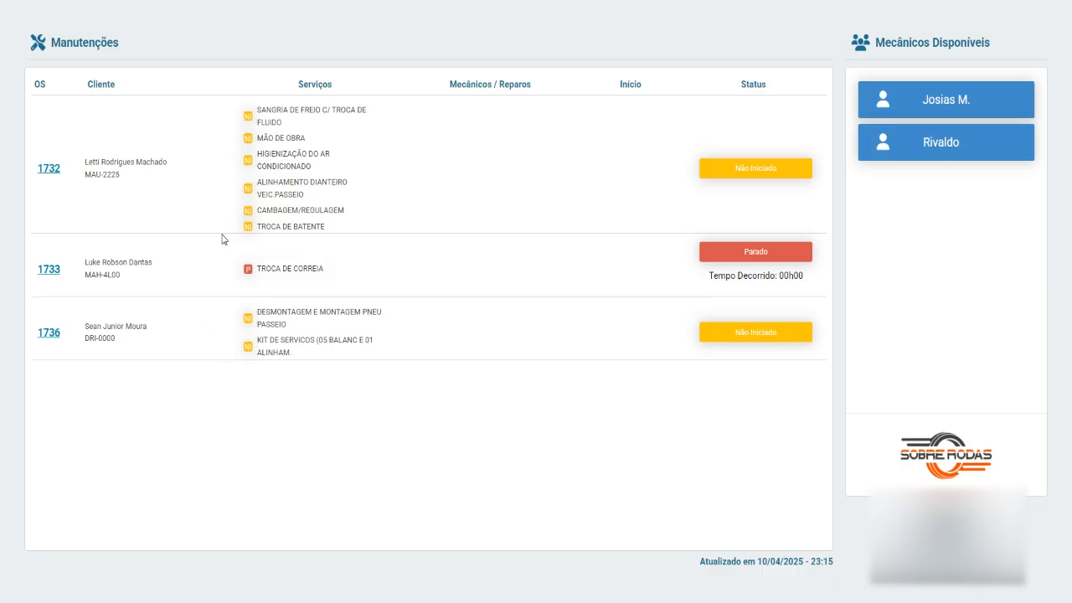
Assign the second mechanic to OS 1733's TROCA DE CORREIA, start it, and decline the customer link.
click(51, 271)
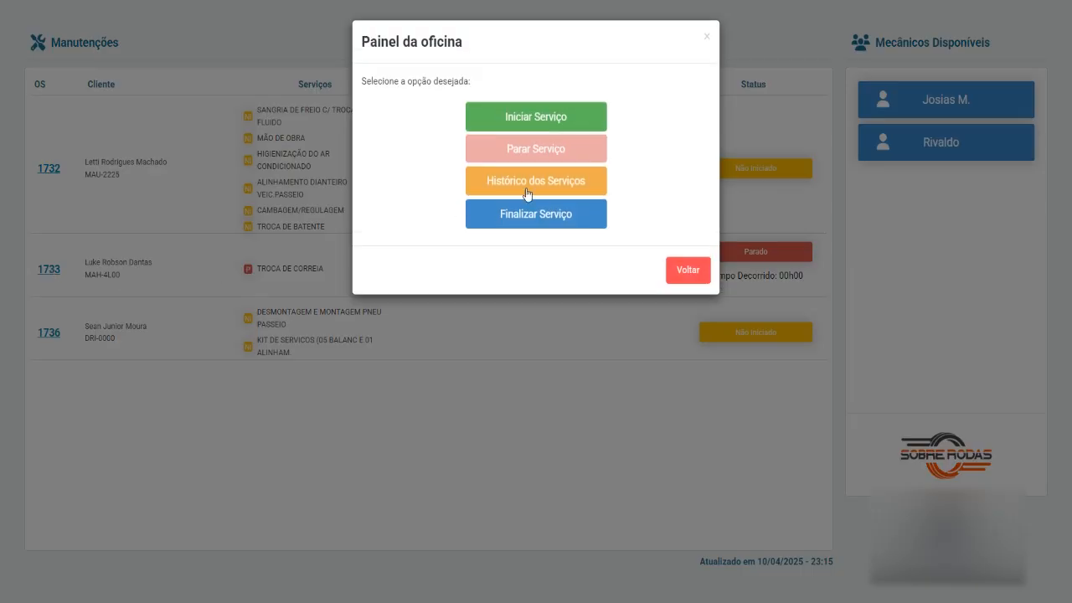
click(561, 126)
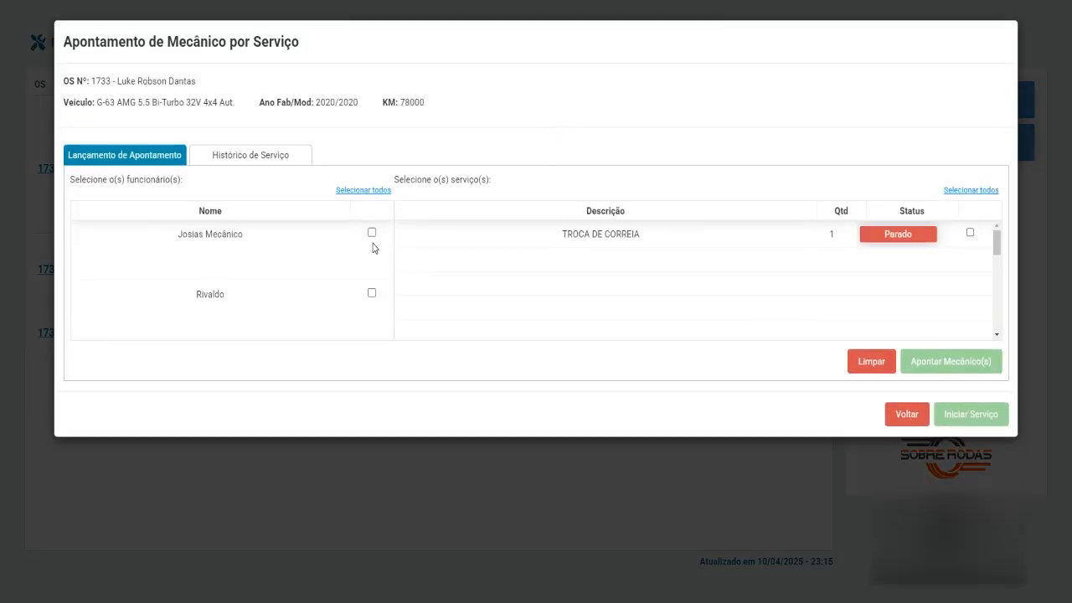
click(372, 294)
click(970, 232)
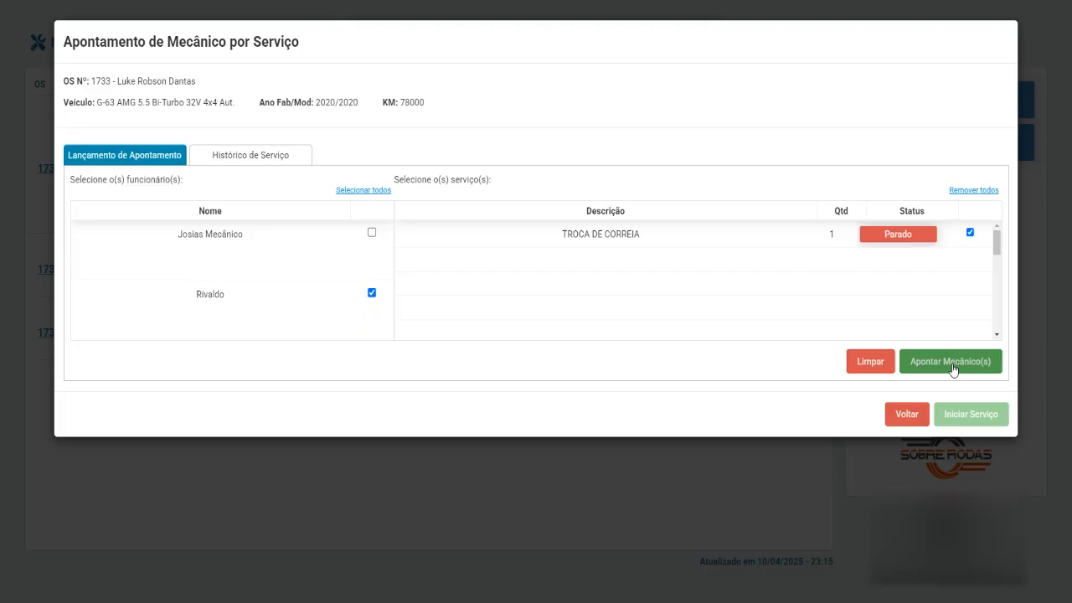
click(952, 363)
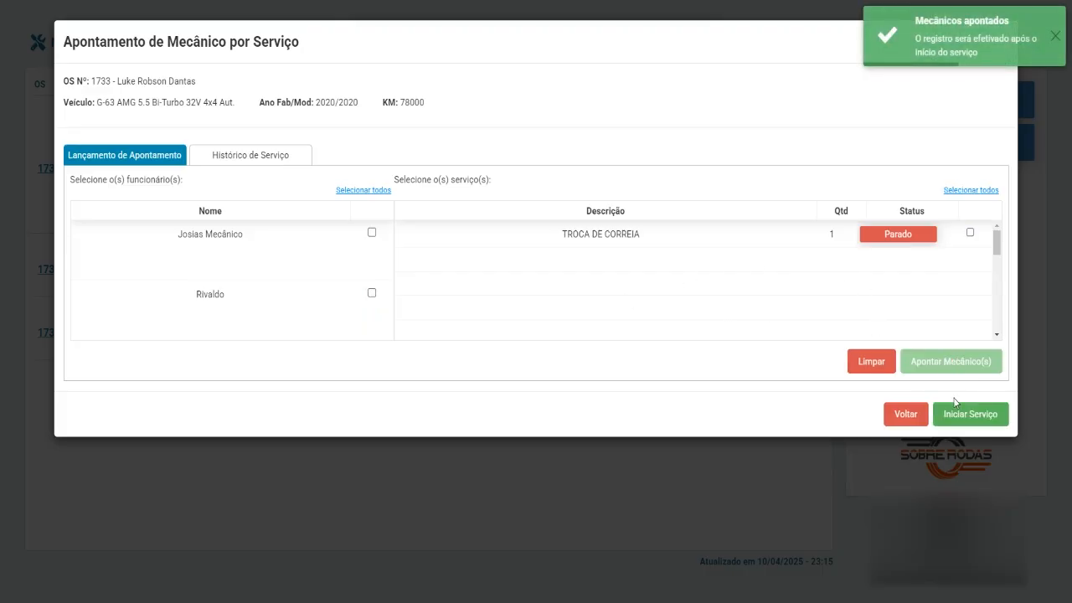
click(967, 412)
click(690, 154)
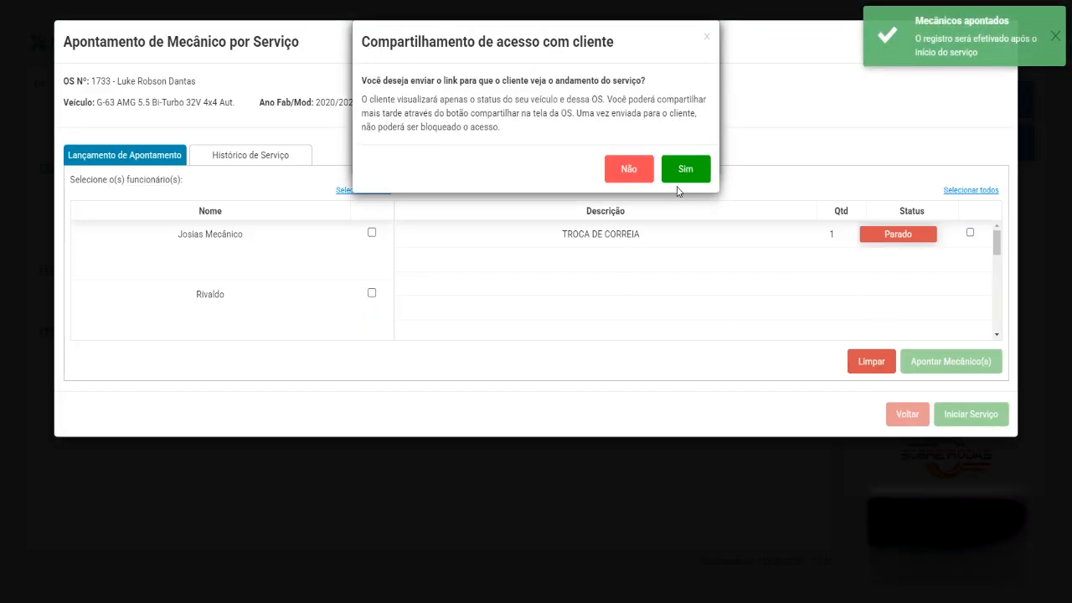
click(643, 171)
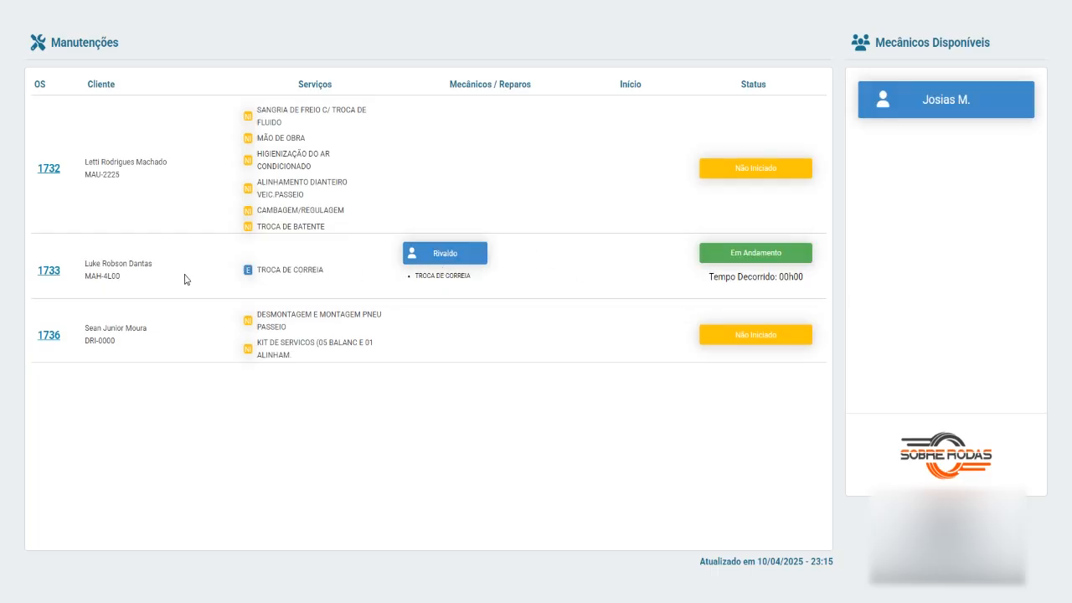
Finish OS 1733's running TROCA DE CORREIA service and confirm with Sim.
click(51, 273)
click(545, 218)
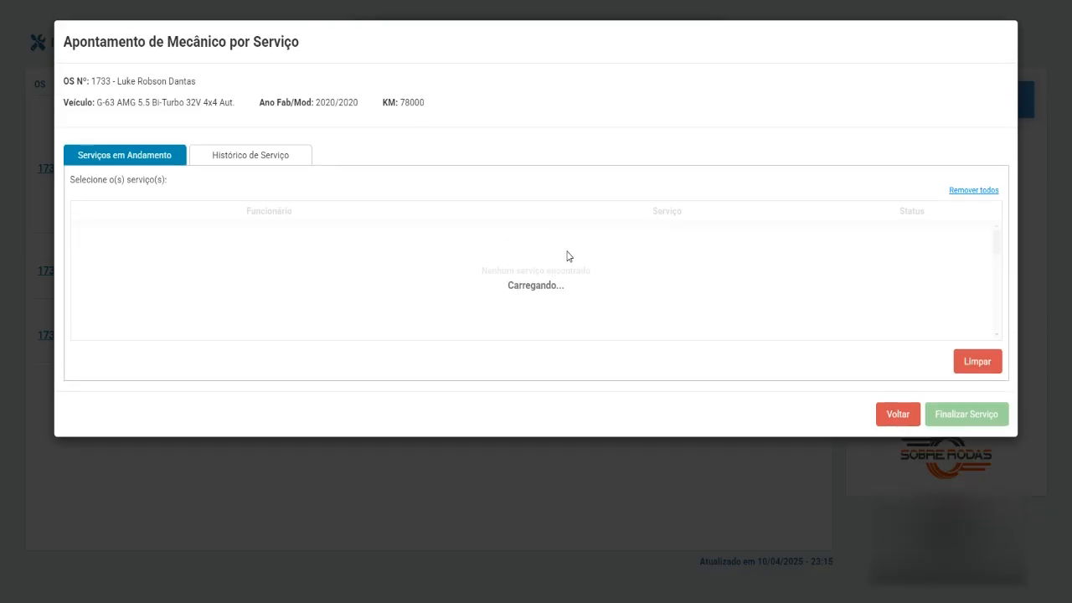
click(970, 232)
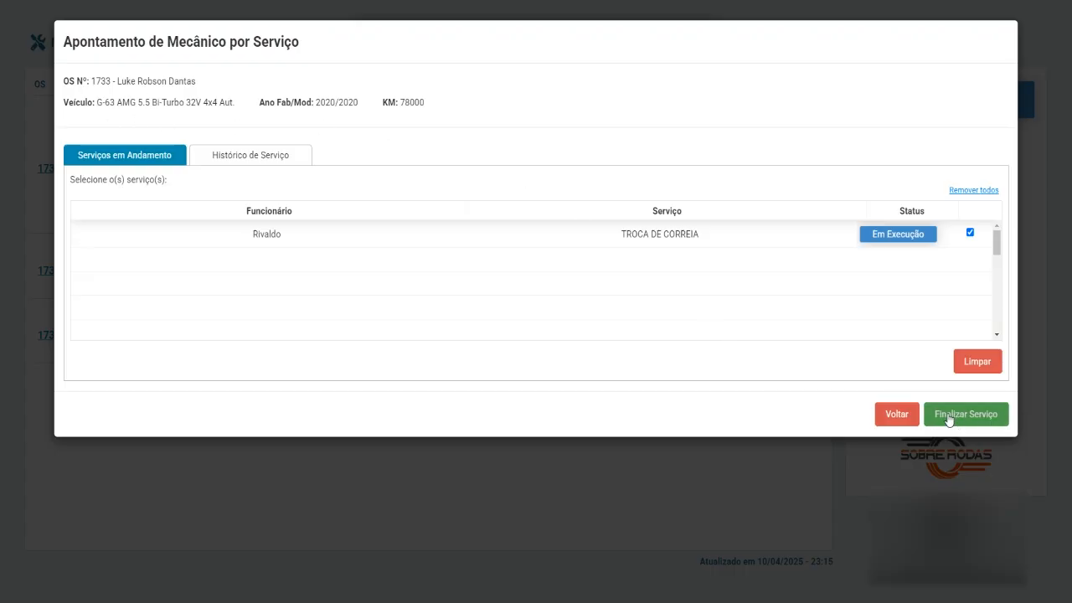
click(966, 415)
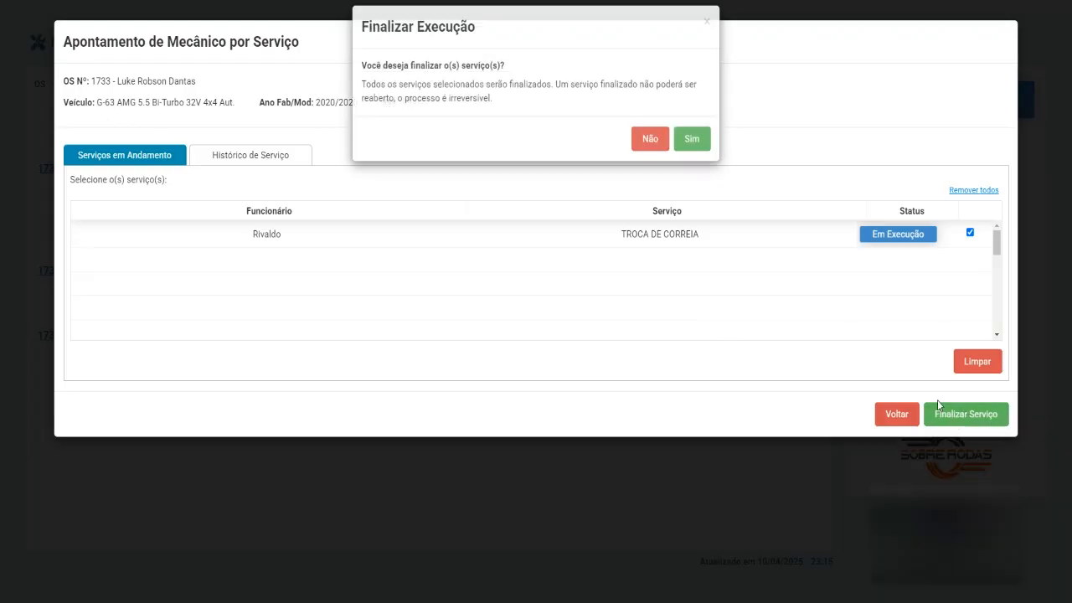
click(702, 154)
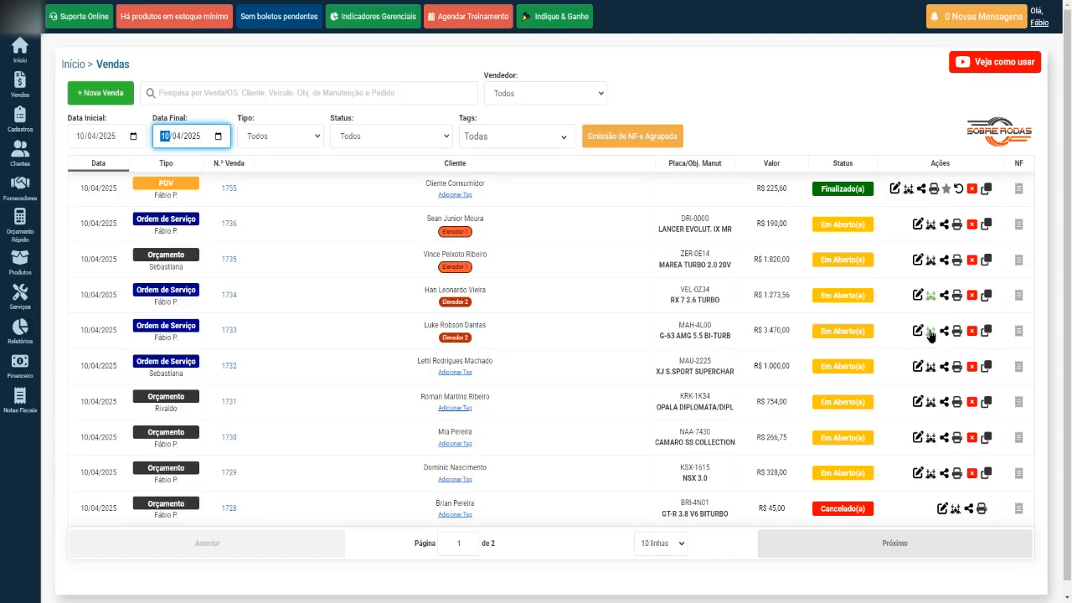
Open OS 1733's mechanic appointments and check the first mechanic's 15,00% commission.
click(929, 332)
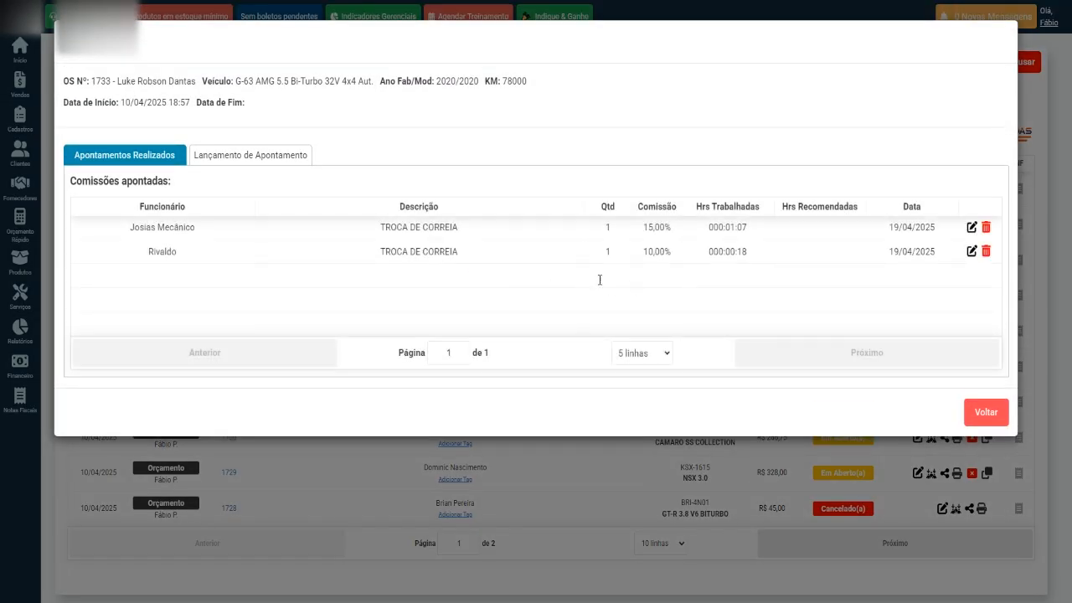
drag(122, 236, 196, 232)
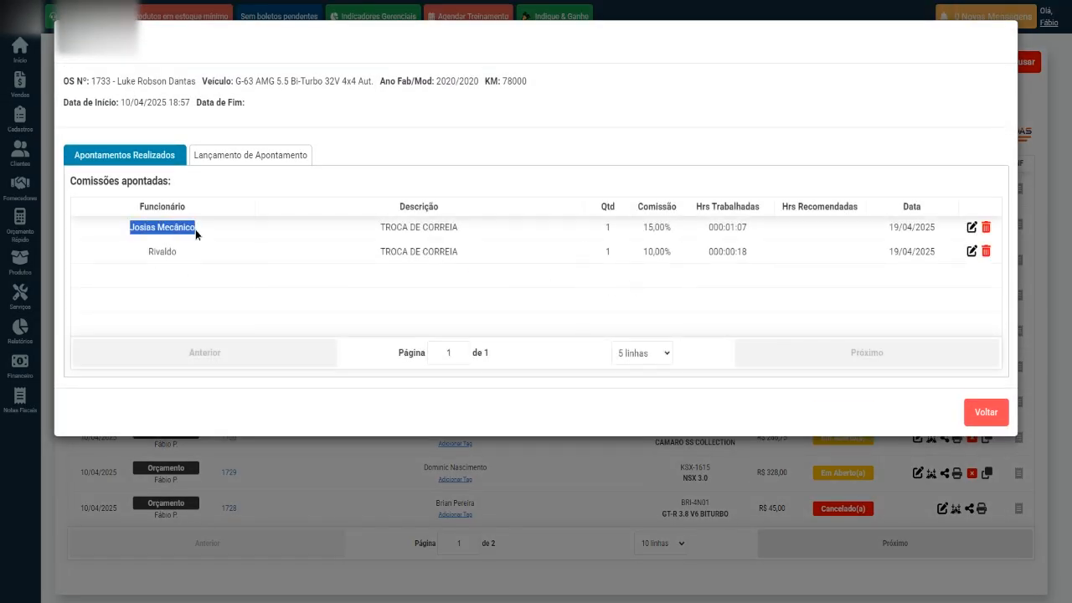
drag(640, 235, 747, 232)
click(646, 251)
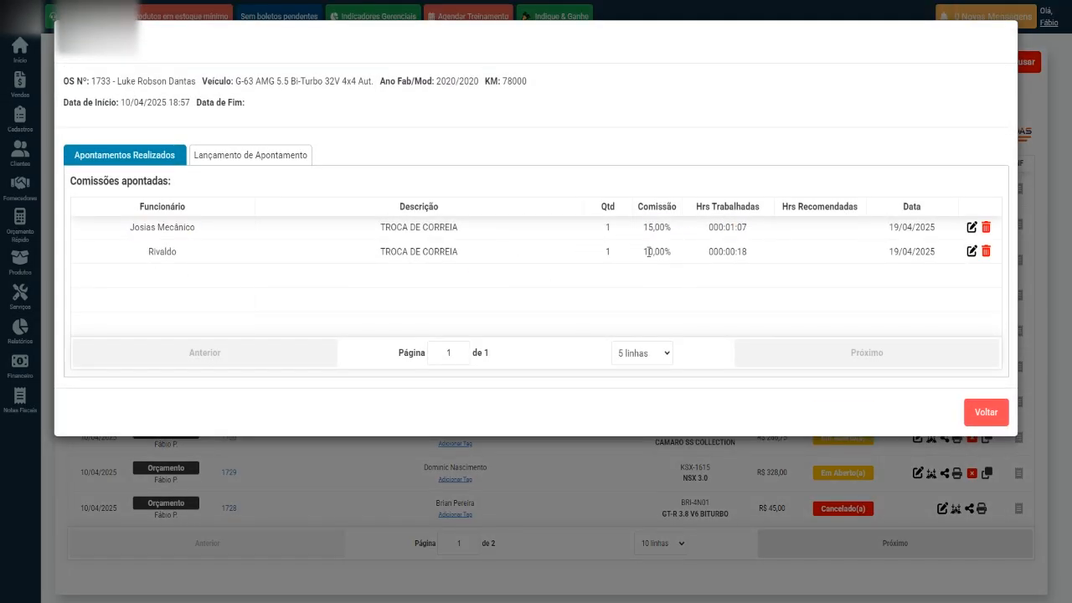
click(507, 285)
Check the second mechanic's 10,00% commission and worked hours, then close and bring up the Vendas page menu.
drag(649, 268, 750, 262)
click(753, 260)
click(713, 240)
drag(731, 229, 756, 253)
click(659, 246)
click(982, 410)
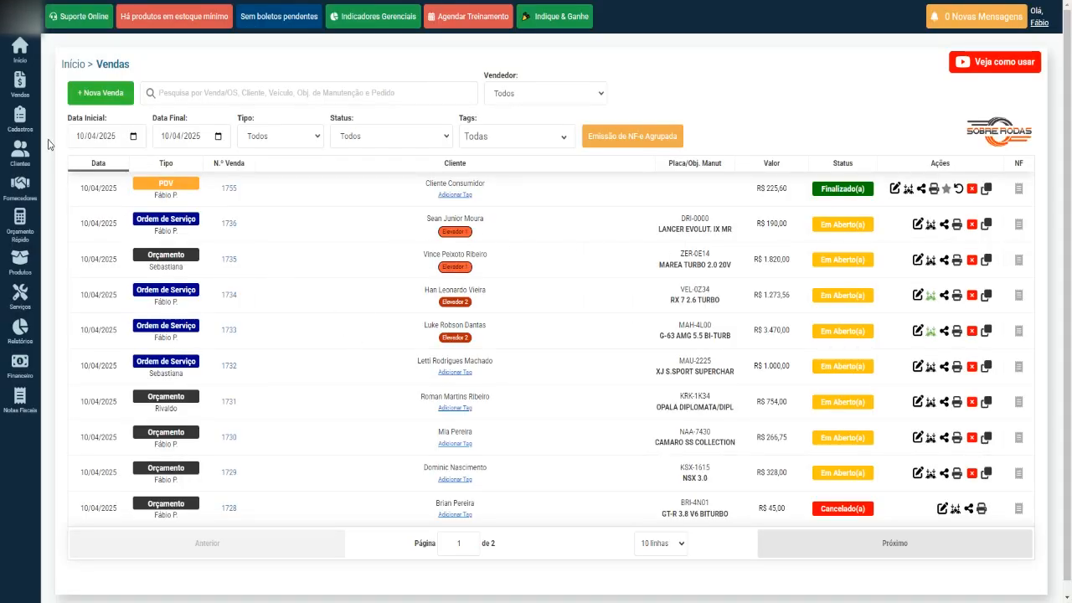
mouse_move(22, 93)
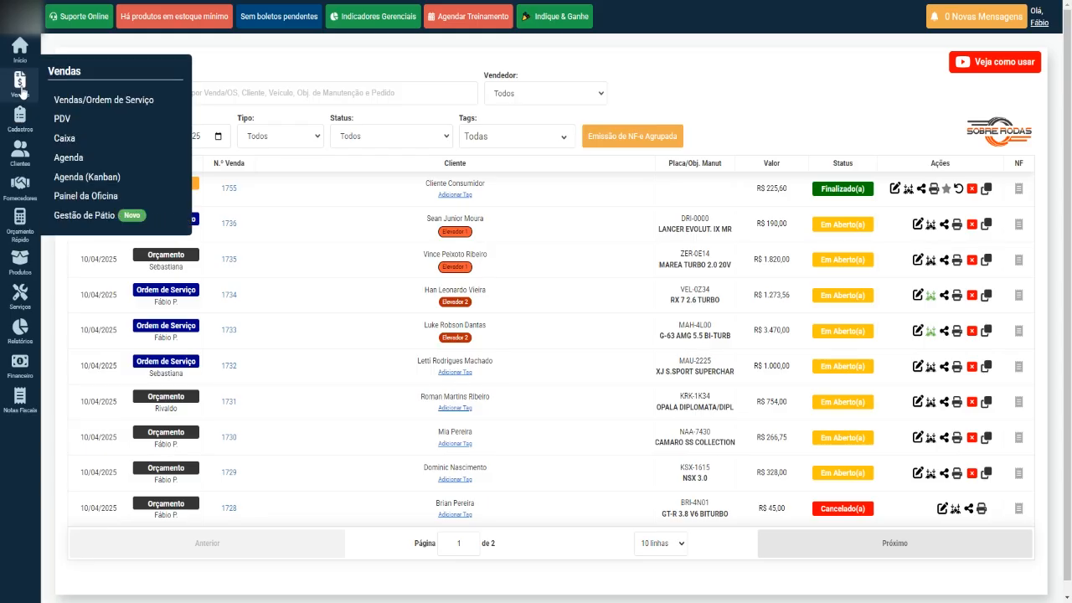